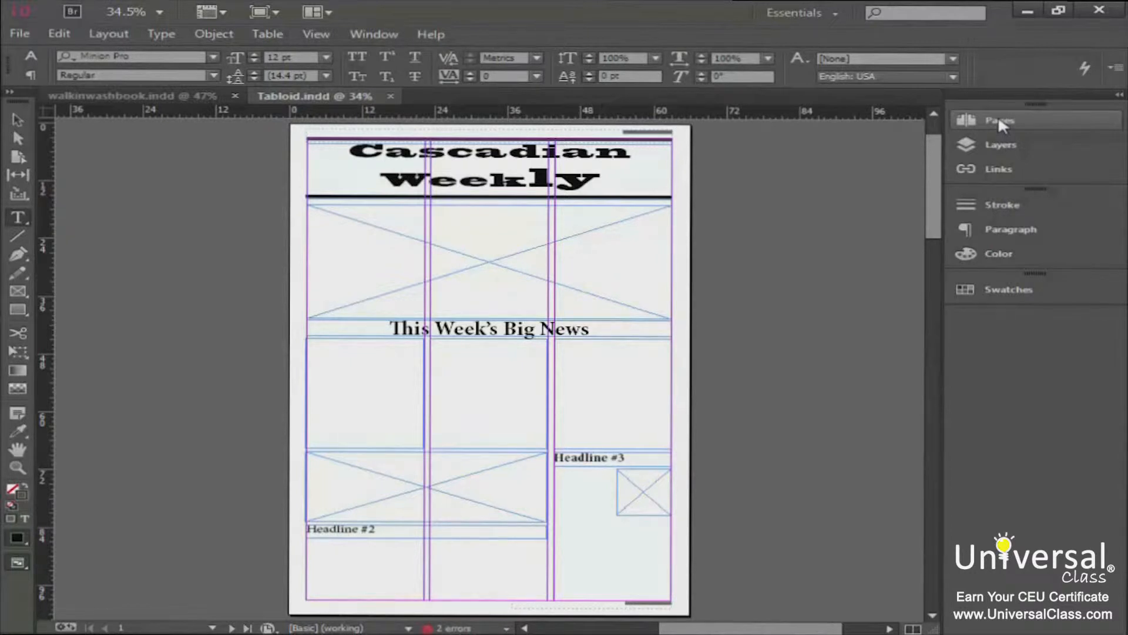
Step: Show the document's page thumbnails and enlarge their display so all spreads from page 1 to 6 fit
left_click(999, 120)
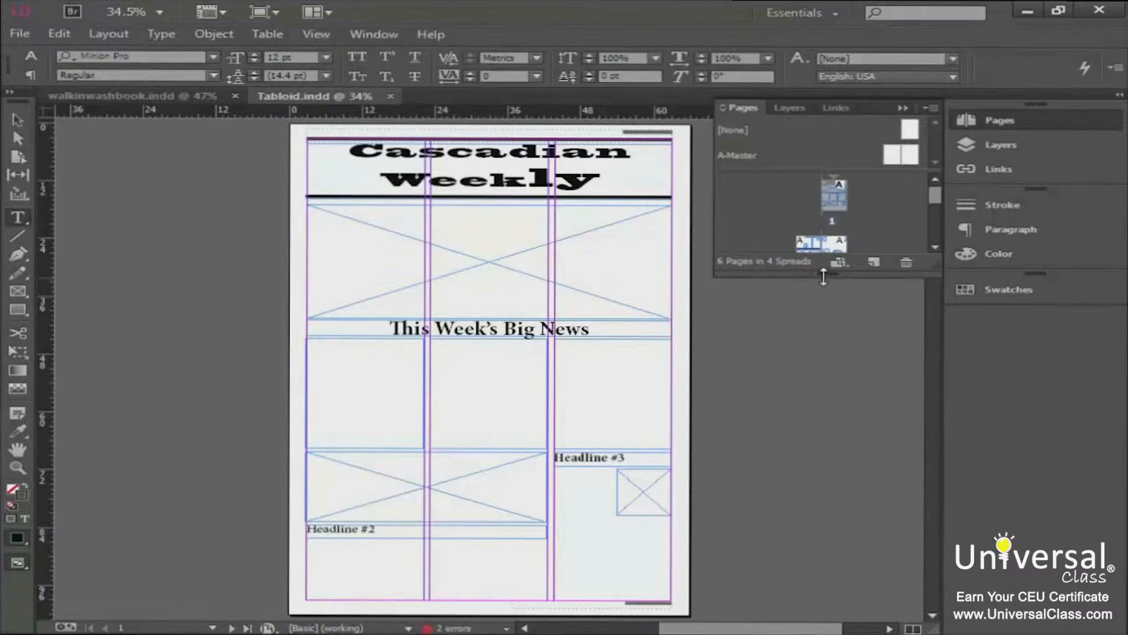
left_click_drag(823, 274, 826, 425)
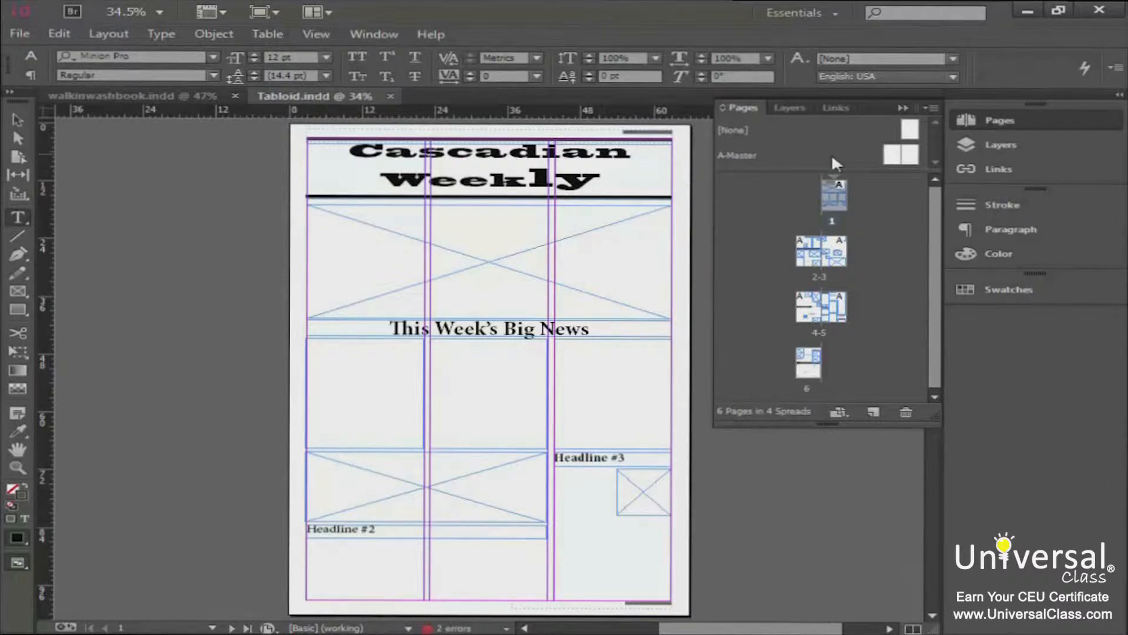
left_click_drag(835, 163, 852, 262)
left_click(741, 154)
left_click_drag(741, 159, 834, 197)
Step: View pages 2, 3, 4, 5 and 6 of the tabloid one after another
double_click(812, 258)
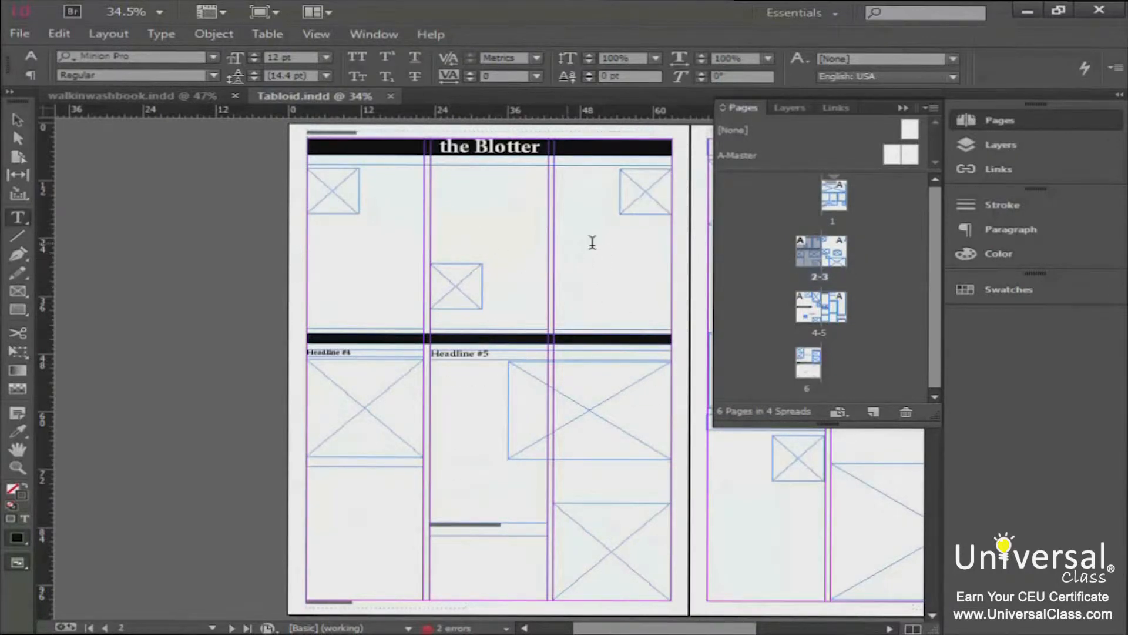
double_click(822, 277)
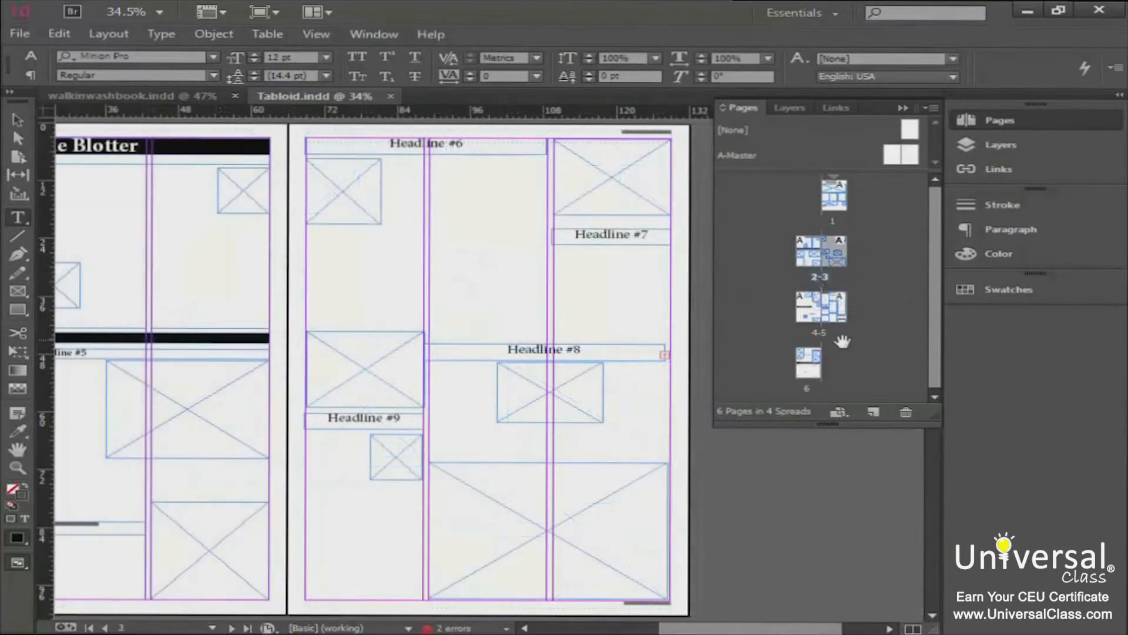
double_click(813, 314)
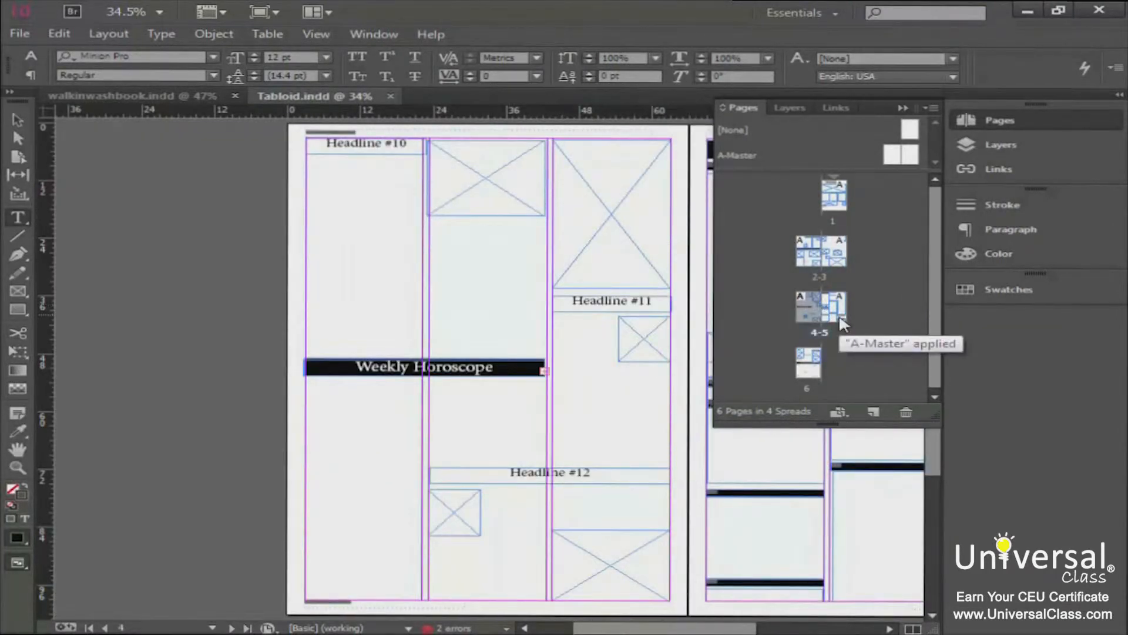
double_click(838, 307)
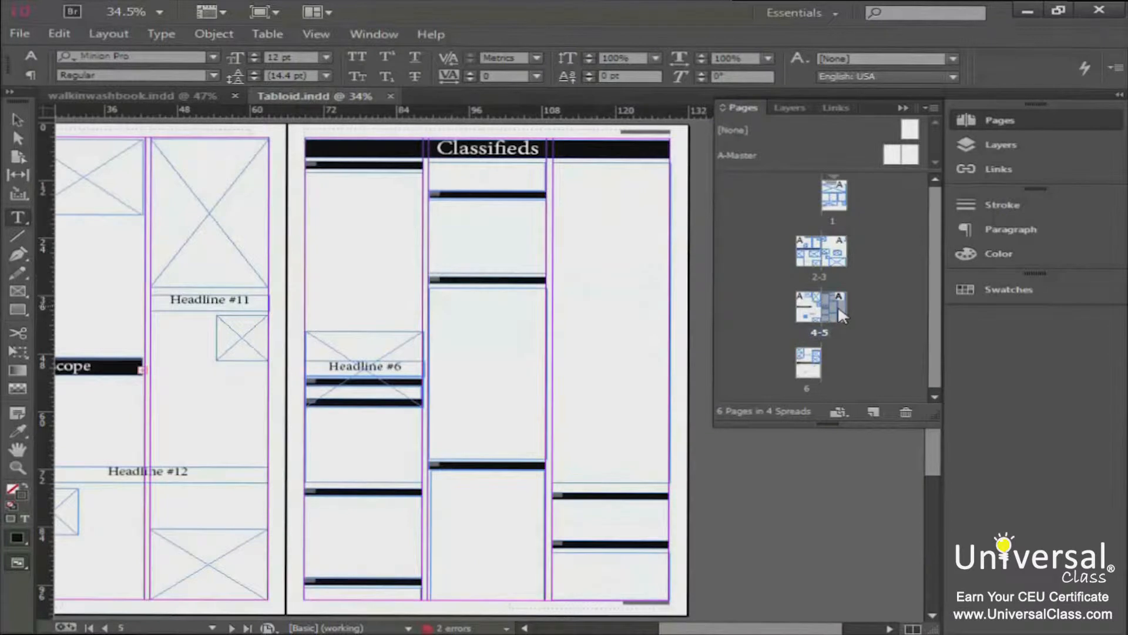
double_click(814, 369)
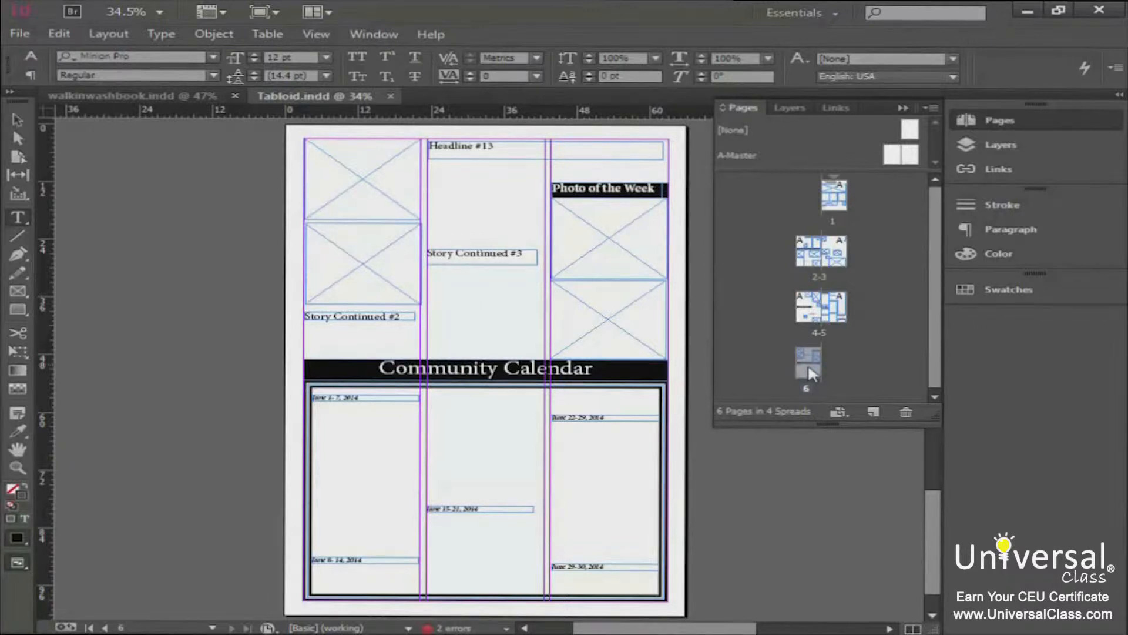
Step: Select page 3 and open the Insert Pages settings, moving the dialog clear of the page thumbnails
left_click(808, 309)
left_click(807, 254)
left_click(838, 255)
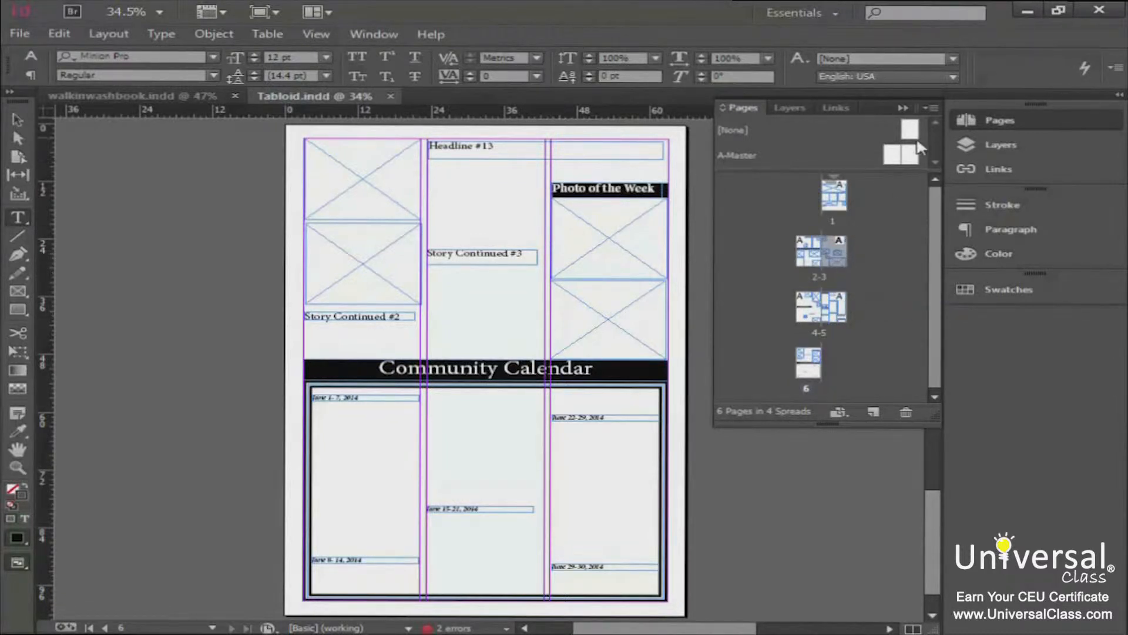
left_click(930, 109)
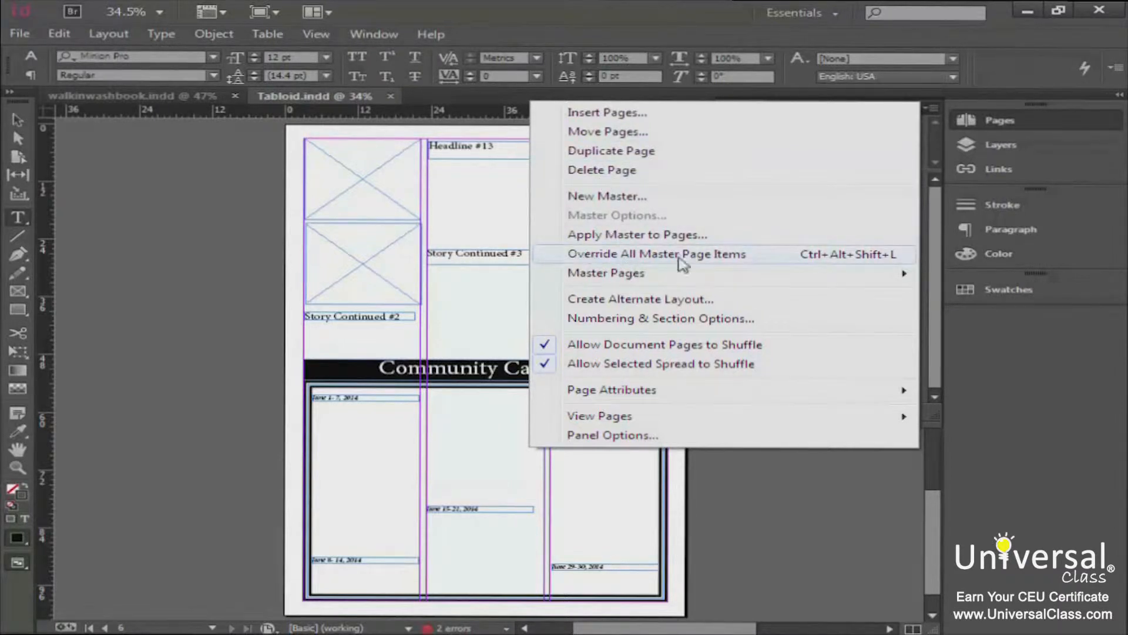
left_click(663, 114)
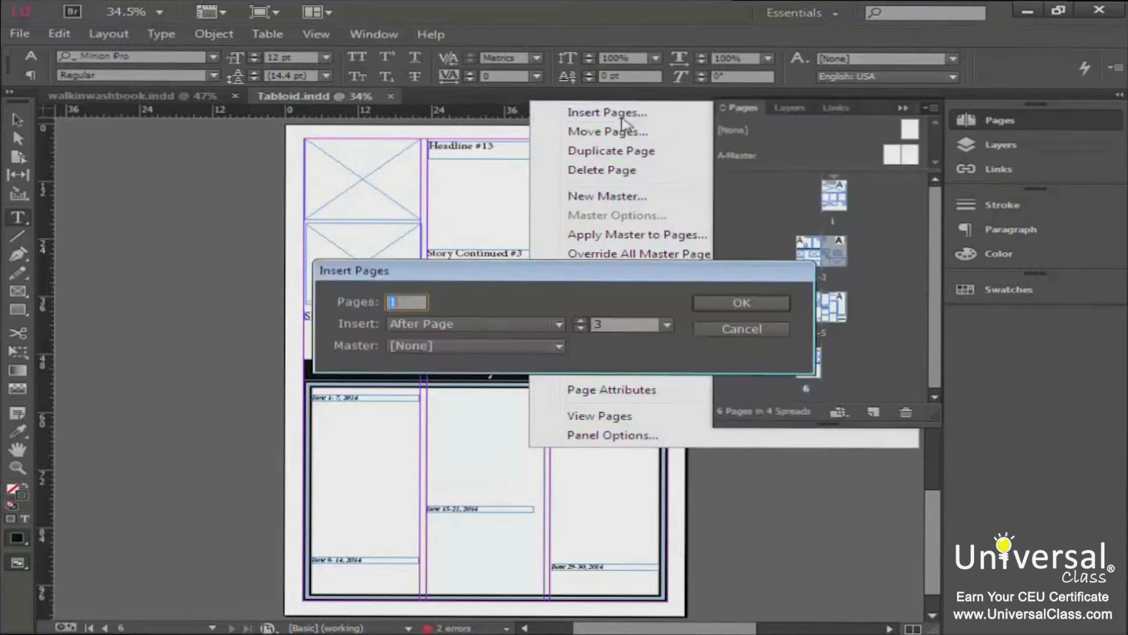
left_click_drag(487, 275, 479, 211)
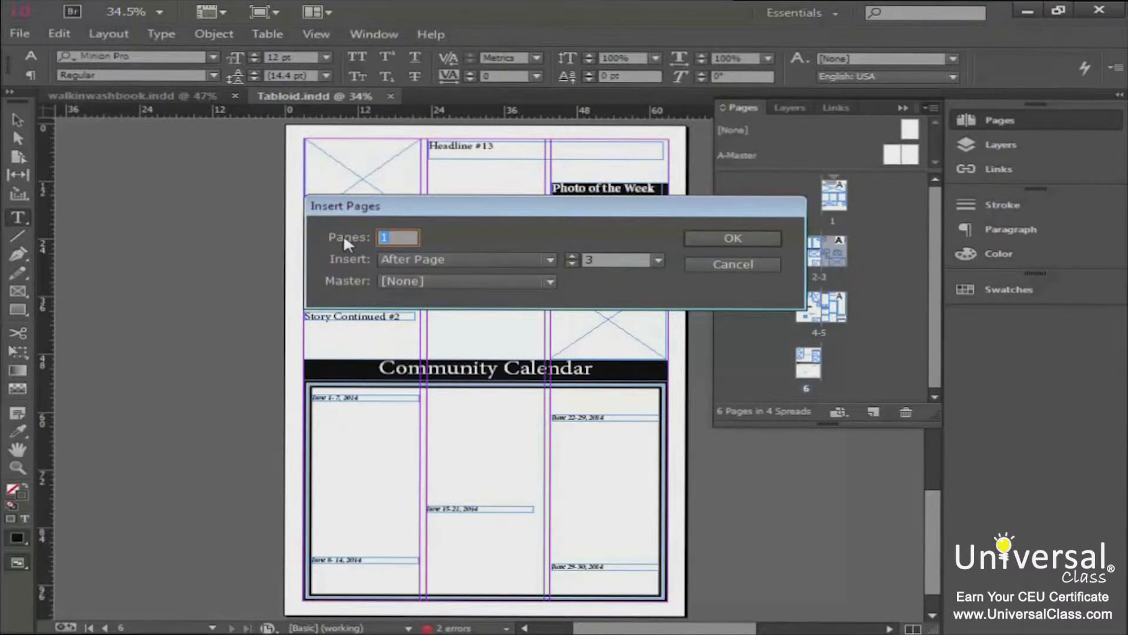
left_click_drag(348, 204, 416, 367)
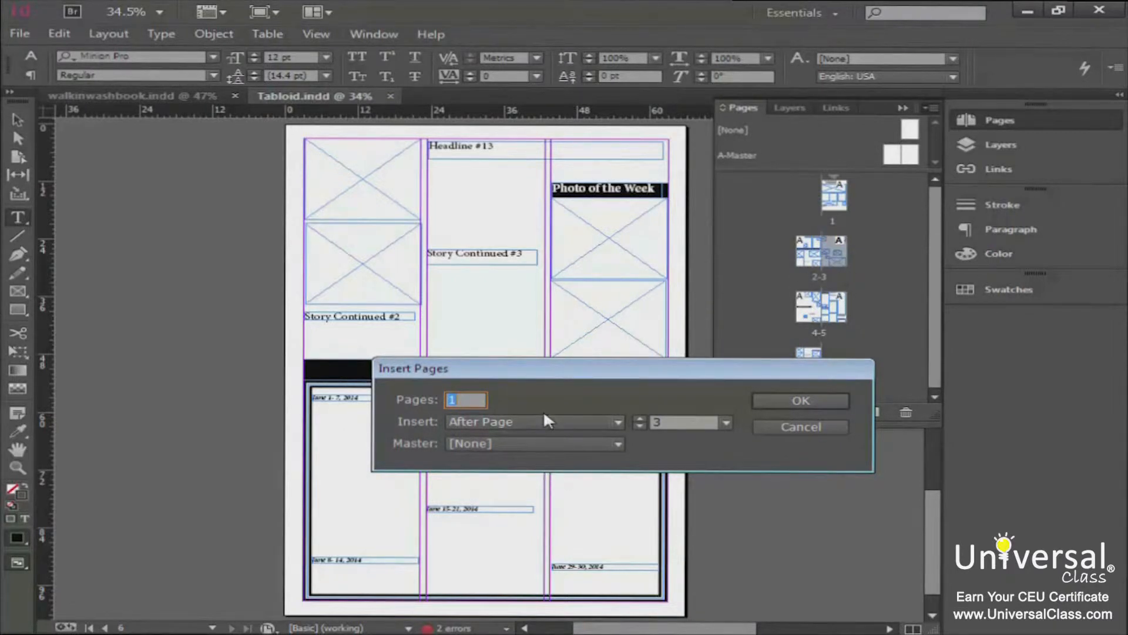
Step: Insert 2 pages after page 3 with A-Master applied
type("2")
left_click(495, 422)
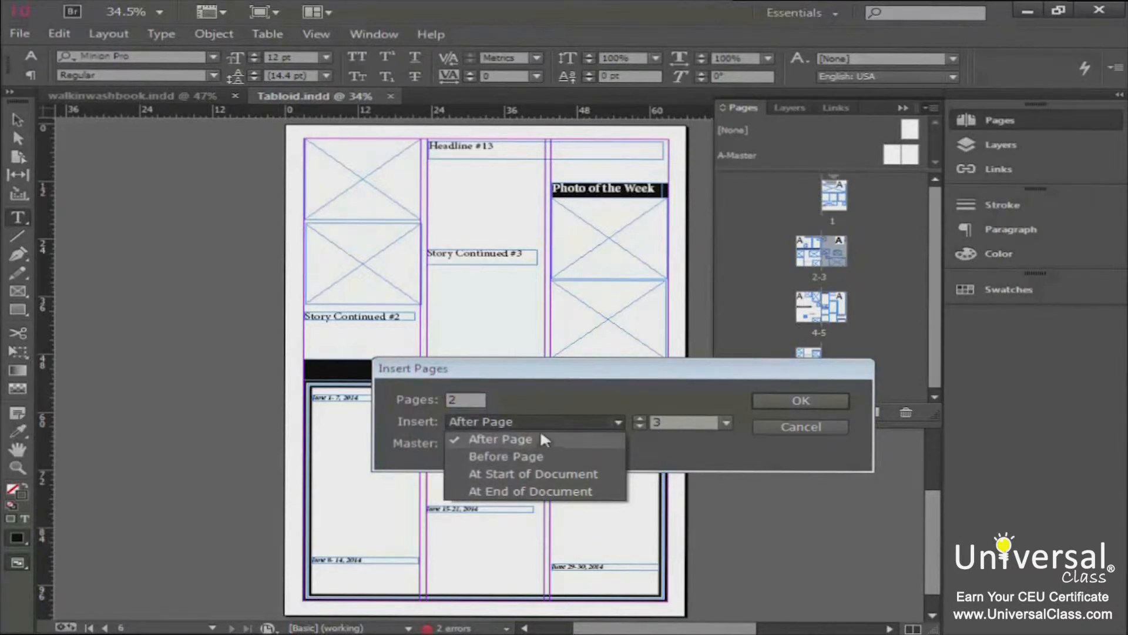
left_click(536, 383)
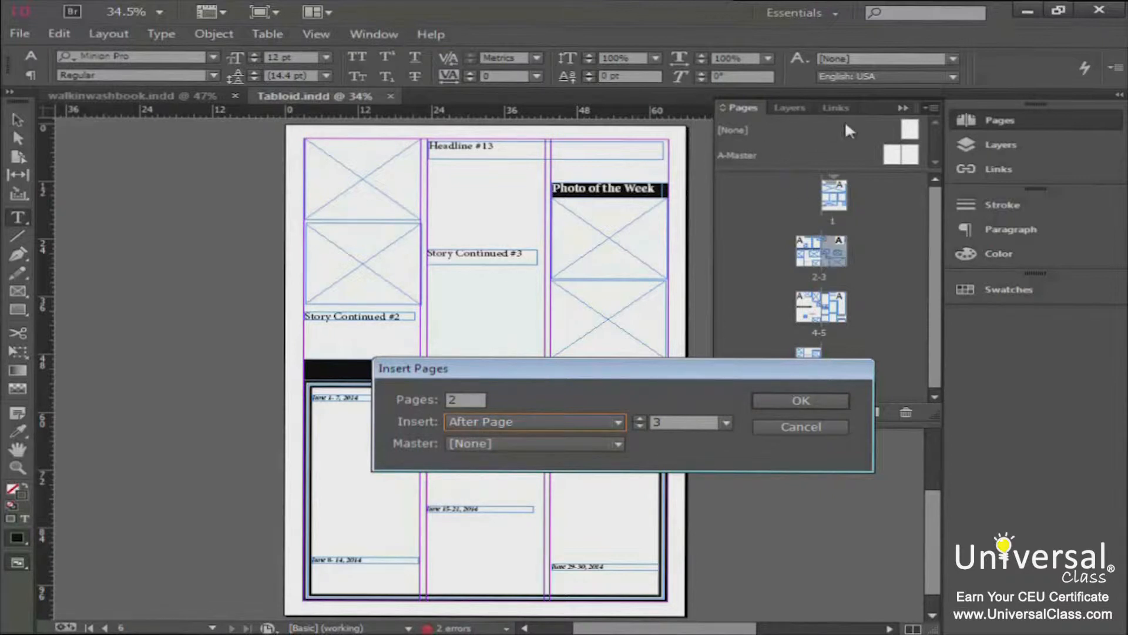
left_click(537, 441)
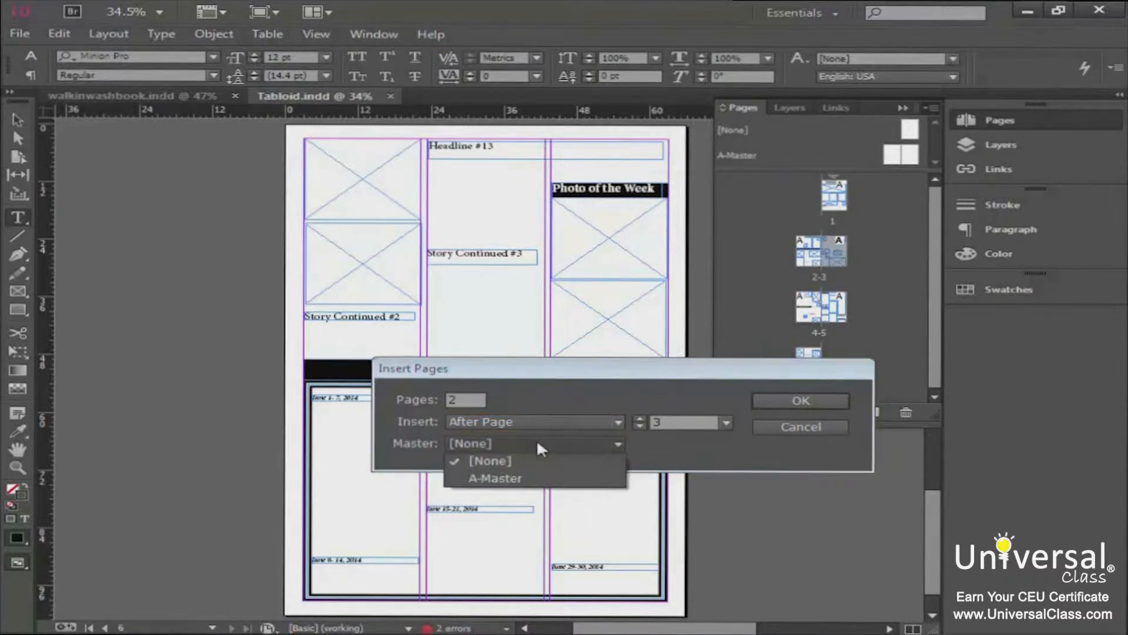
left_click(539, 479)
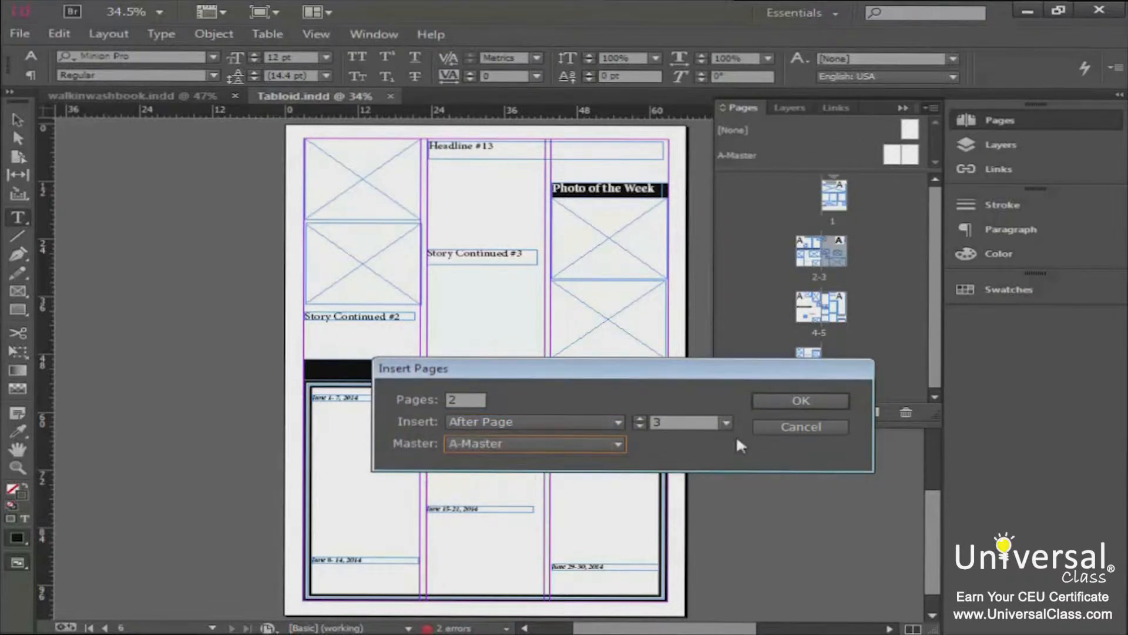
left_click(801, 401)
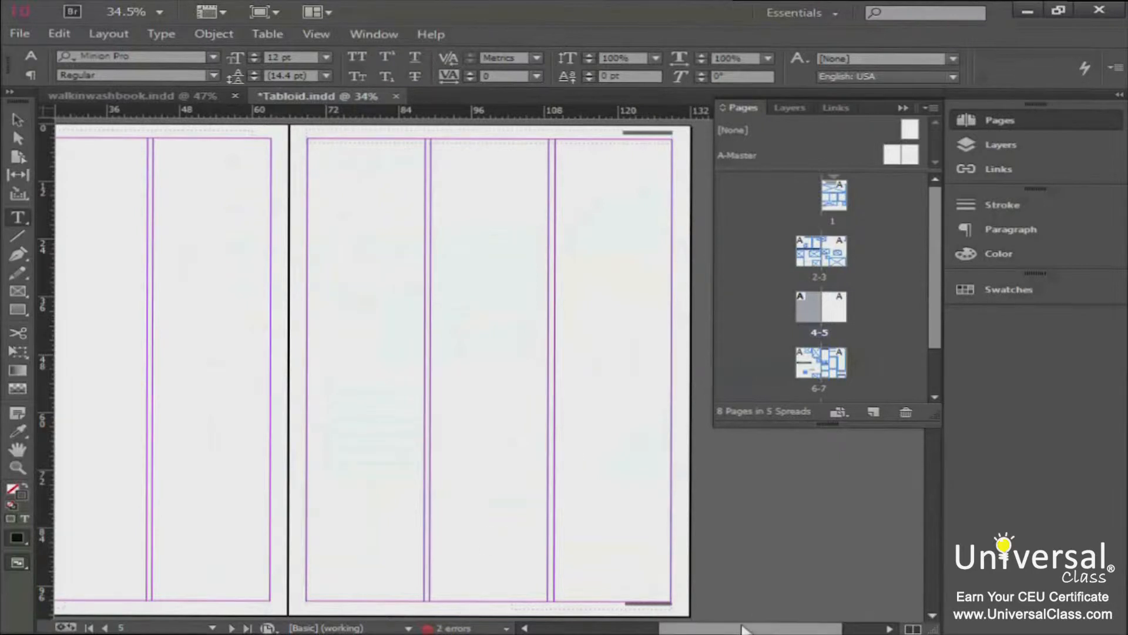
Step: Examine the header and footer text on the new page 4 at 150% magnification
left_click_drag(739, 629, 695, 629)
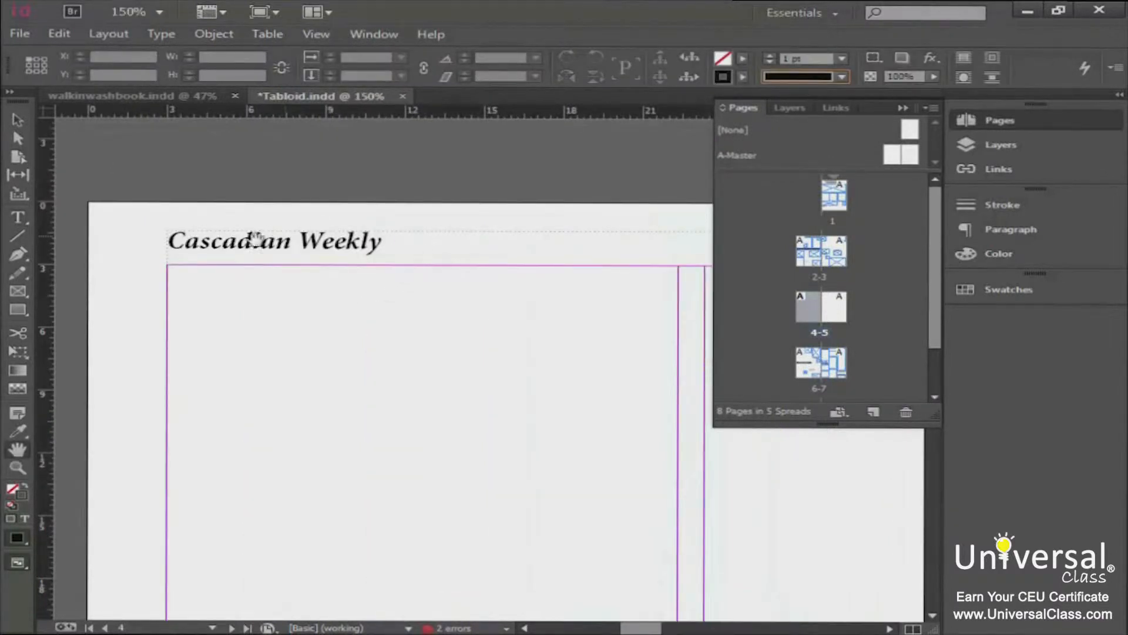
scroll(423, 466, "down", 3)
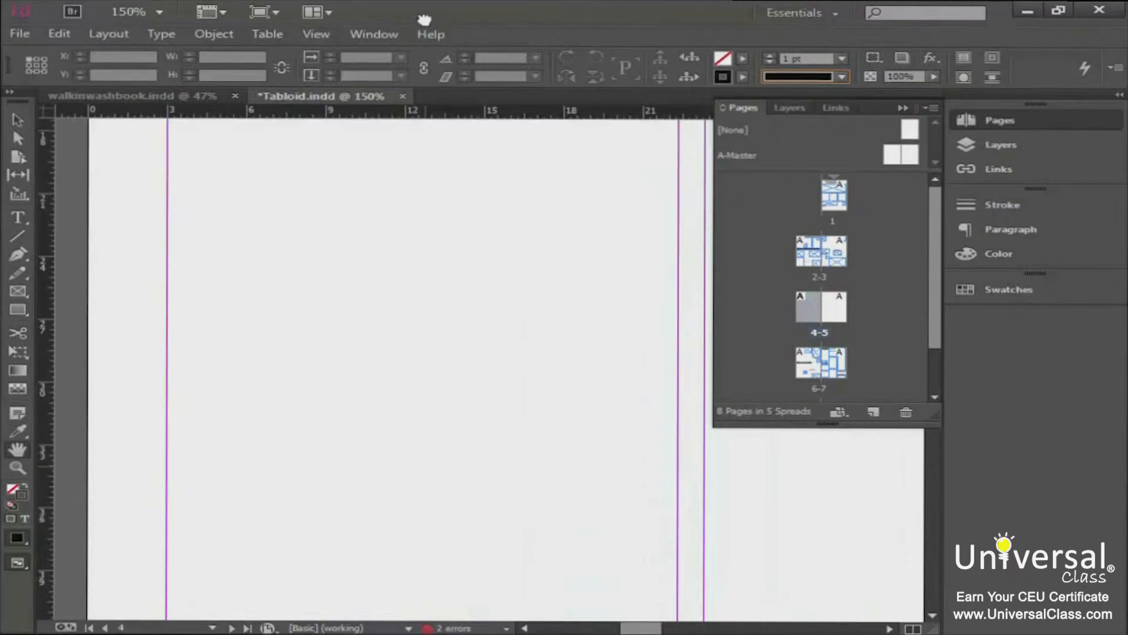
left_click_drag(353, 395, 353, 189)
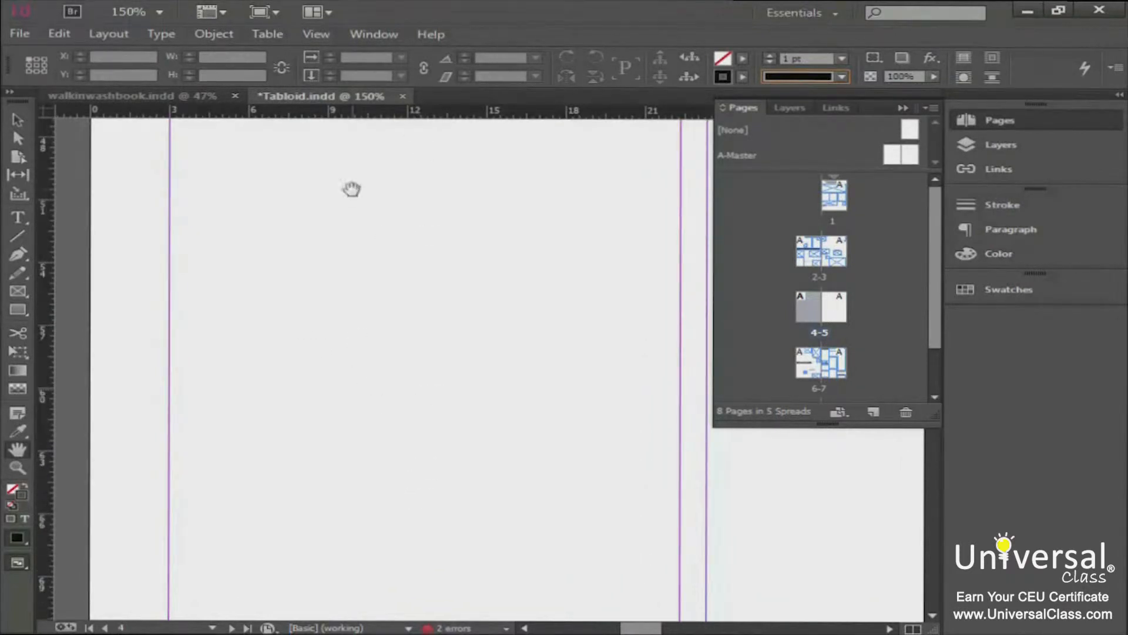
left_click_drag(318, 393, 309, 187)
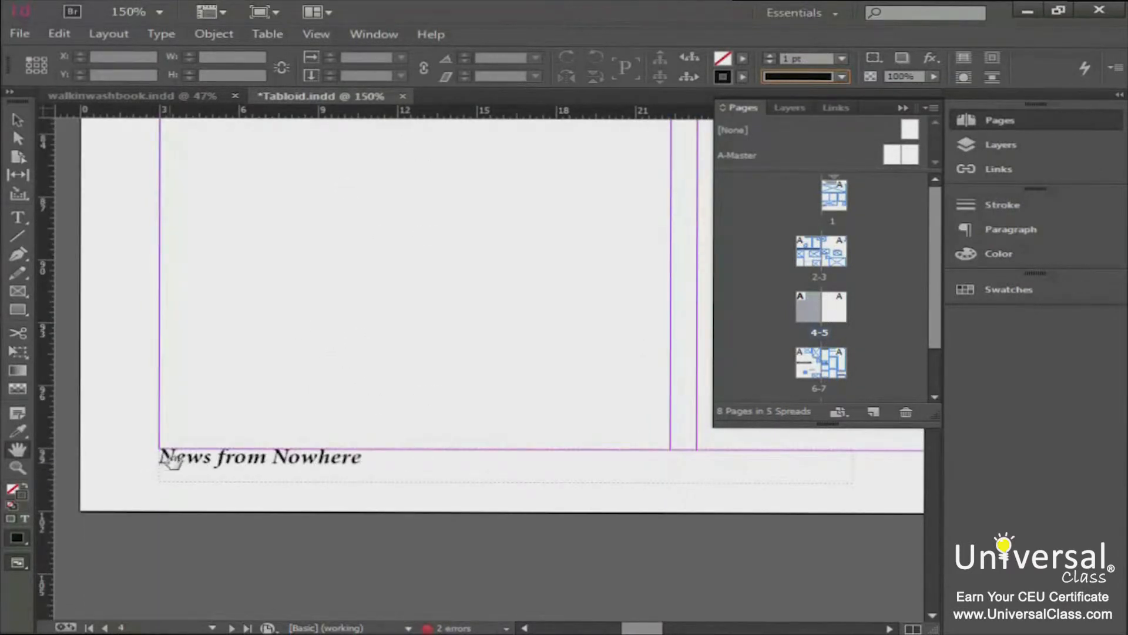
Step: Examine the footer of page 5 and the header of the Classifieds page at 75% magnification
left_click(159, 13)
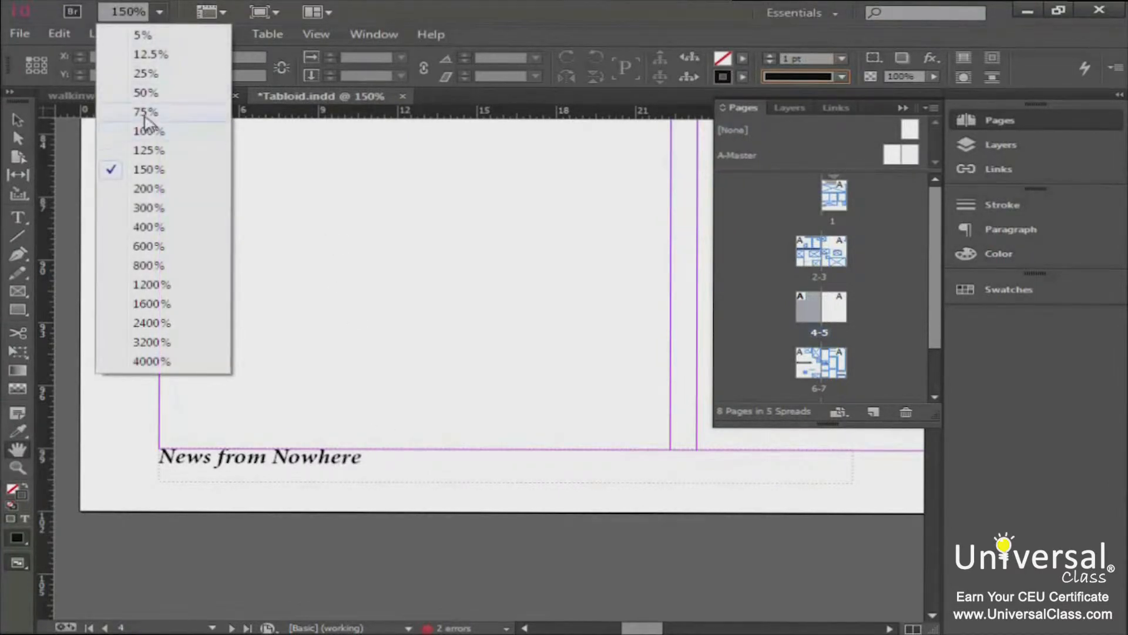
left_click(147, 112)
left_click_drag(568, 343, 41, 343)
left_click_drag(391, 336, 3, 323)
left_click_drag(569, 270, 56, 261)
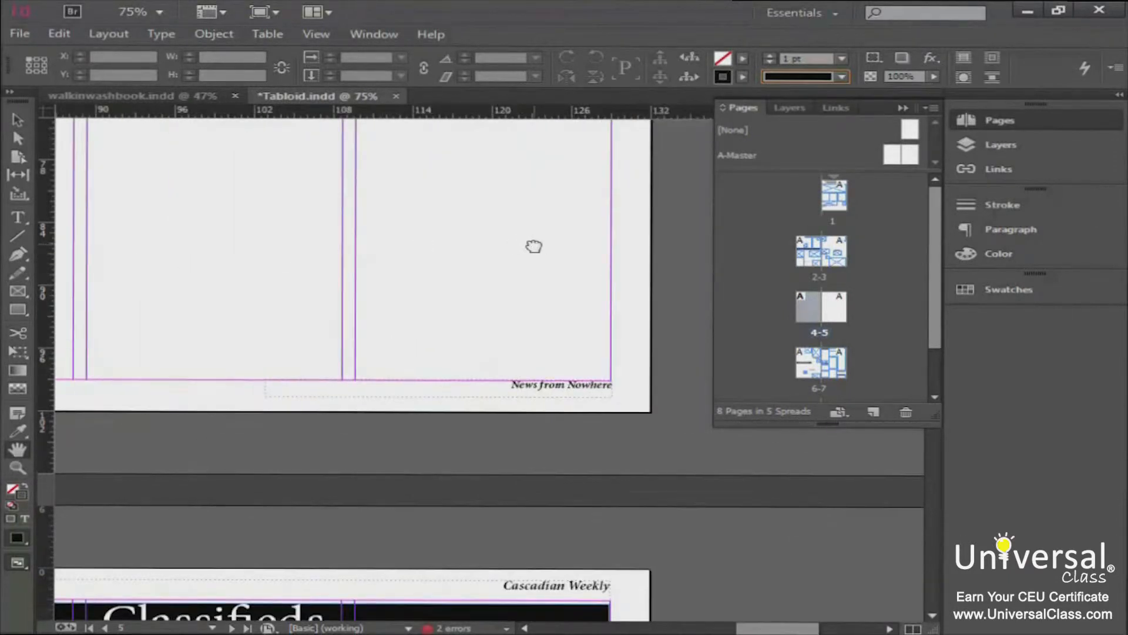
scroll(533, 349, "down", 2)
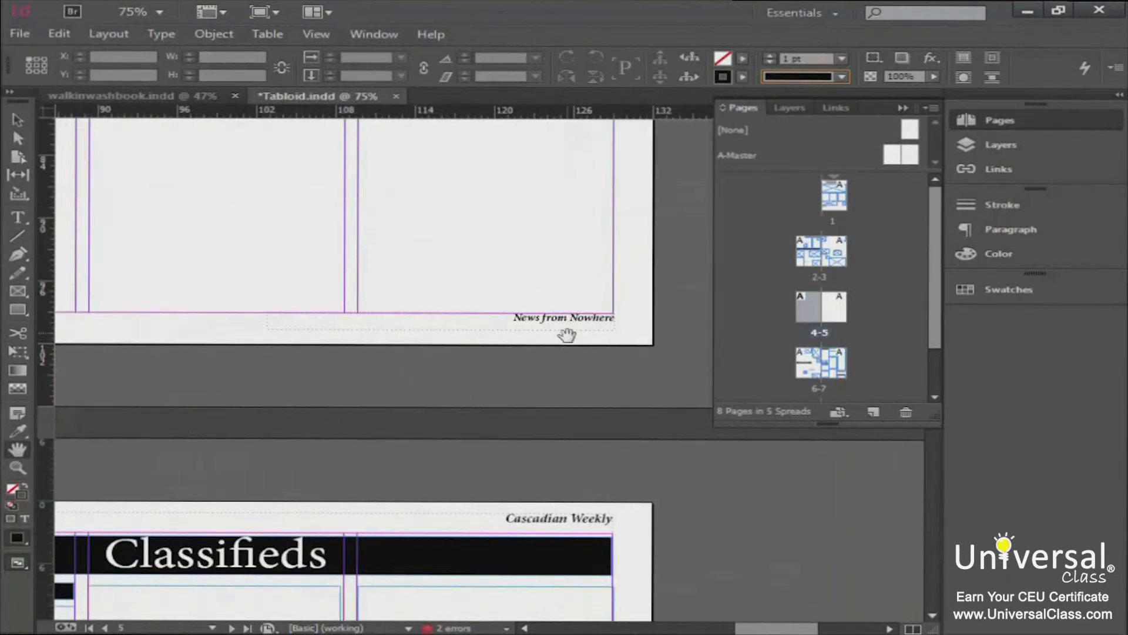
scroll(558, 524, "down", 1)
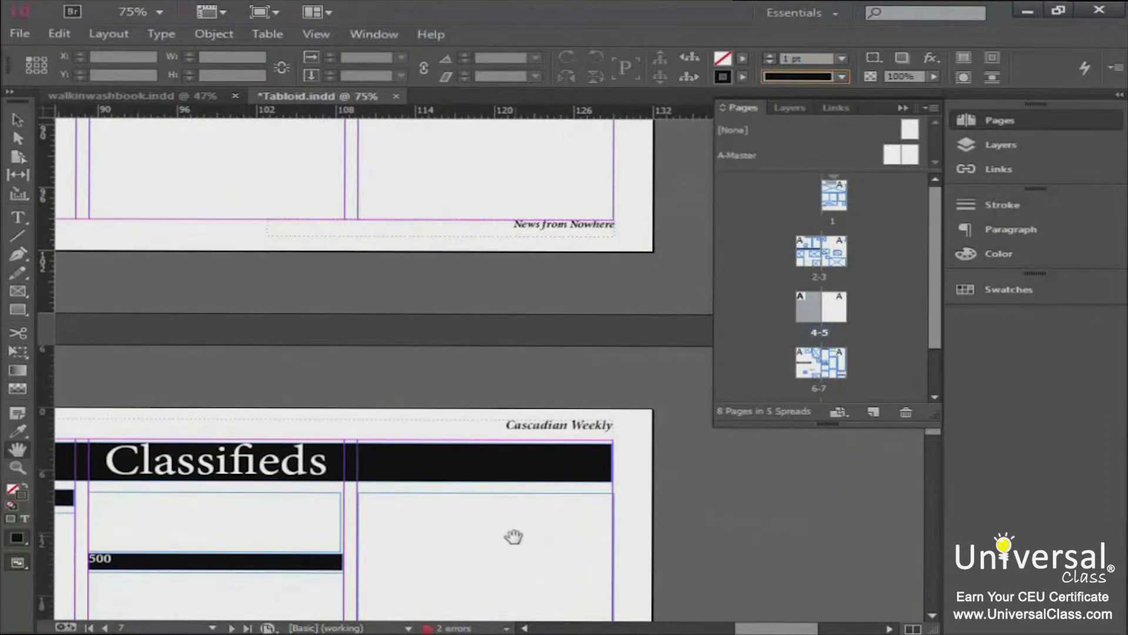
scroll(511, 534, "down", 1)
Step: Go to page 8 and examine its layout from the top down to the Community Calendar
left_click(838, 353)
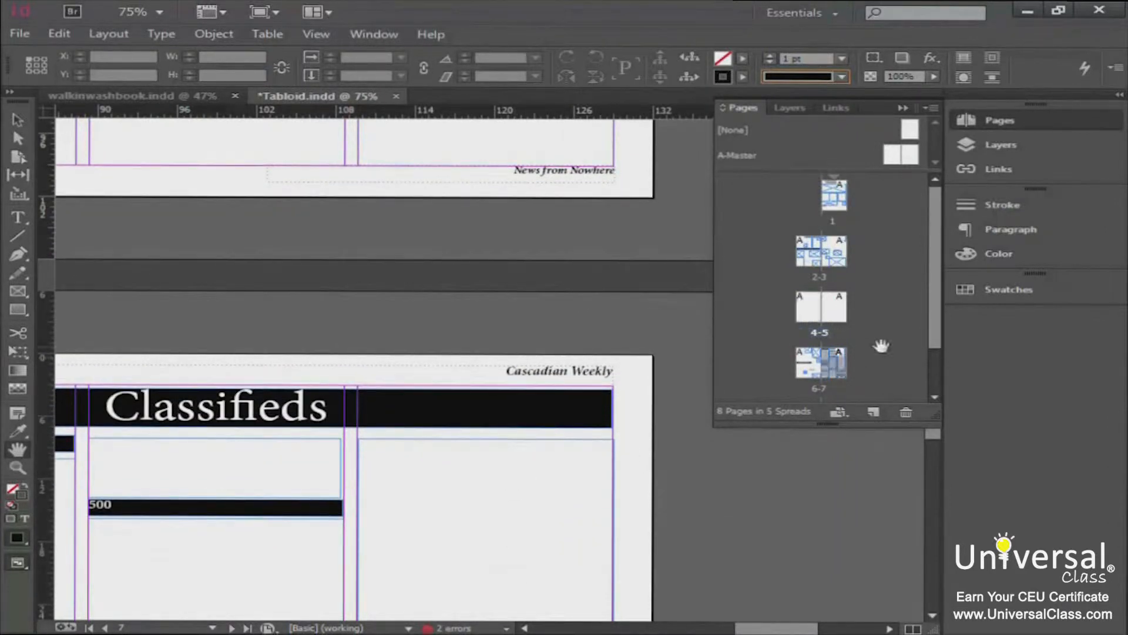
left_click_drag(929, 326, 929, 374)
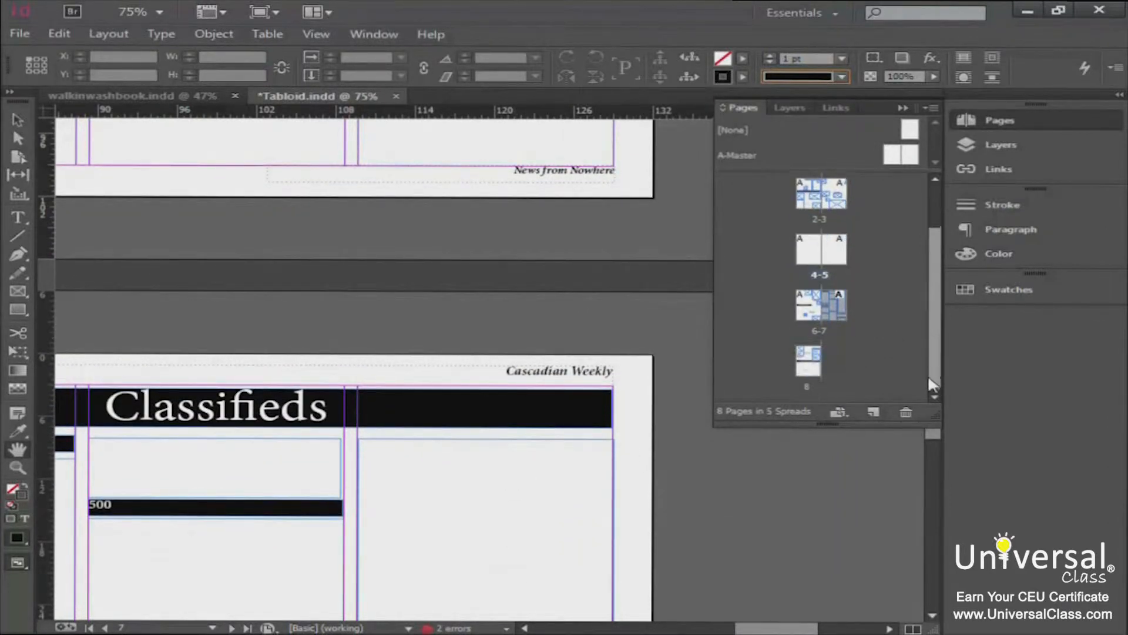
left_click(816, 361)
double_click(804, 371)
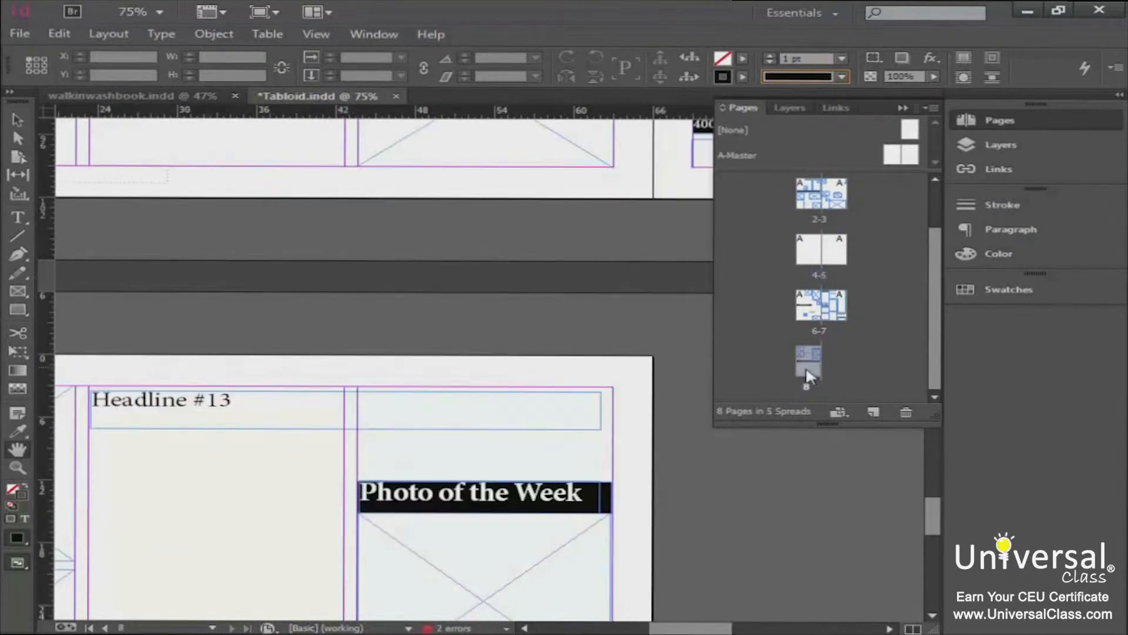
left_click_drag(382, 461, 506, 262)
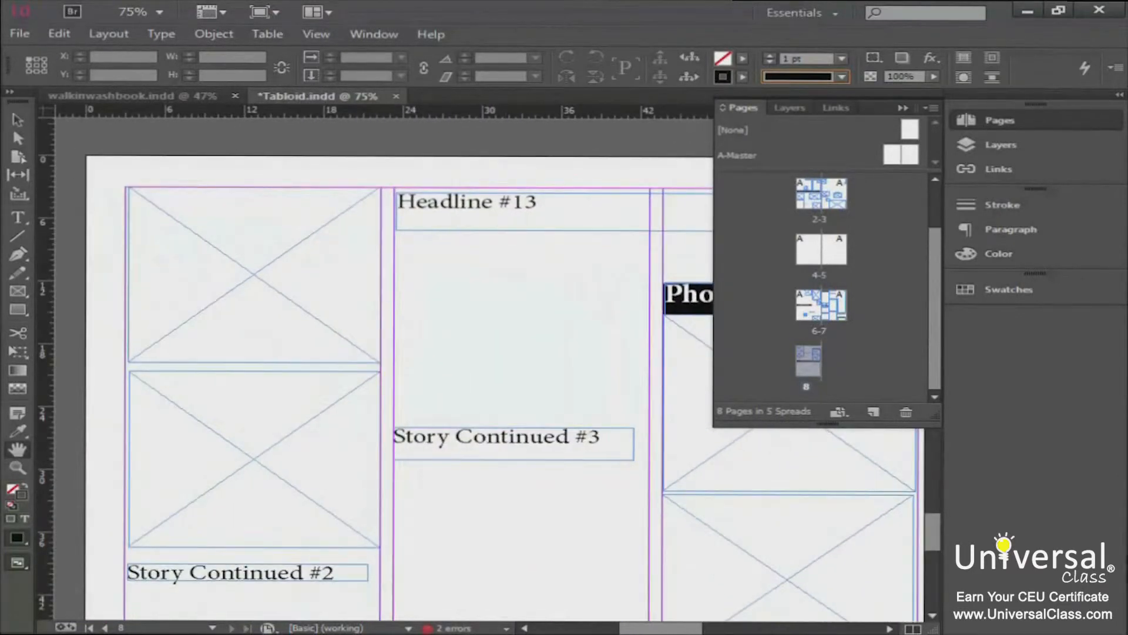
left_click_drag(932, 532, 925, 564)
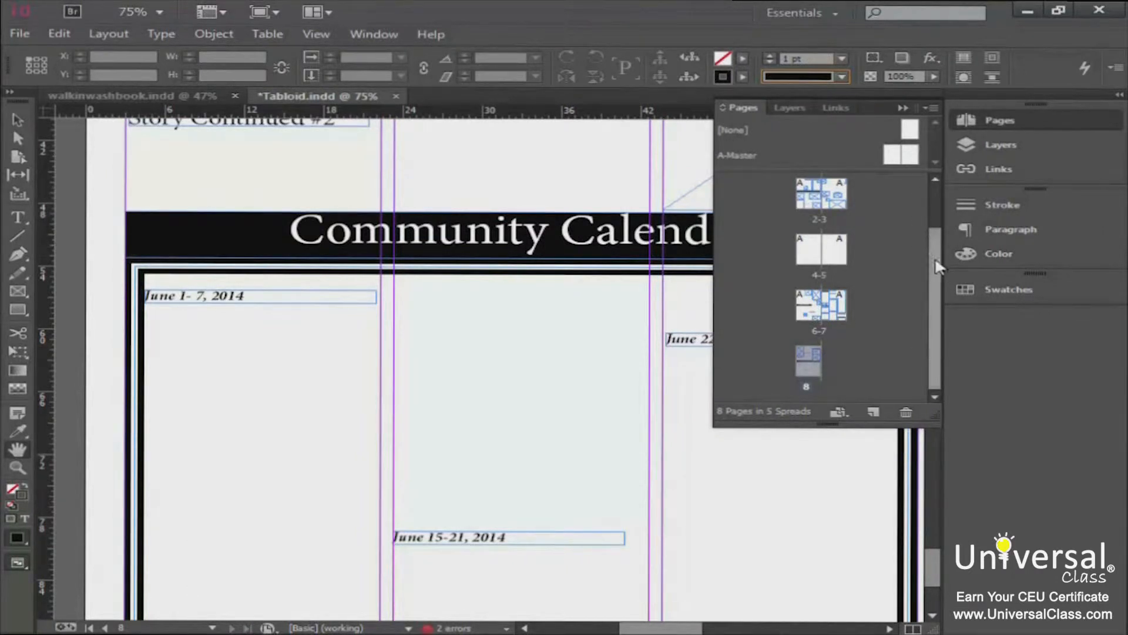
Step: Go back to page 5 and view the new blank spread and the spread after it at 25% magnification
left_click_drag(936, 263, 936, 210)
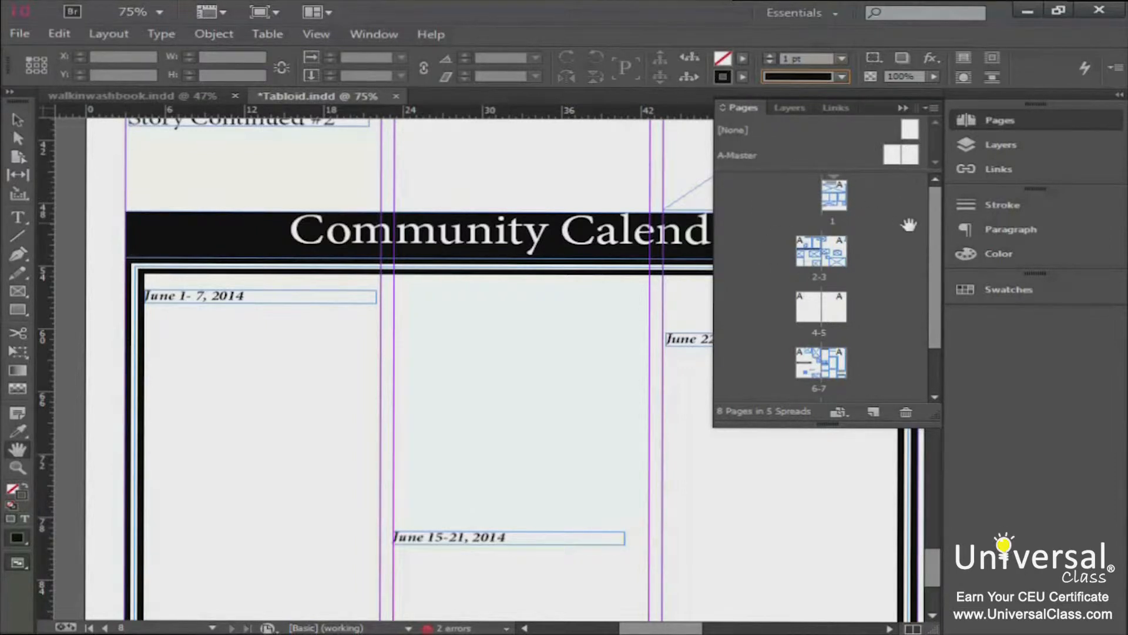
left_click(836, 313)
double_click(836, 312)
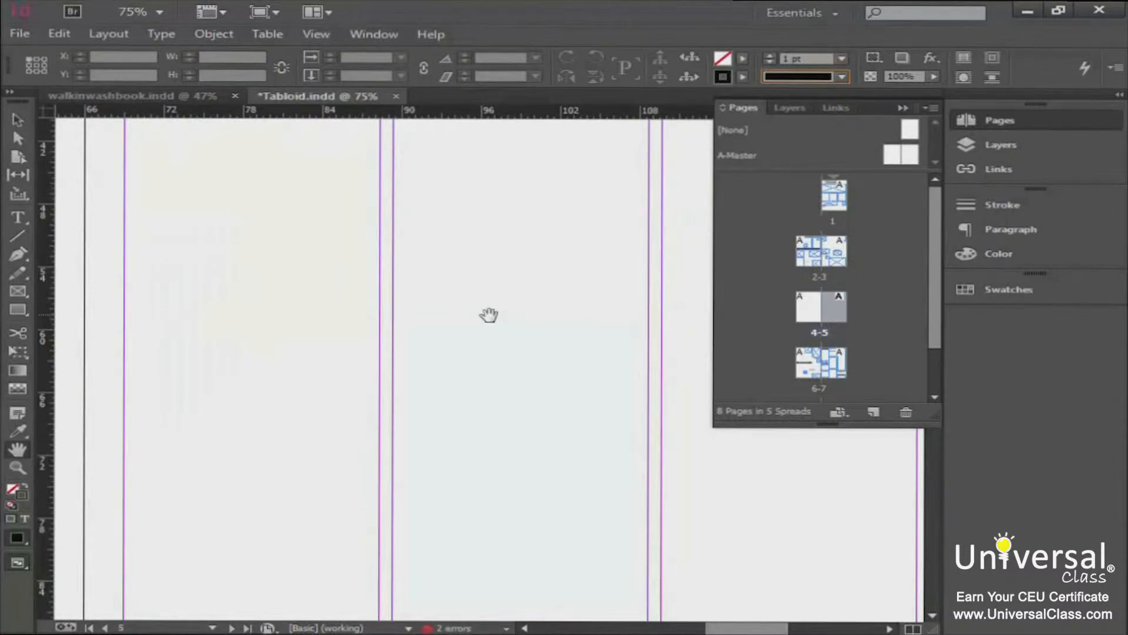
left_click(157, 13)
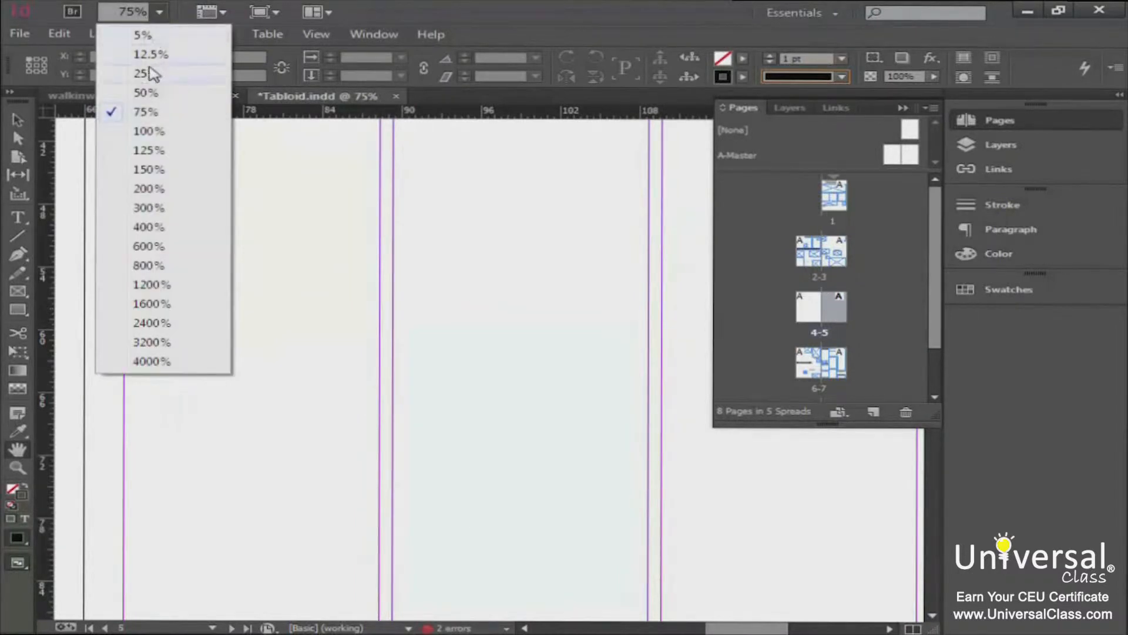
left_click(149, 75)
left_click_drag(365, 328, 462, 325)
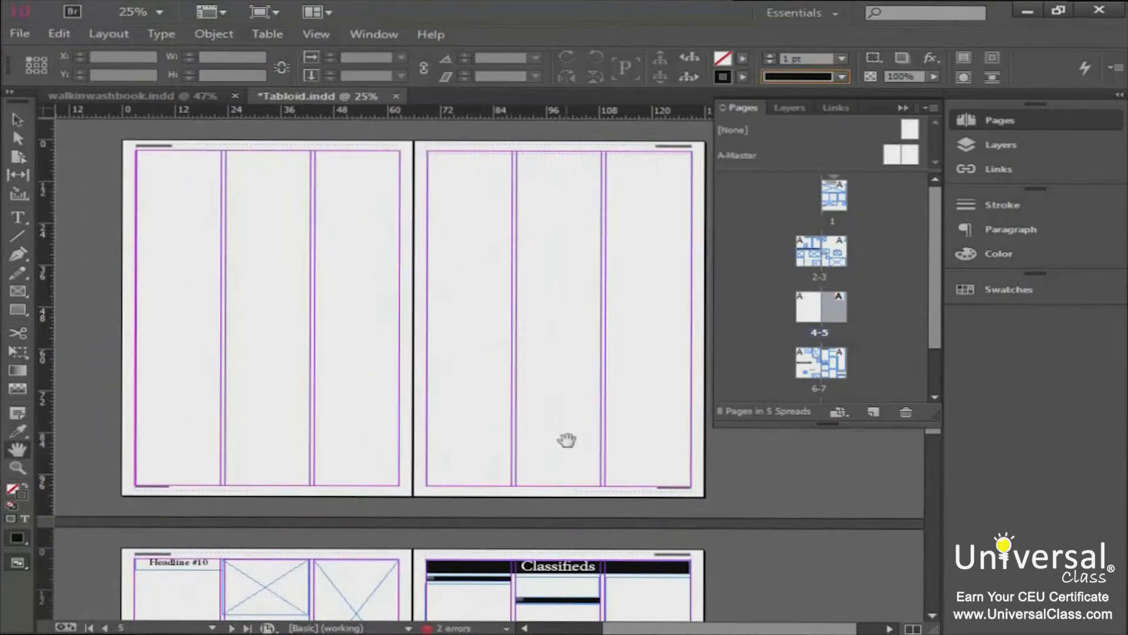
left_click_drag(536, 428, 539, 281)
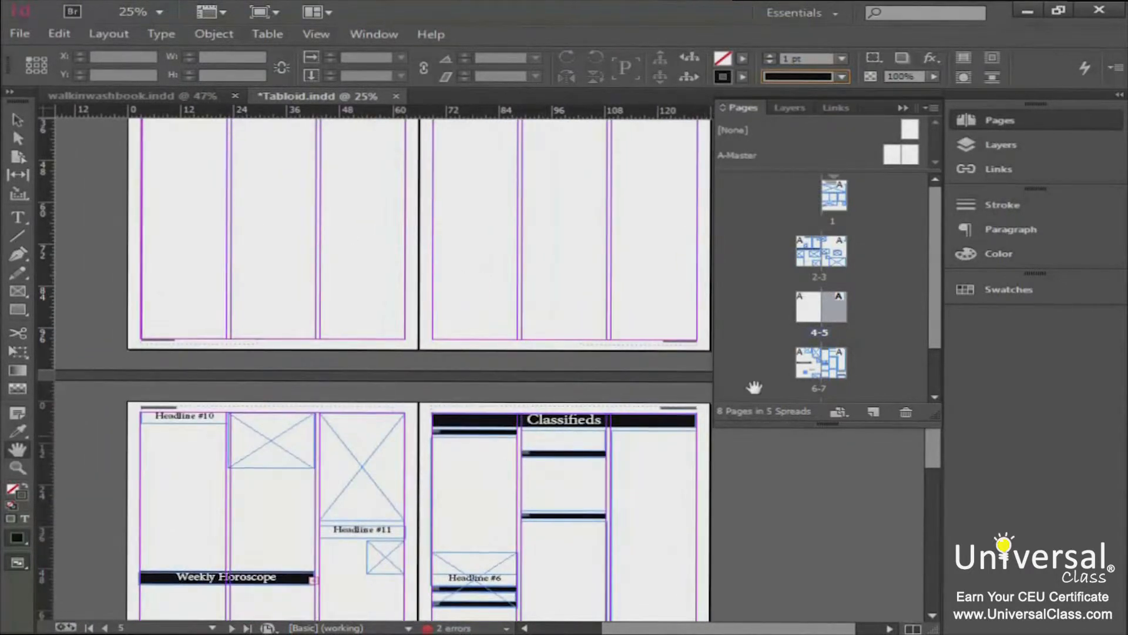
Step: Go to page 8 and apply A-Master to it
left_click_drag(937, 330, 936, 351)
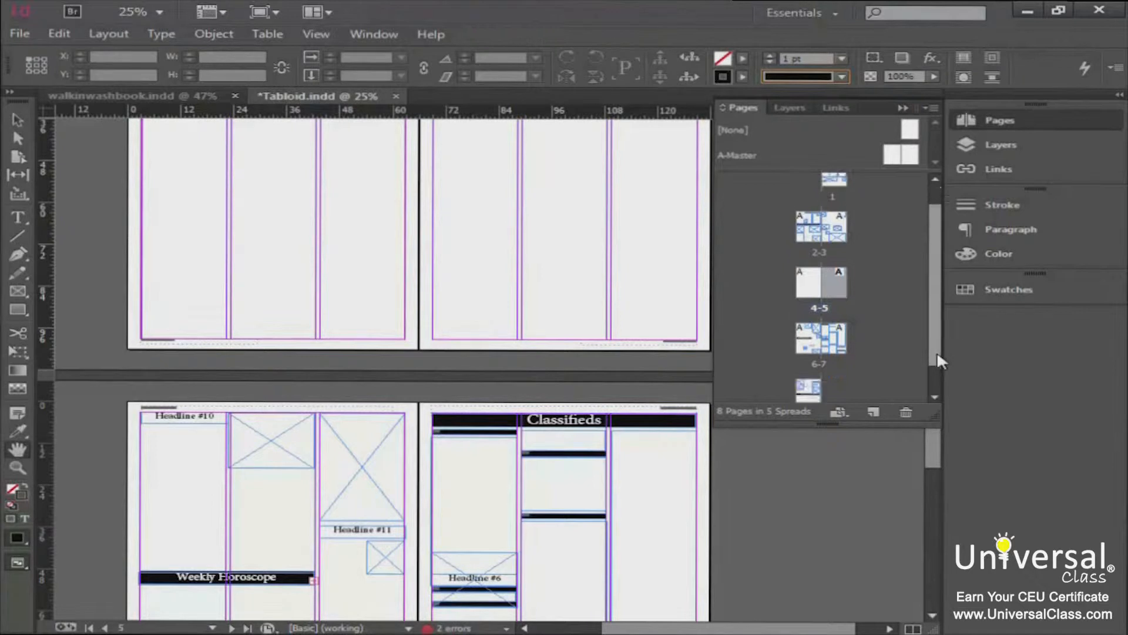
left_click(809, 388)
double_click(809, 389)
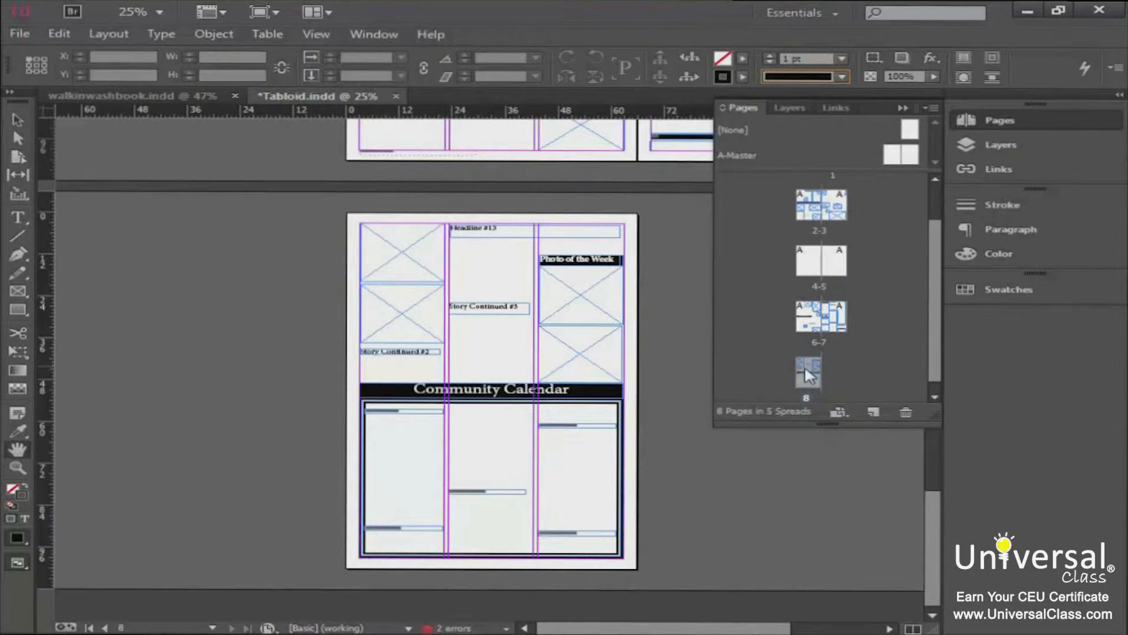
left_click(742, 151)
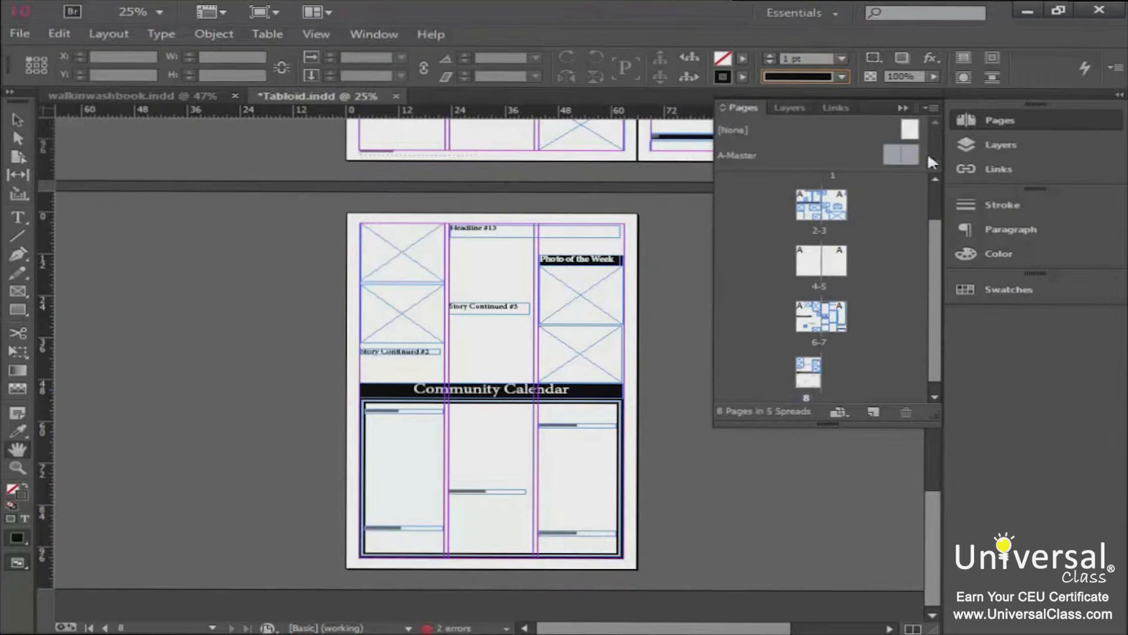
left_click_drag(894, 160, 811, 376)
left_click_drag(811, 376, 811, 377)
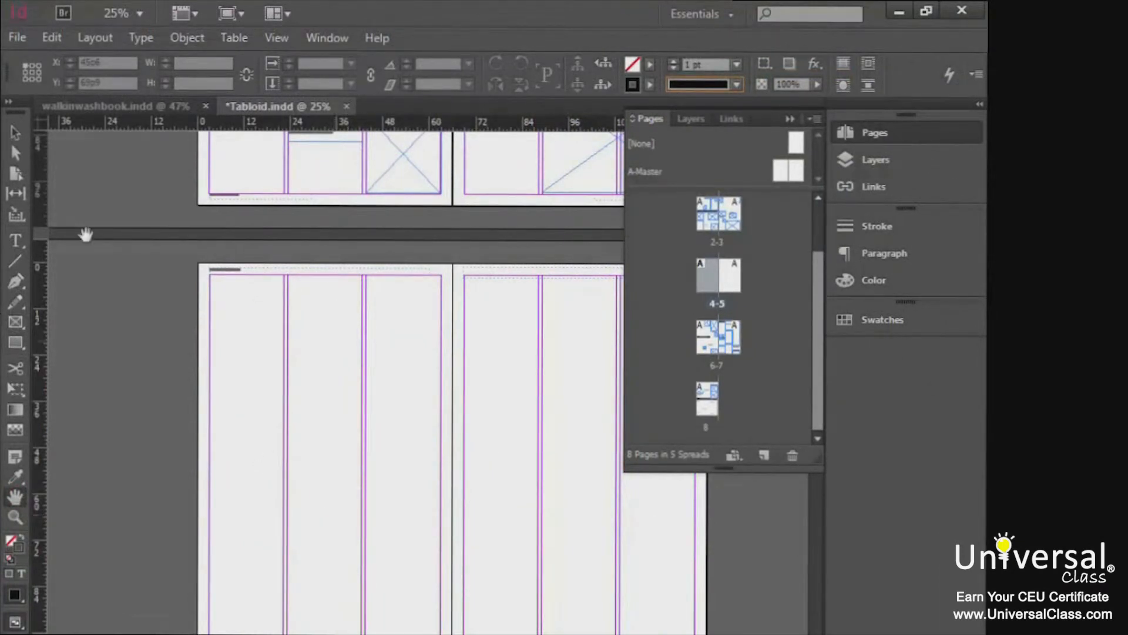
Step: Delete the two blank pages between page 3 and the Weekly Horoscope page, one at a time
left_click(16, 132)
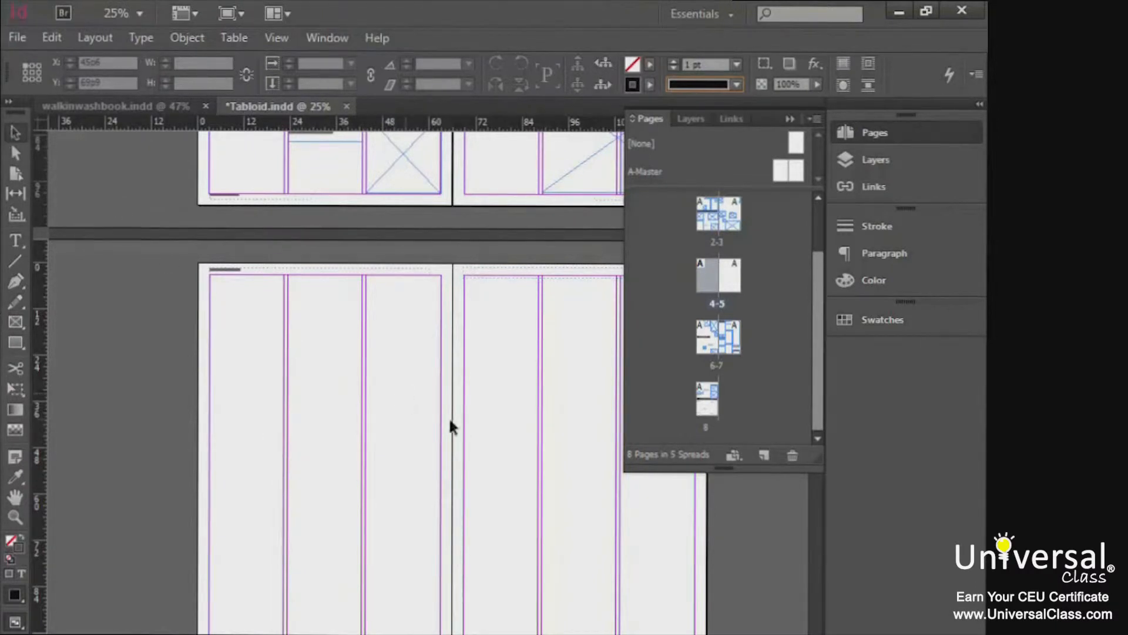
left_click(813, 120)
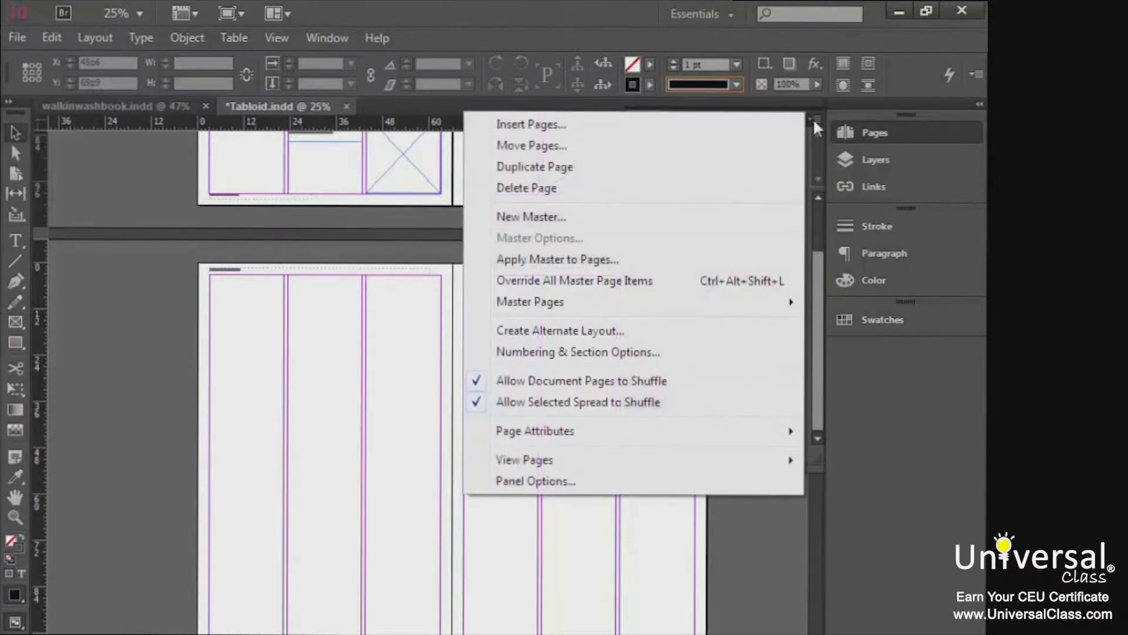
left_click(581, 190)
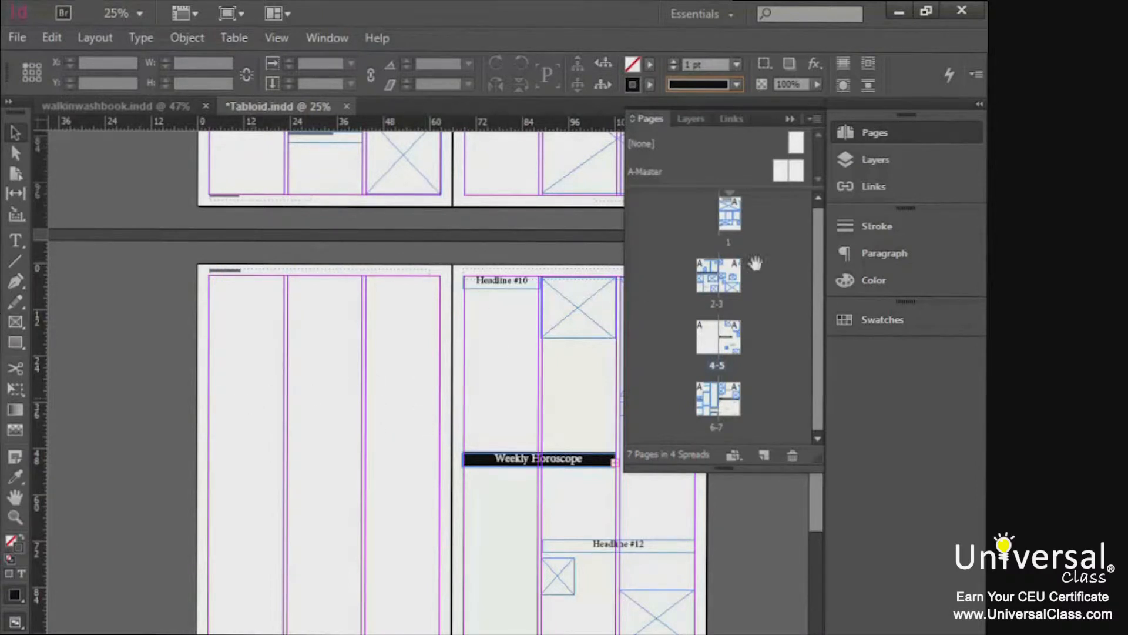
left_click(704, 347)
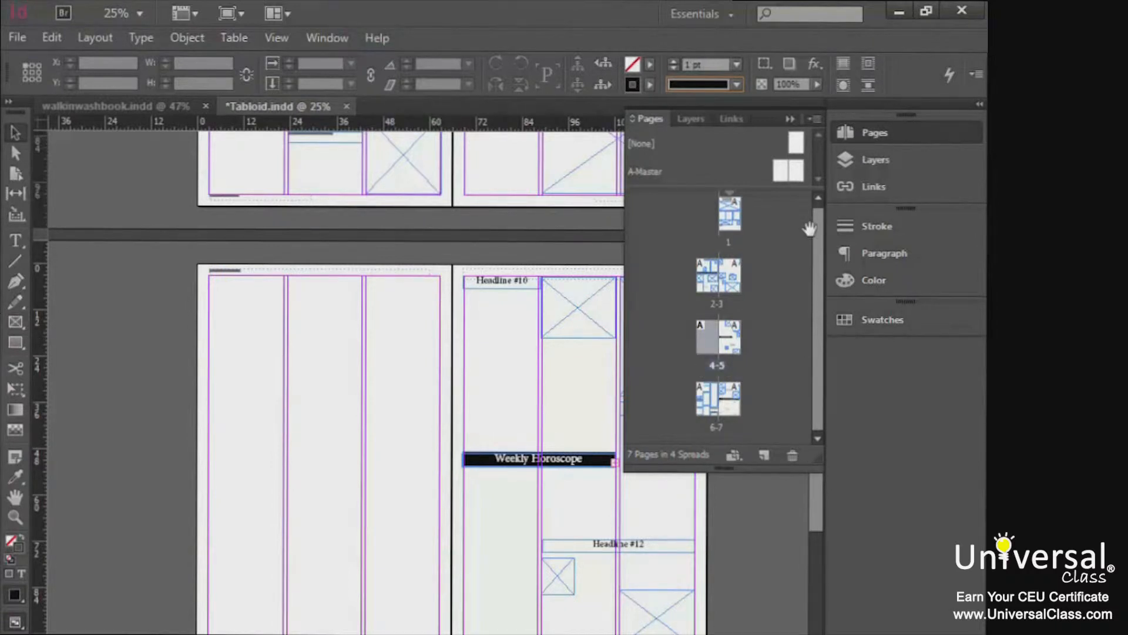
left_click(817, 118)
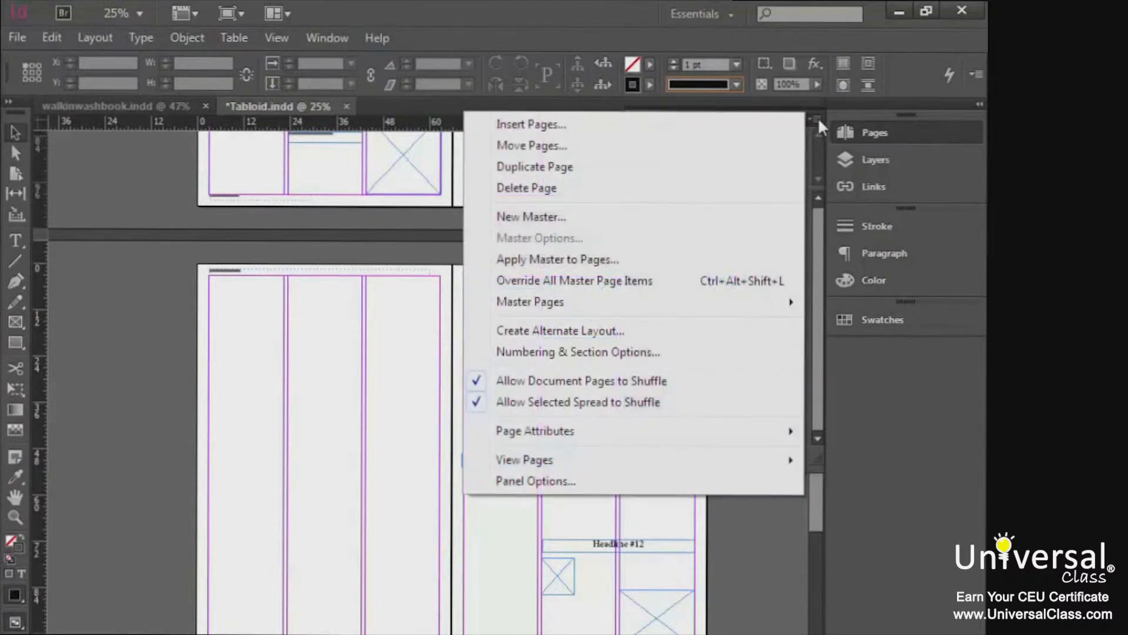
left_click(633, 189)
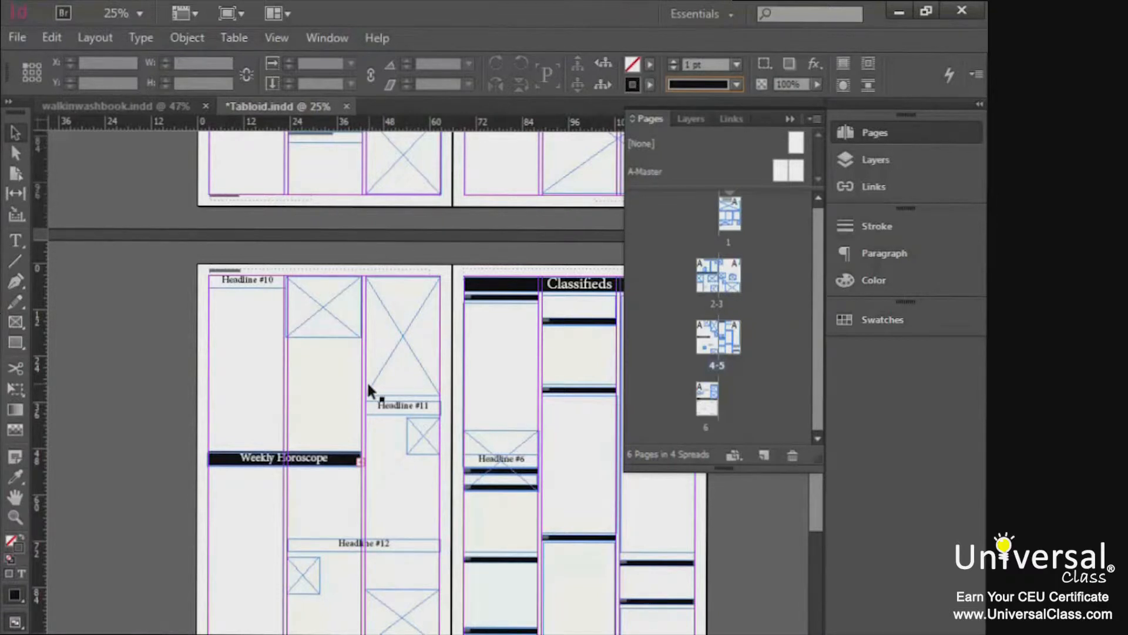
Step: Move page 5, the Classifieds page, to before page 4 within the current document
double_click(702, 332)
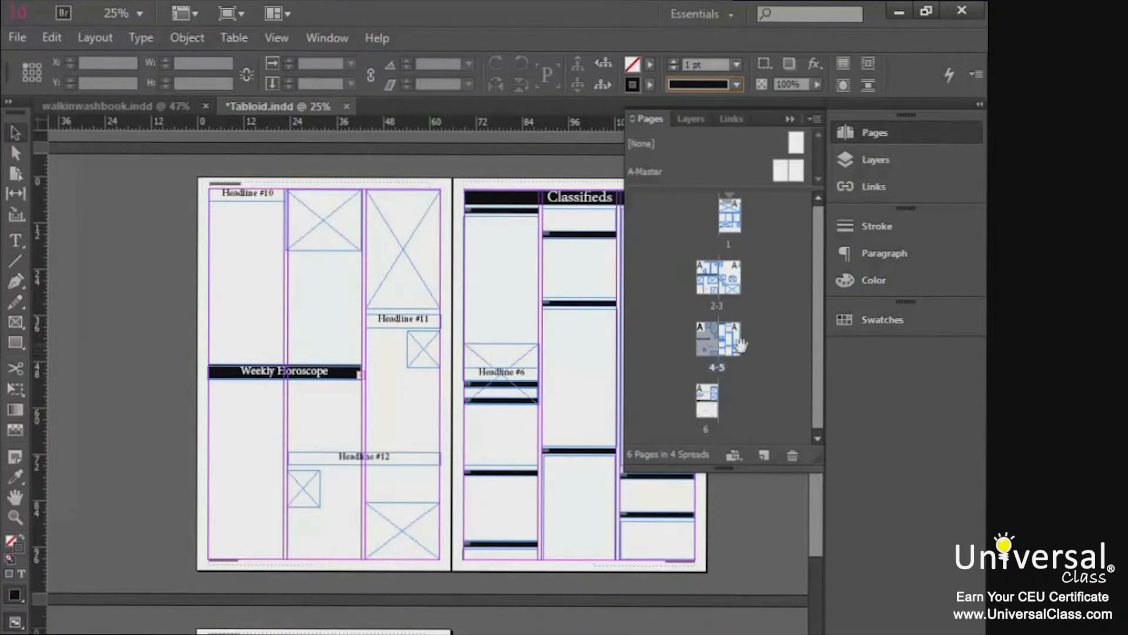
left_click_drag(739, 345, 736, 346)
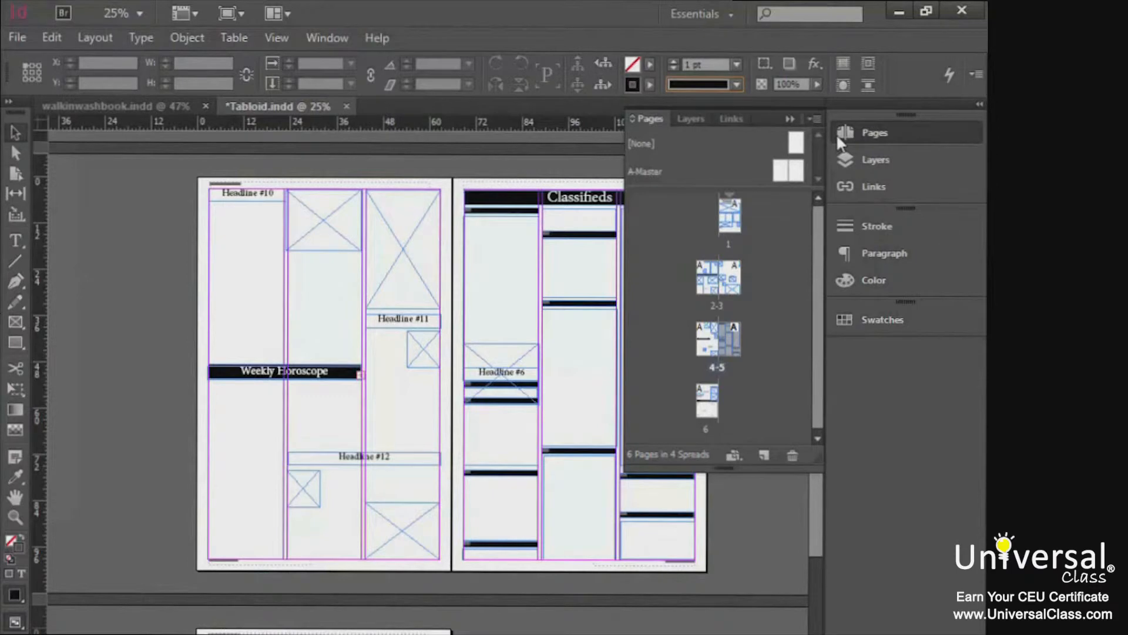
left_click(814, 119)
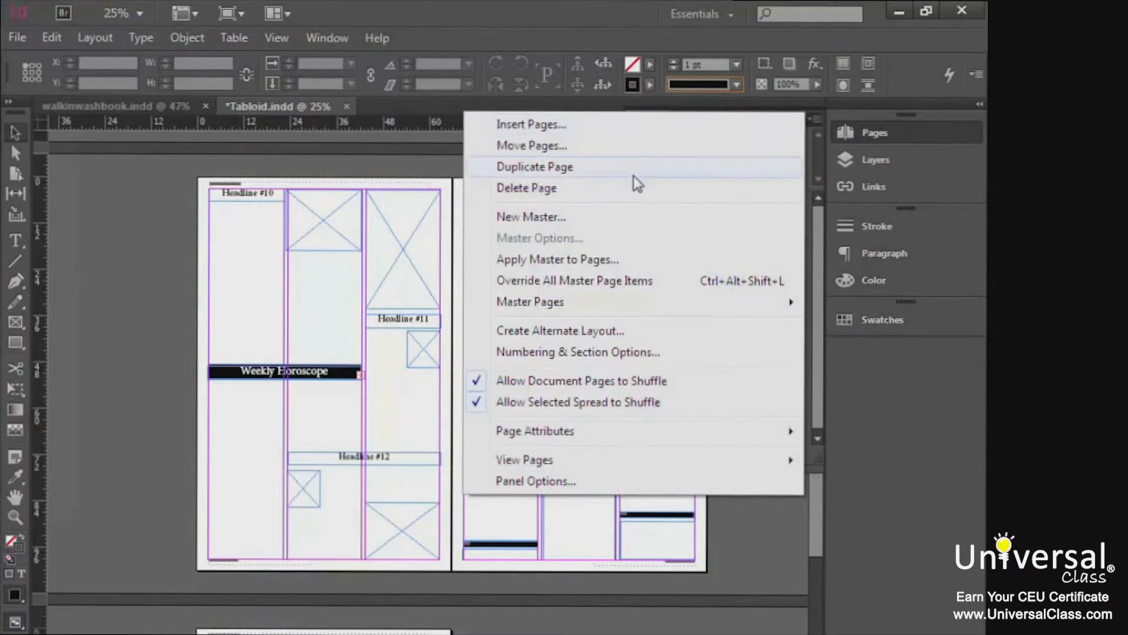
left_click(627, 145)
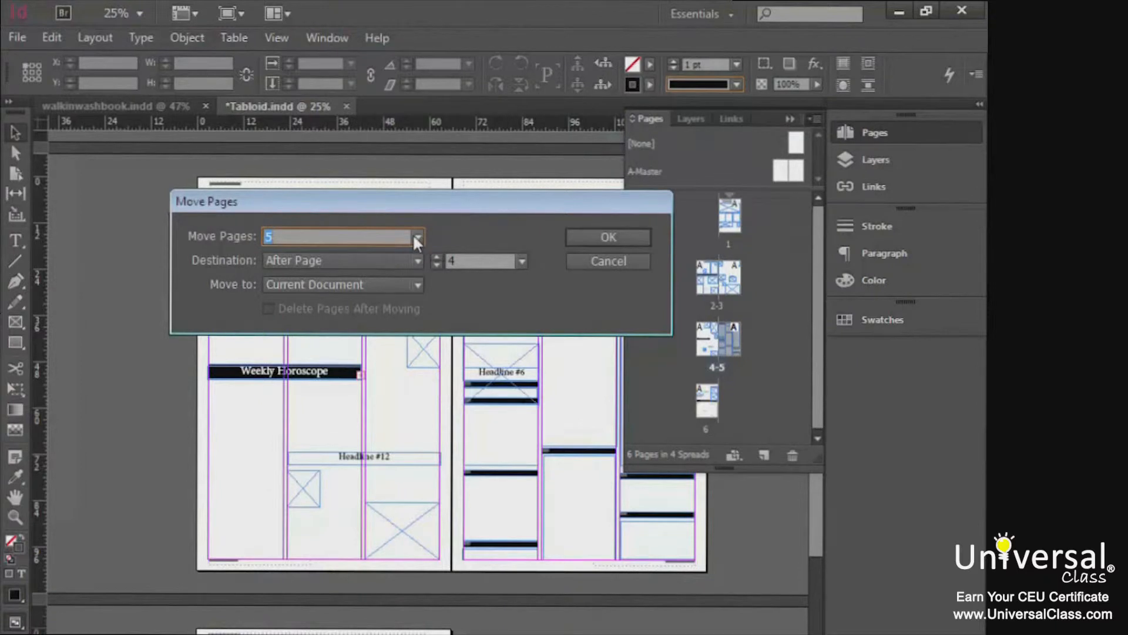
left_click(409, 264)
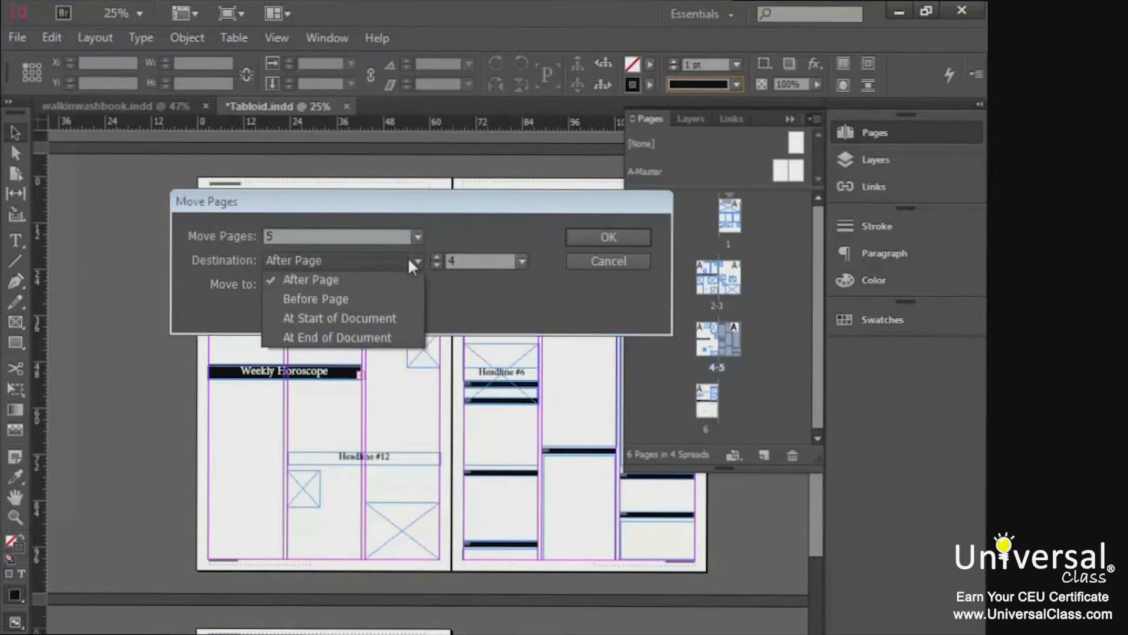
left_click(395, 285)
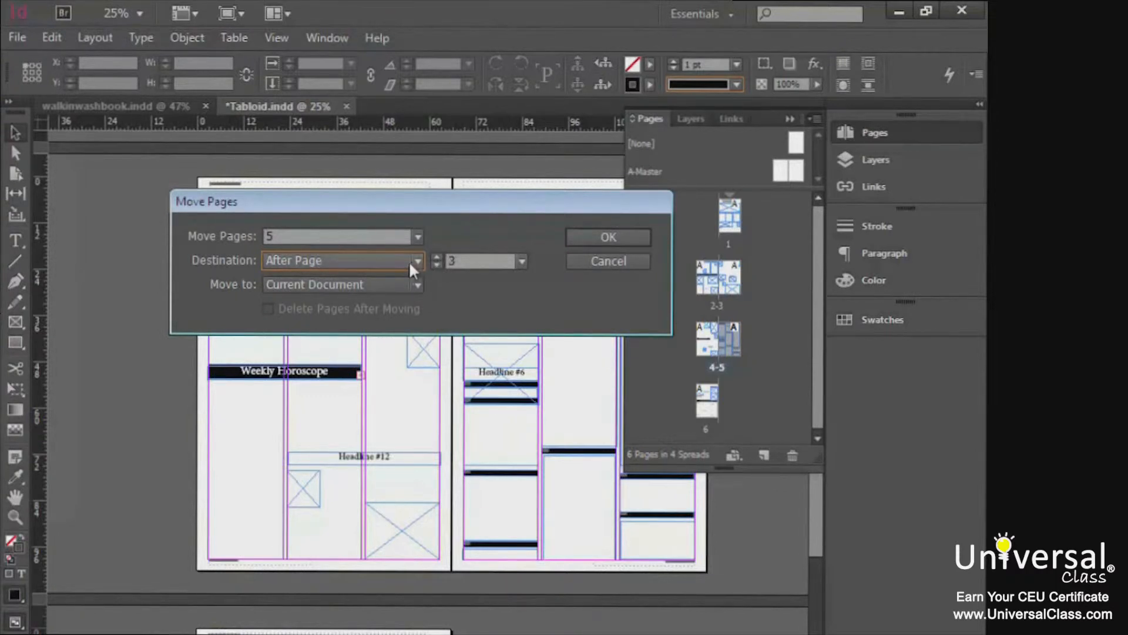
left_click(408, 259)
left_click(395, 295)
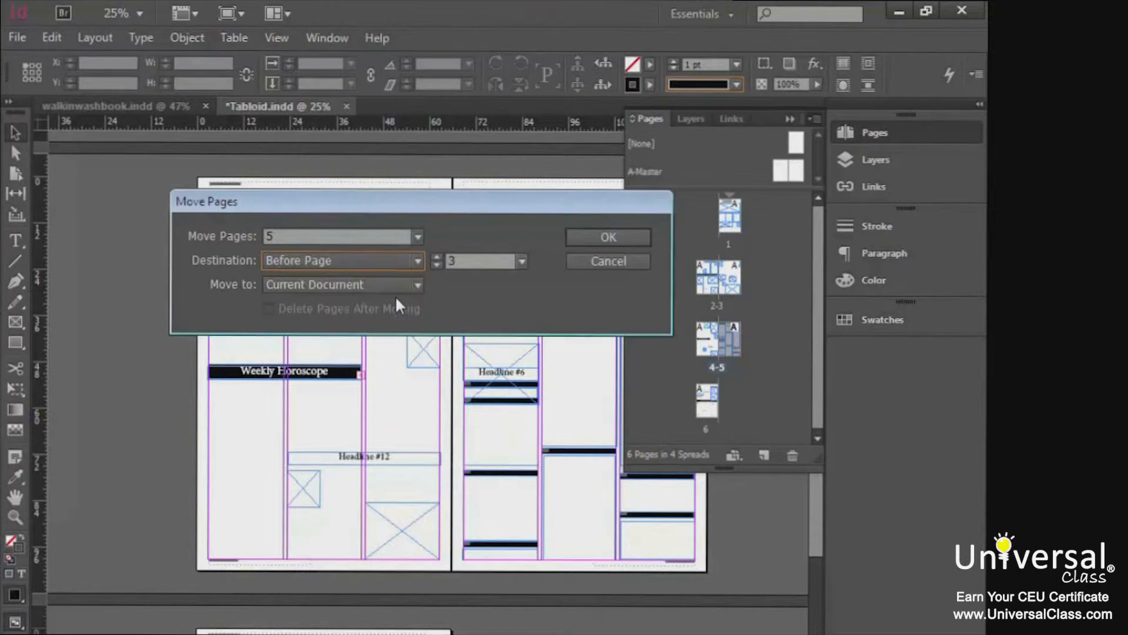
left_click(436, 256)
left_click_drag(541, 209, 466, 313)
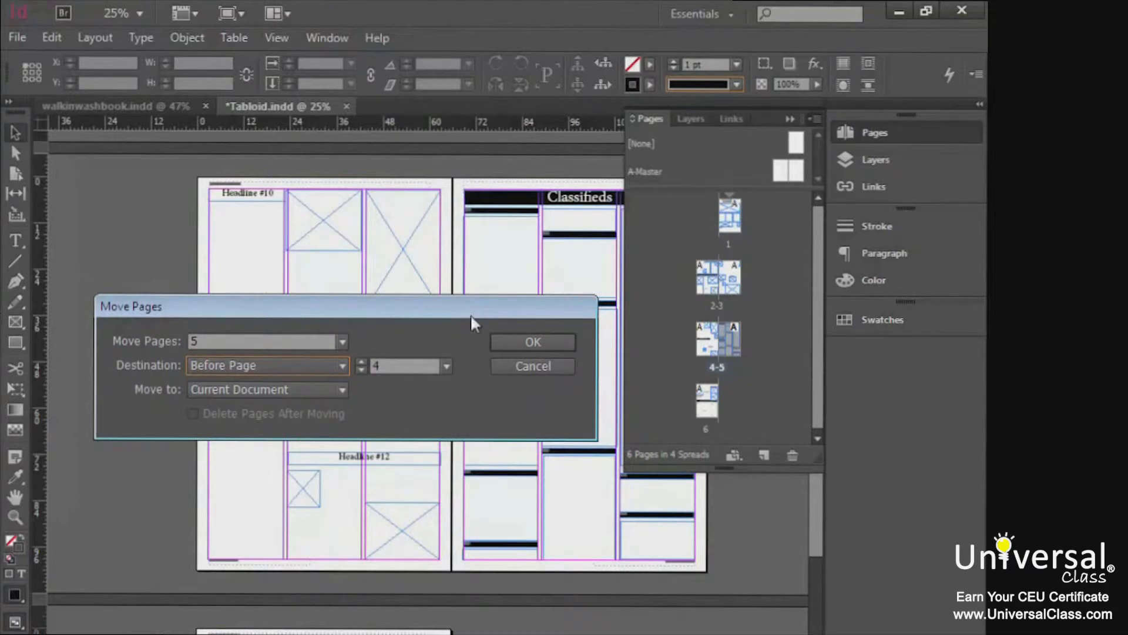
left_click(514, 341)
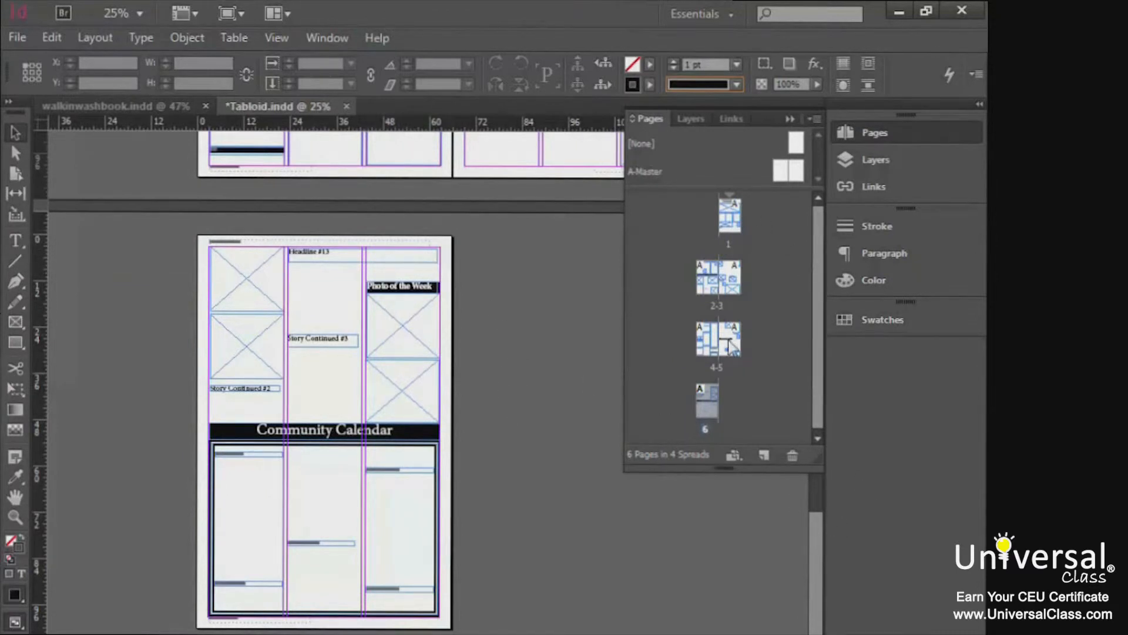
Step: View the reordered 4-5 spread and undo the page move
double_click(698, 344)
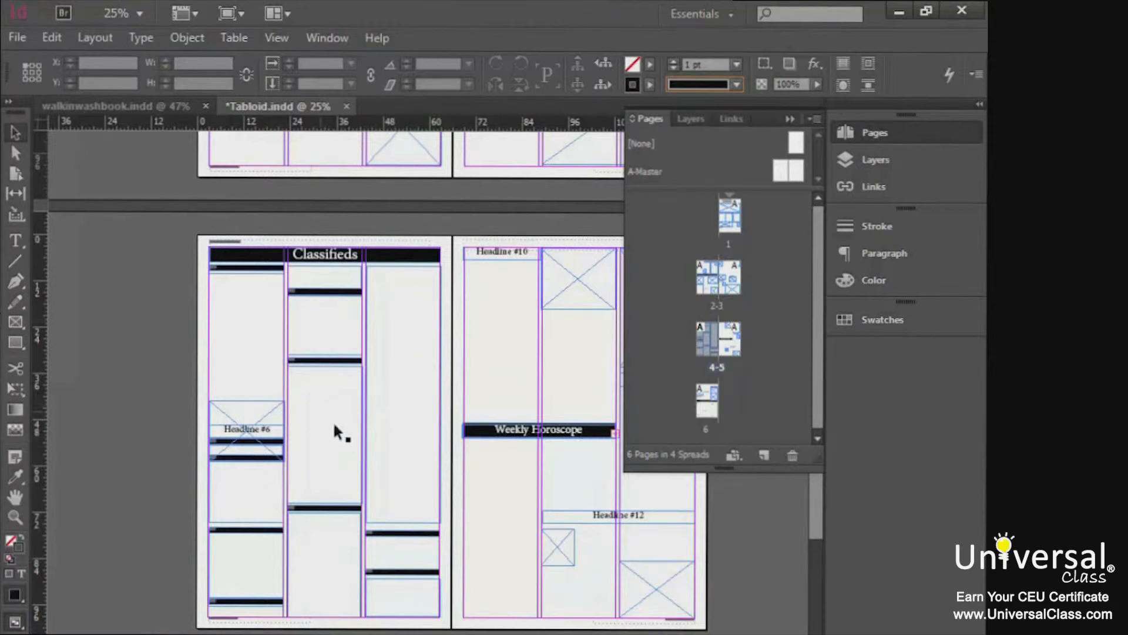
key("ctrl+z")
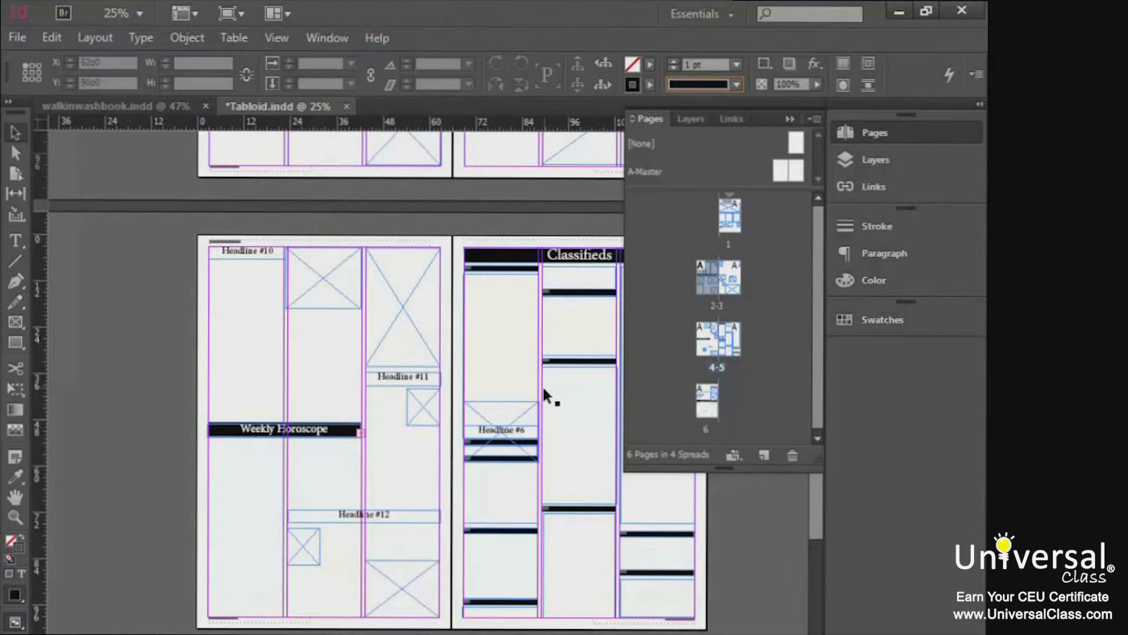
Step: Add a blank page after page 2 and delete it again
left_click(764, 458)
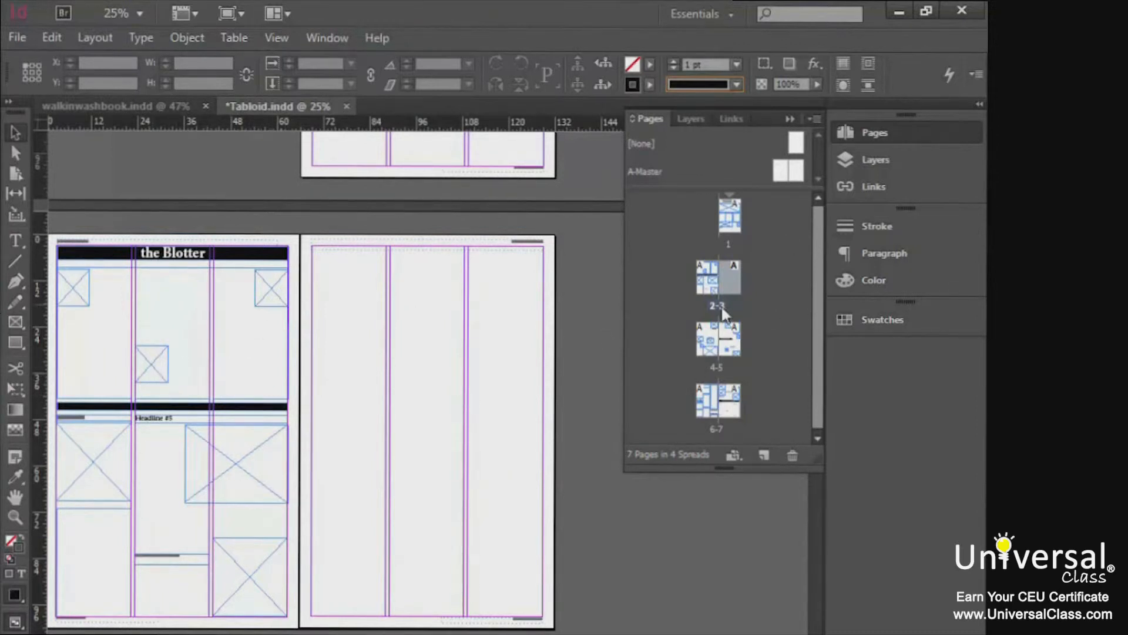
left_click(791, 456)
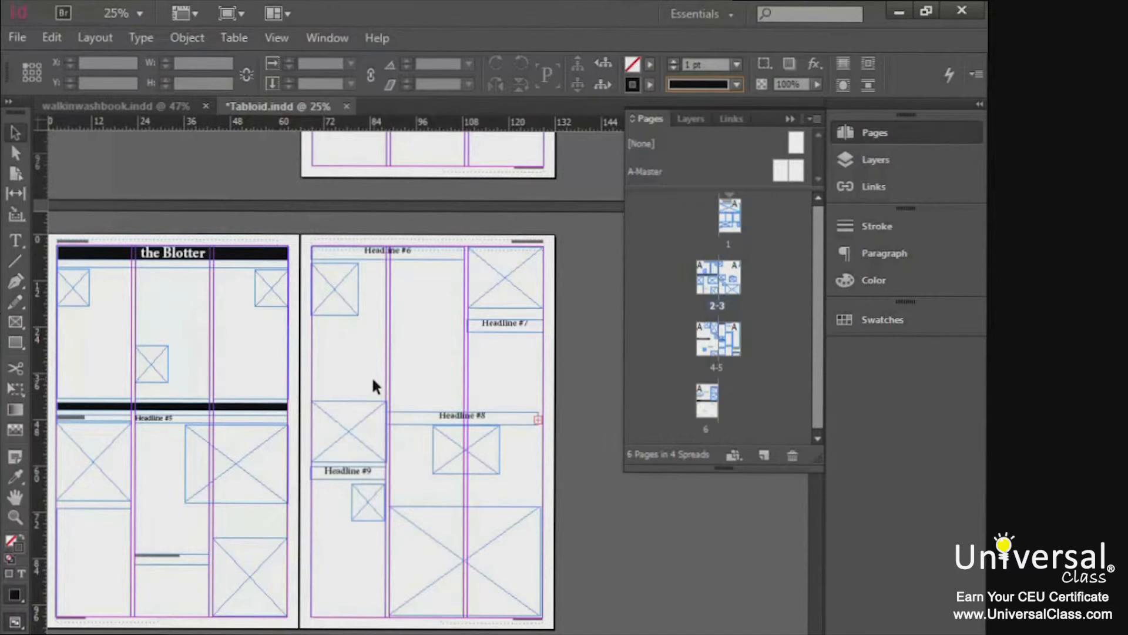
Step: Switch the Allow Document Pages to Shuffle option off and back on
left_click(816, 120)
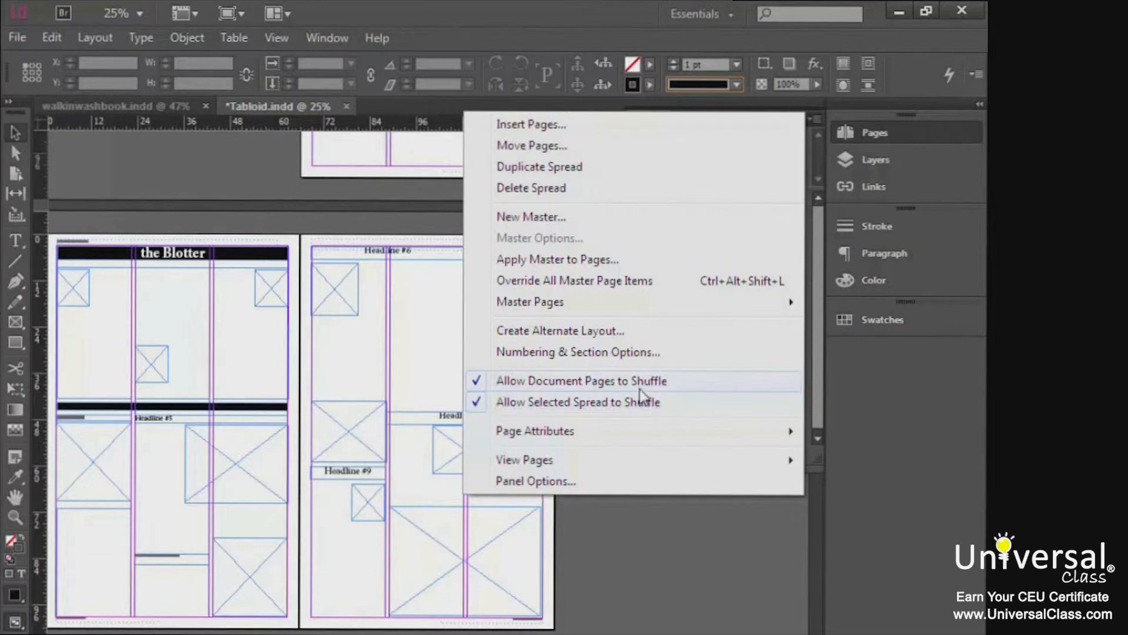
left_click(461, 380)
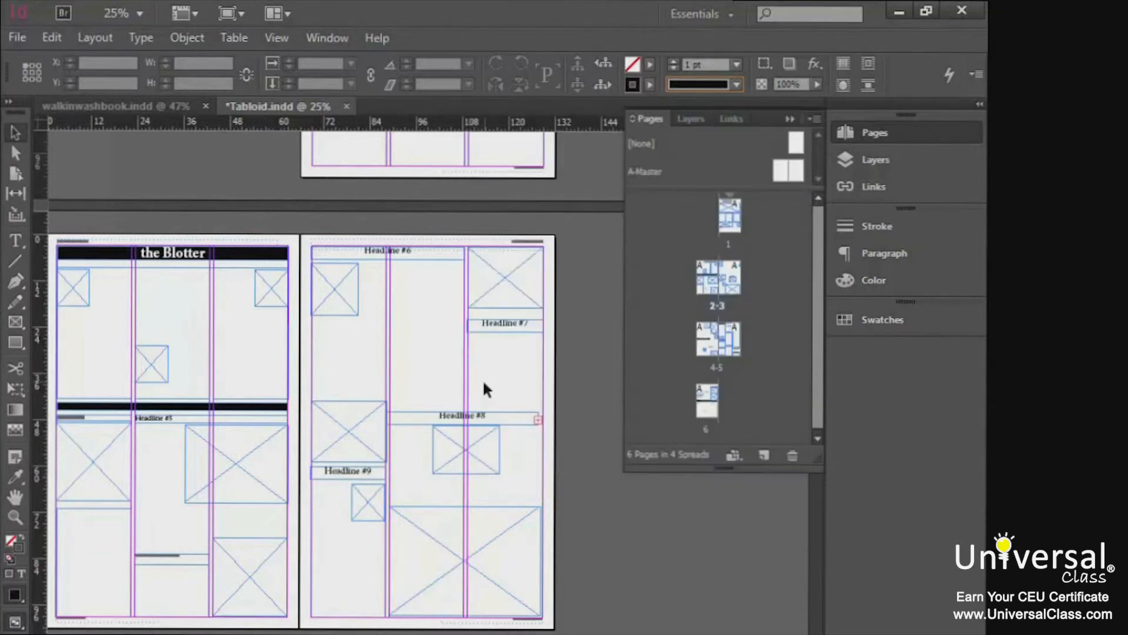
left_click(816, 118)
left_click(563, 380)
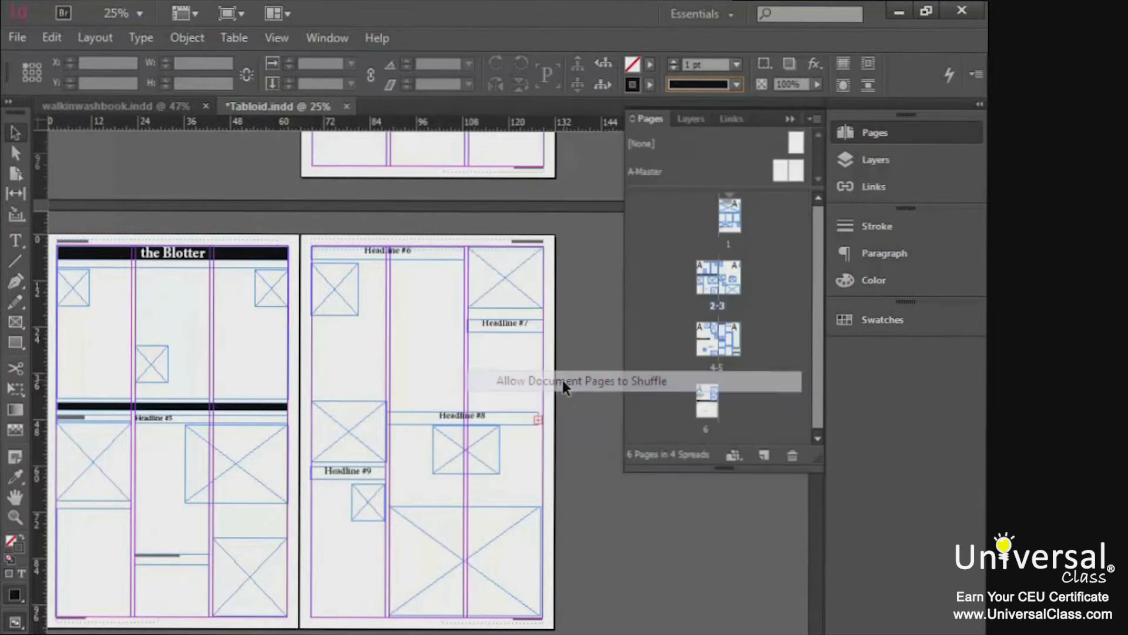
Step: Try to reposition page 2 directly among the page thumbnails
left_click(705, 284)
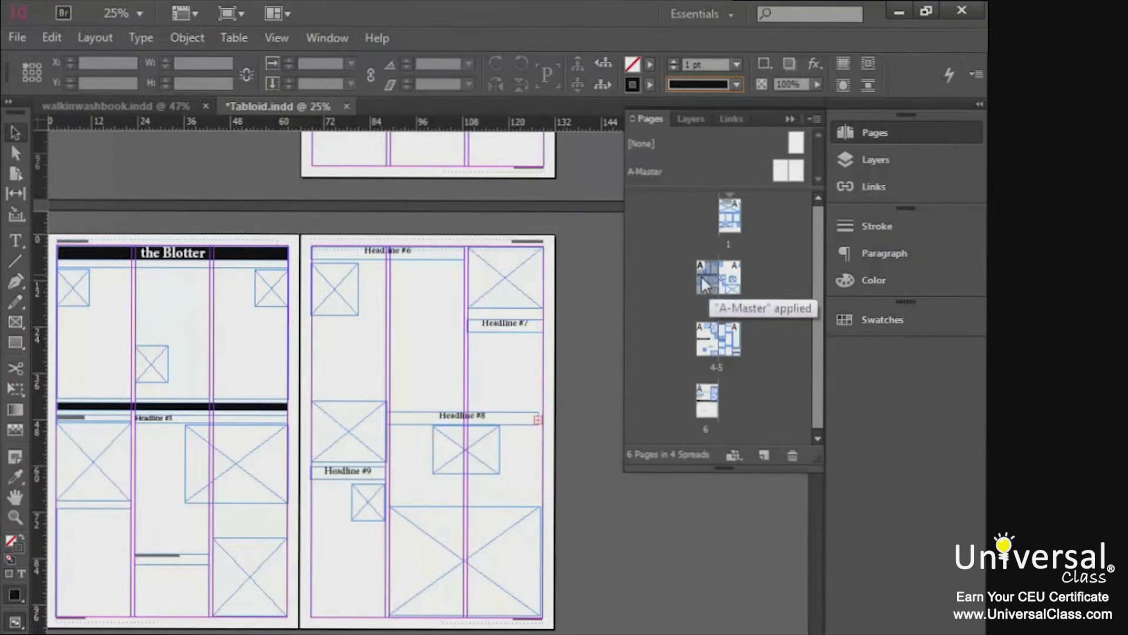
mouse_move(701, 274)
left_mouse_down()
mouse_move(682, 266)
mouse_move(723, 293)
mouse_move(702, 290)
left_mouse_up()
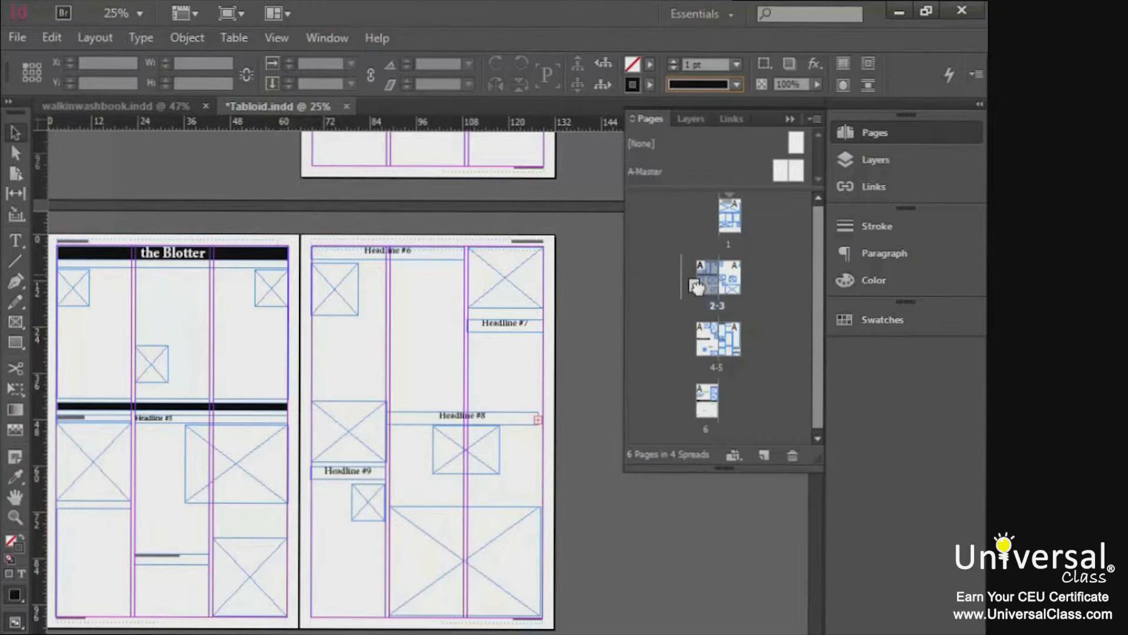
mouse_move(763, 333)
left_mouse_down()
mouse_move(751, 330)
mouse_move(768, 330)
mouse_move(748, 347)
mouse_move(753, 338)
left_mouse_up()
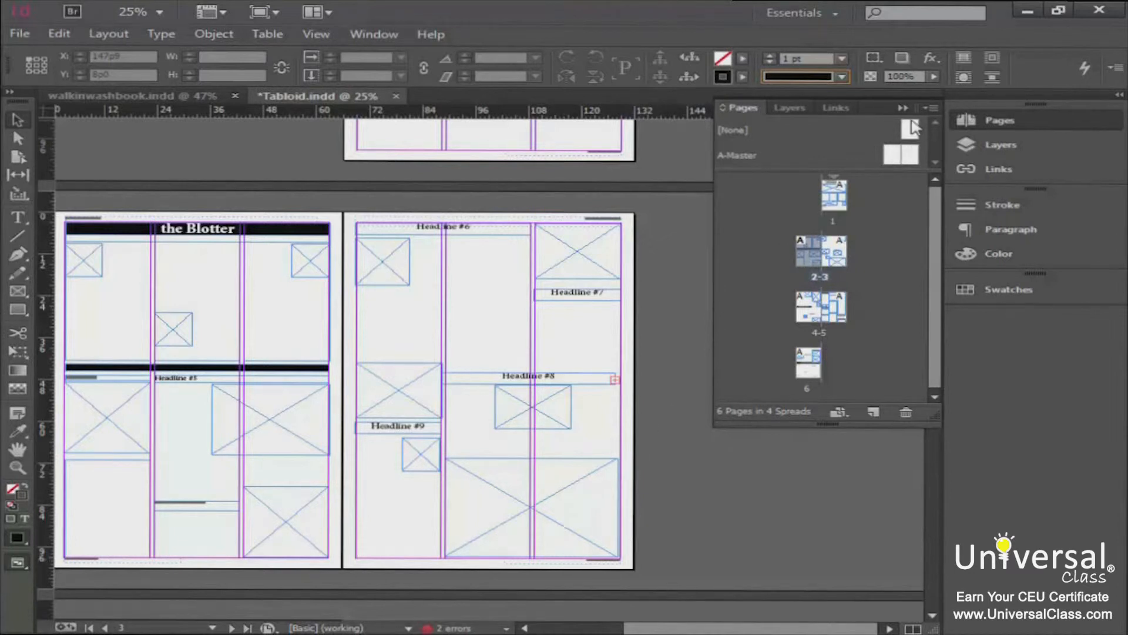
Step: Create a new one-page Tabloid master with prefix B, named Master and based on no other master
left_click(932, 106)
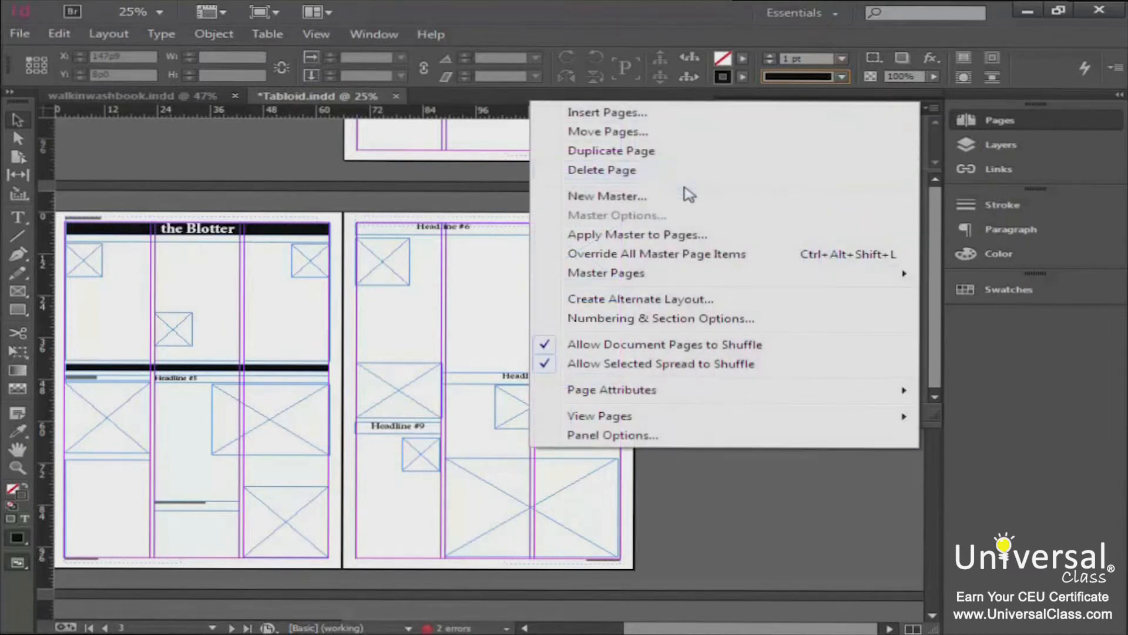
left_click(611, 197)
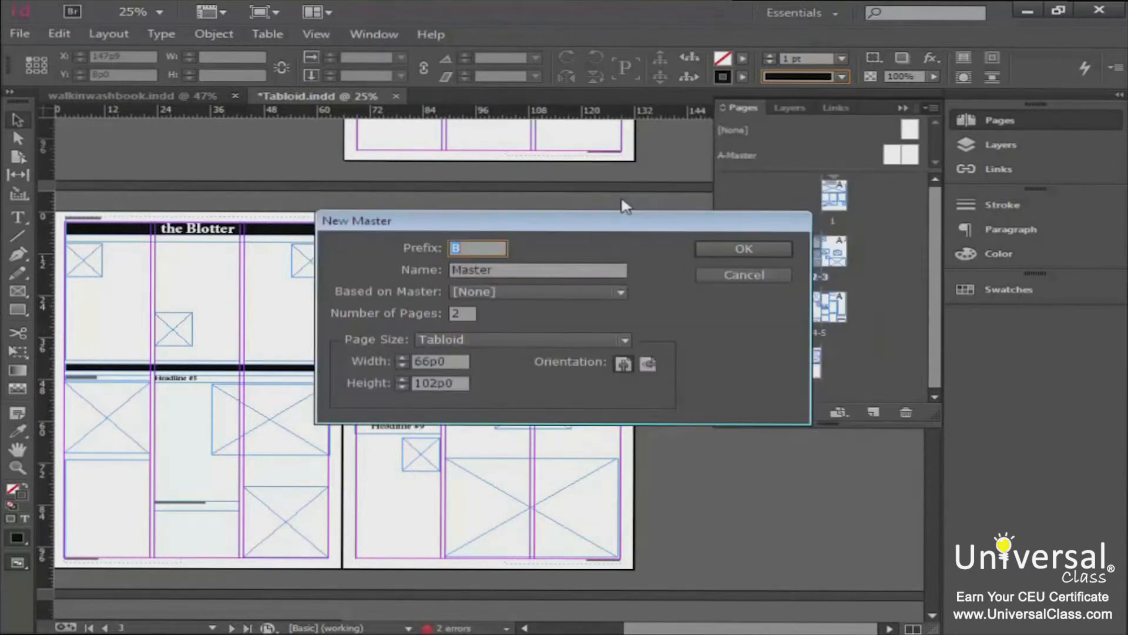
left_click_drag(523, 224, 390, 199)
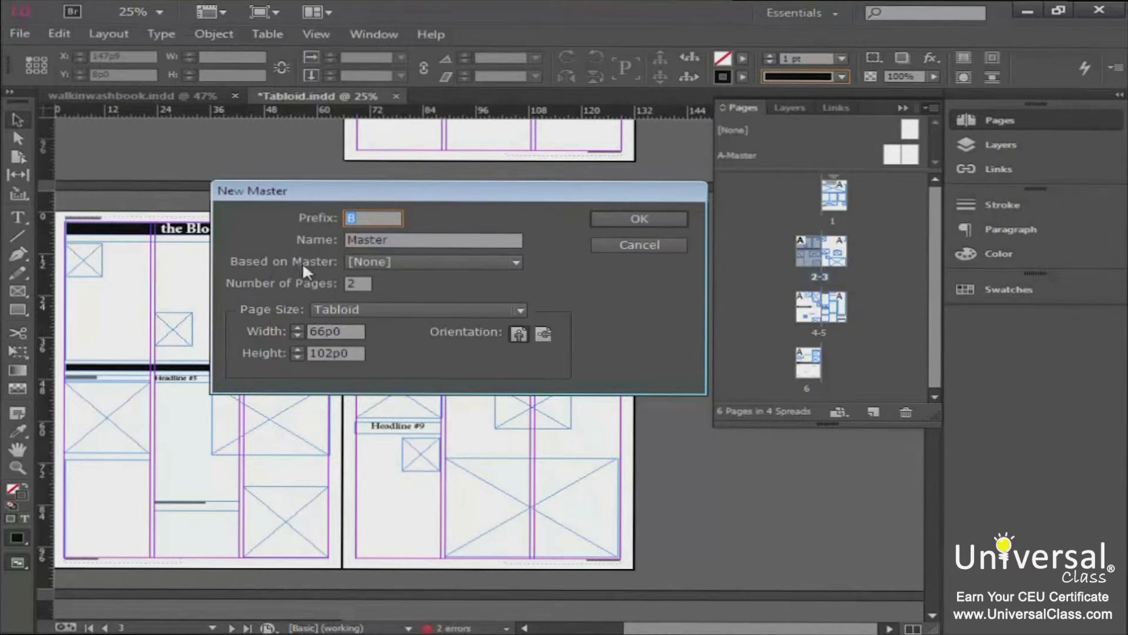
left_click(397, 262)
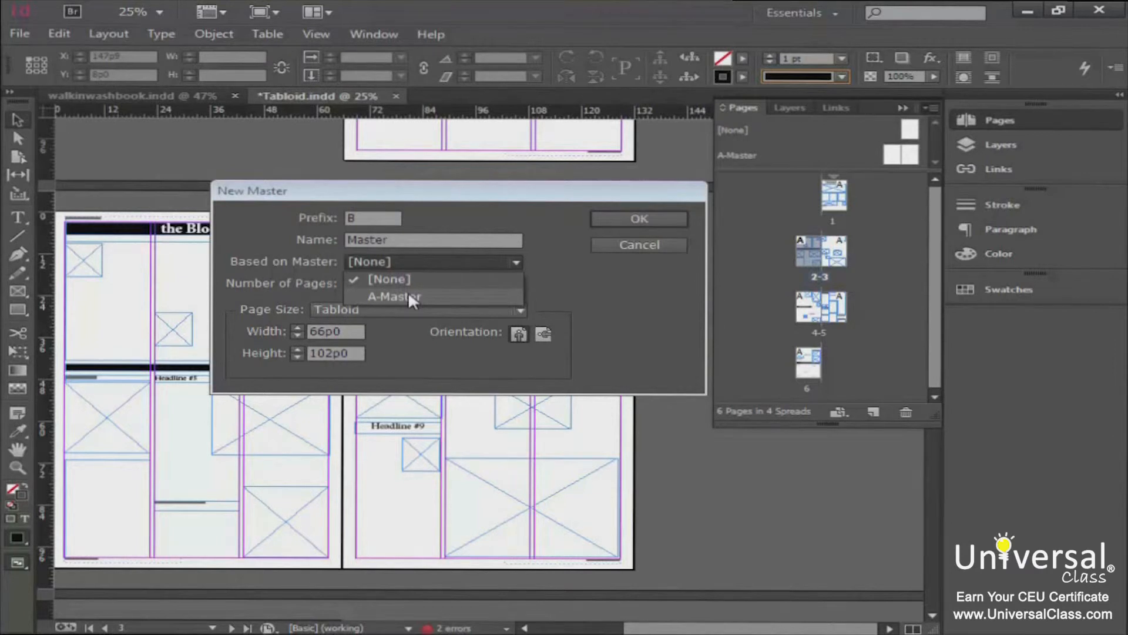
left_click(294, 265)
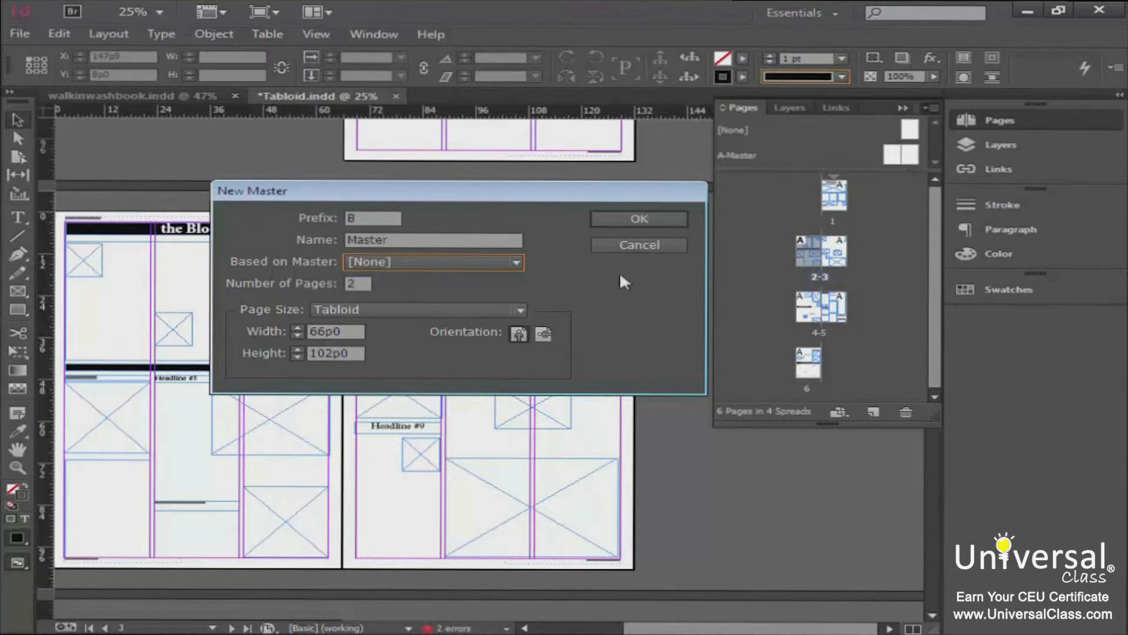
double_click(356, 285)
type("1")
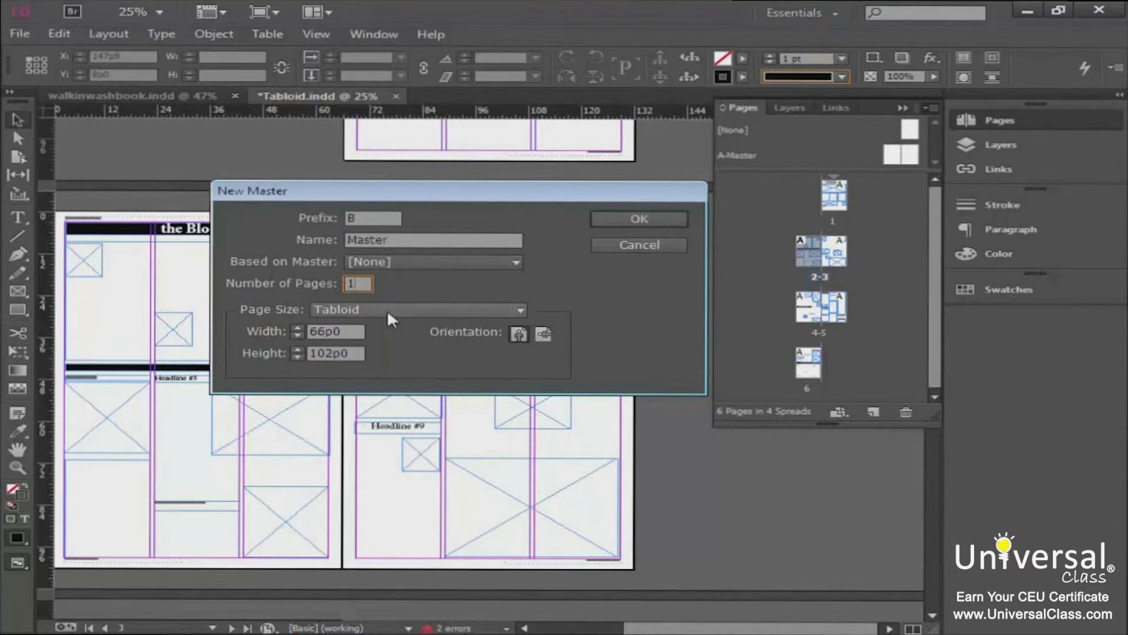
left_click(647, 214)
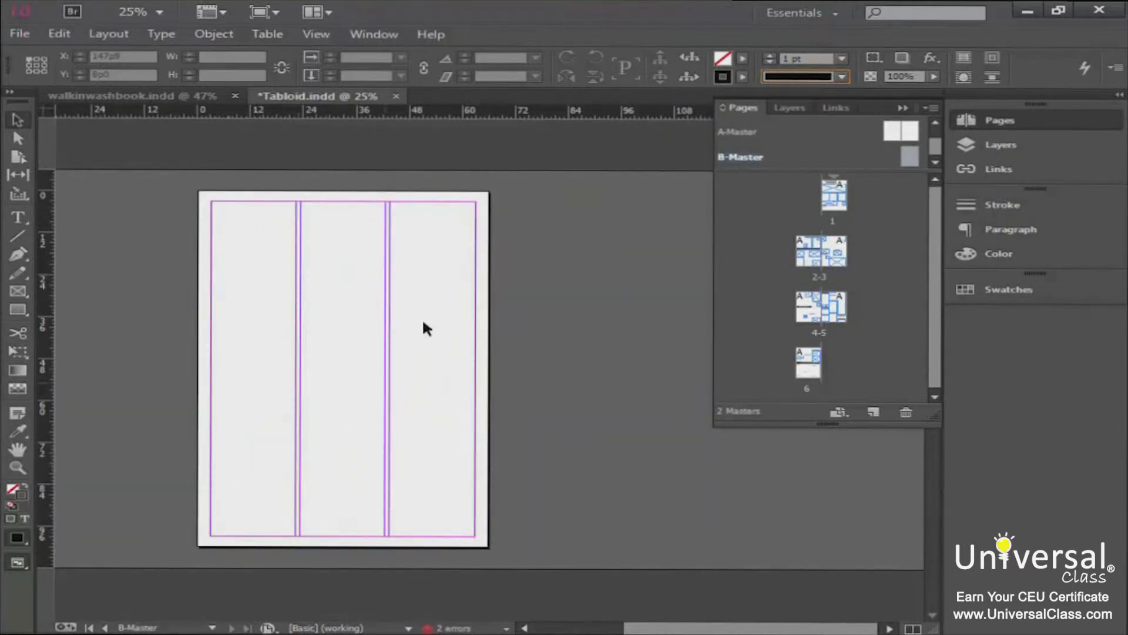
Step: Add a text frame reading "A wolf" across the top of the B-Master page
left_click(20, 216)
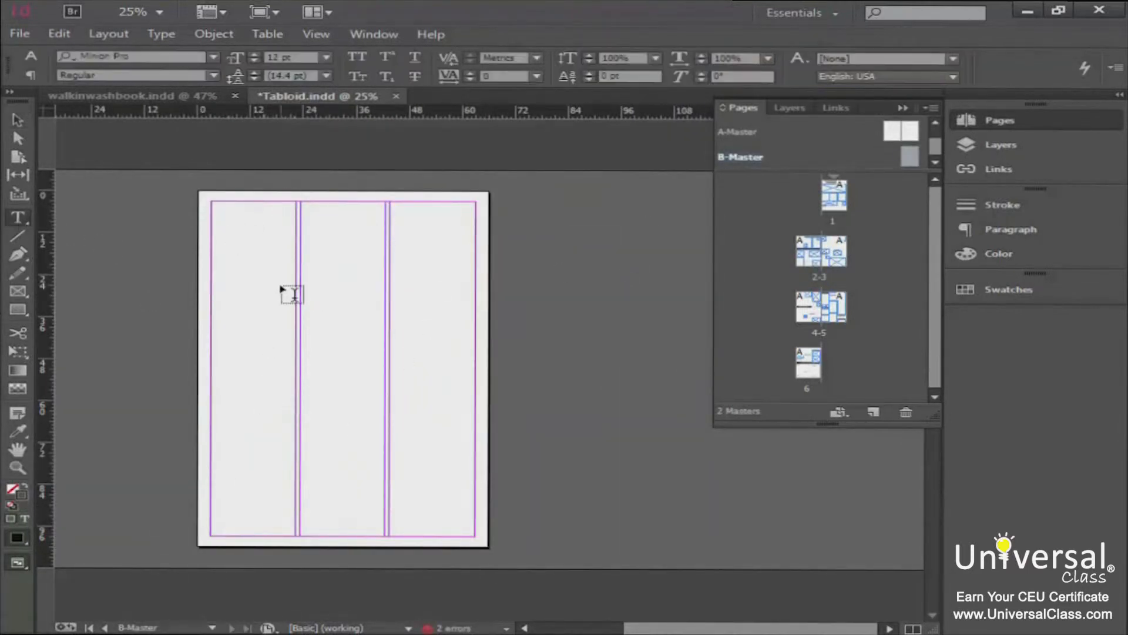
left_click_drag(221, 235, 473, 370)
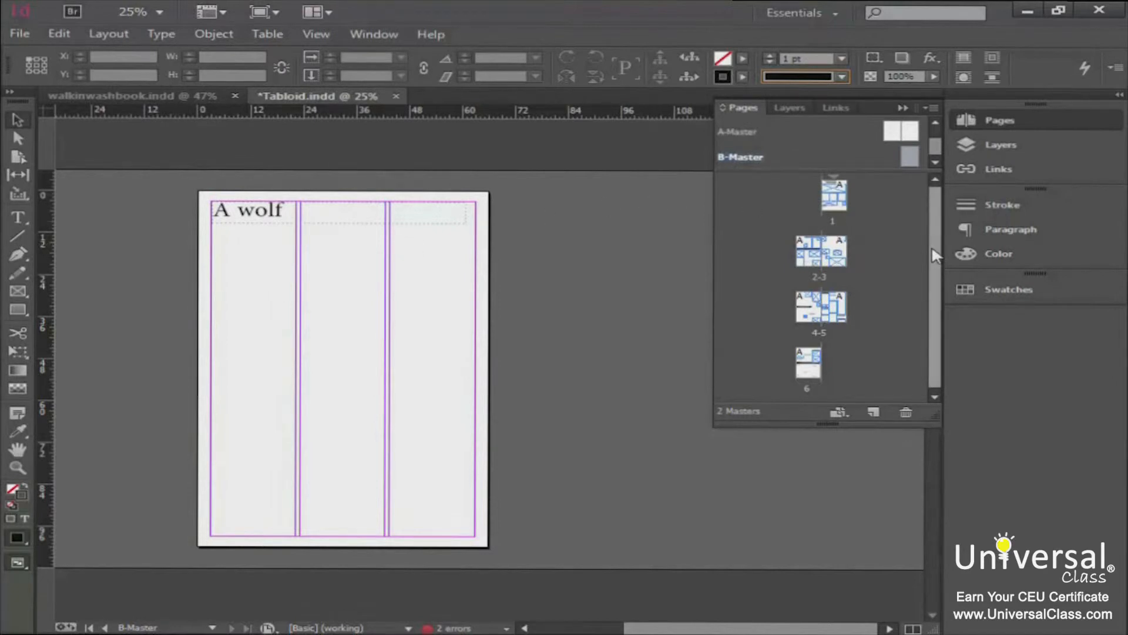
Step: Apply B-Master to page 6 and open that page in the layout
left_click_drag(933, 246, 933, 251)
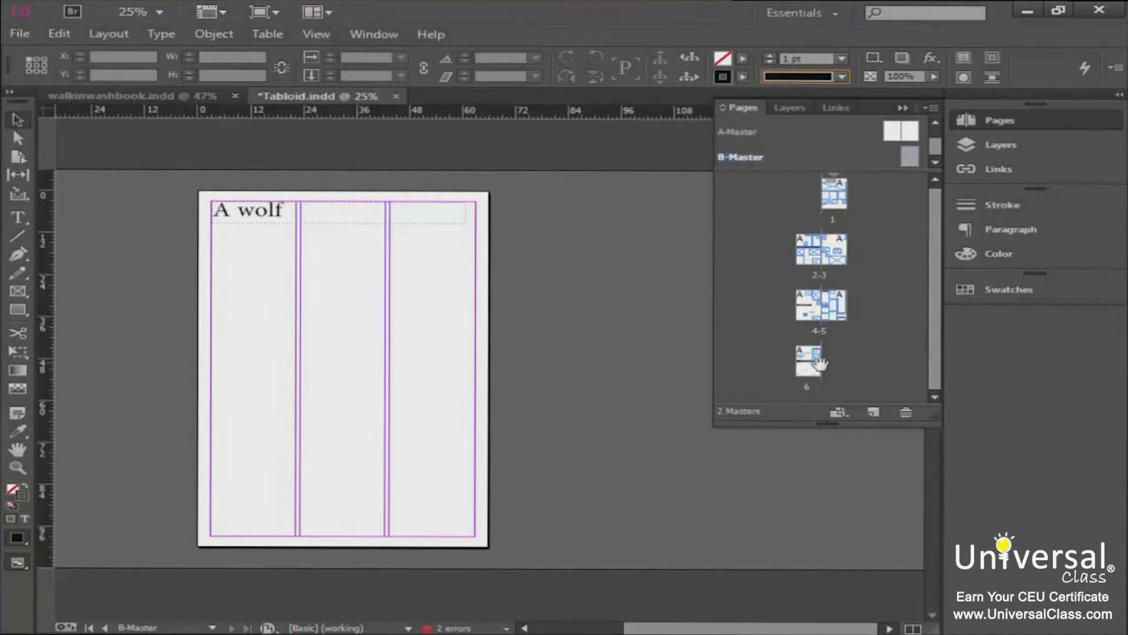
left_click(807, 368)
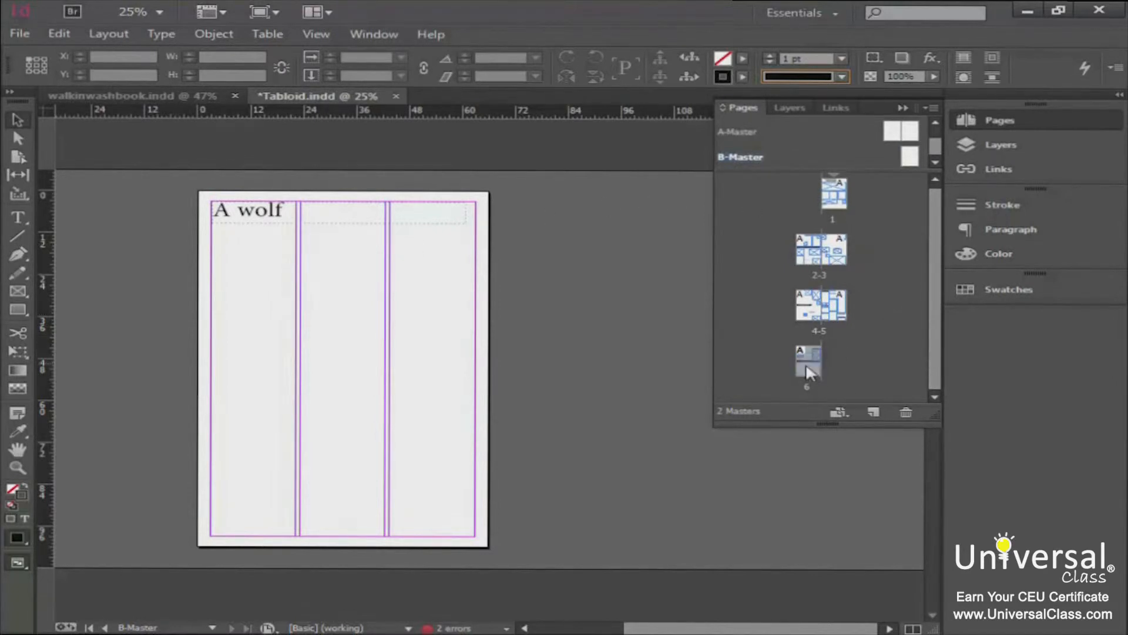
left_click(912, 158)
left_click_drag(911, 160, 872, 299)
left_click_drag(872, 300, 817, 370)
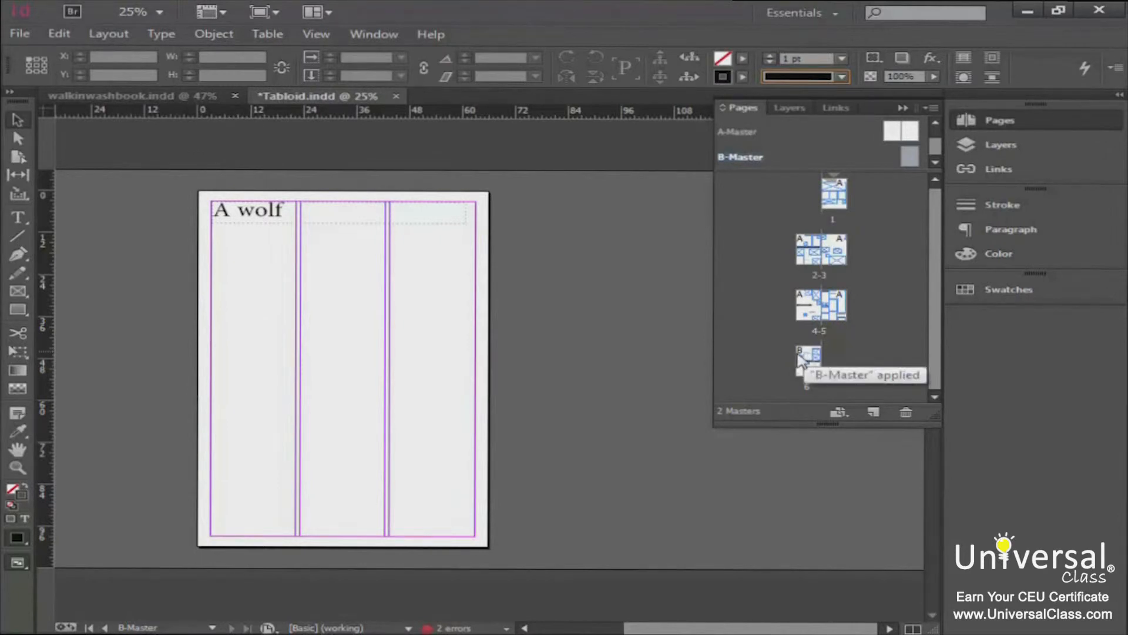
double_click(807, 362)
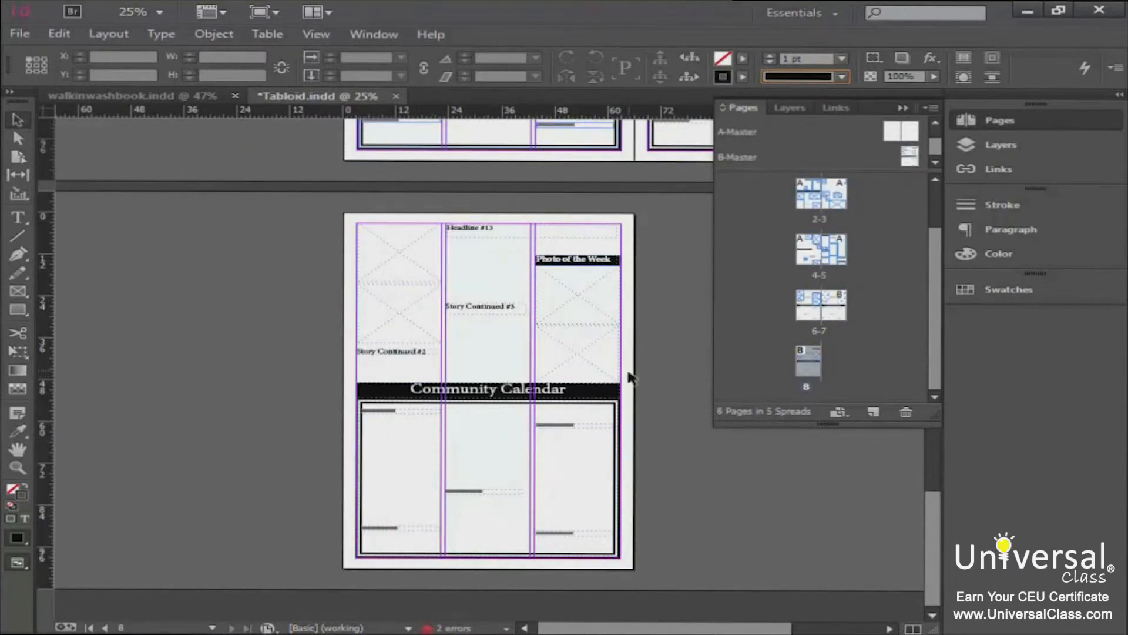
Step: Change page 8's size to Legal, review how its content fits, and undo the size change
left_click(838, 413)
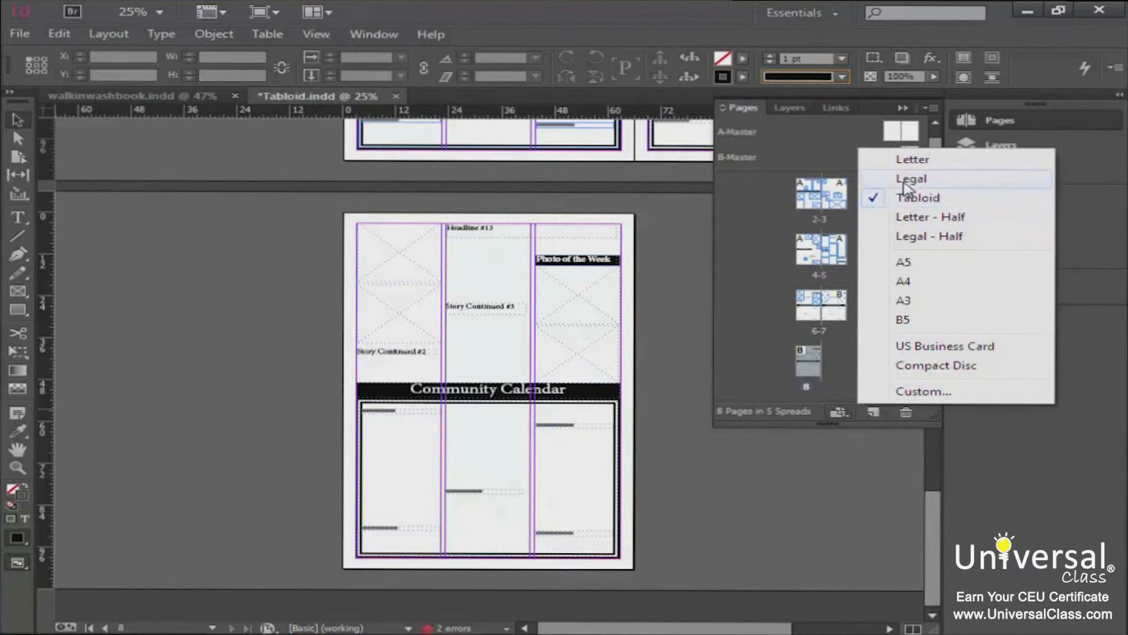
left_click(903, 179)
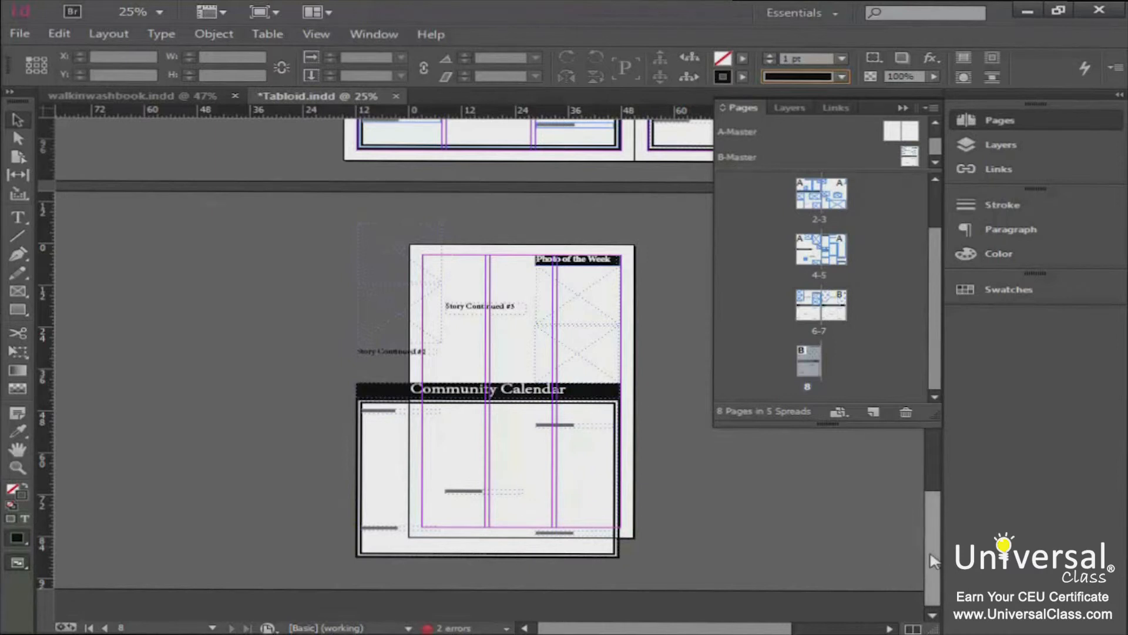
left_click_drag(932, 557, 932, 538)
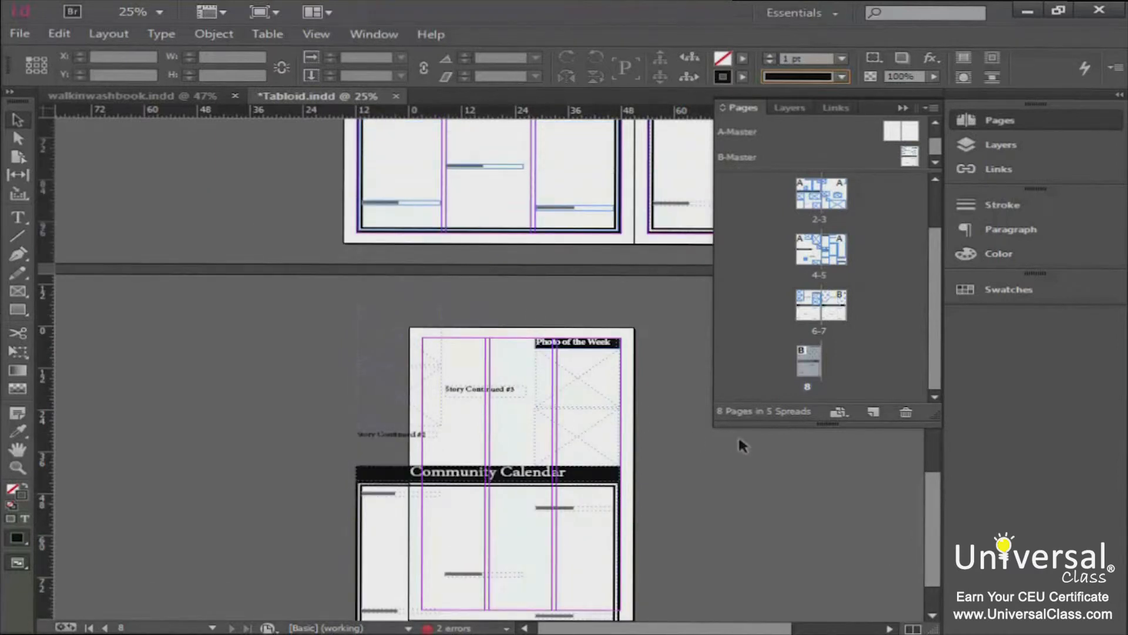
key("ctrl+z")
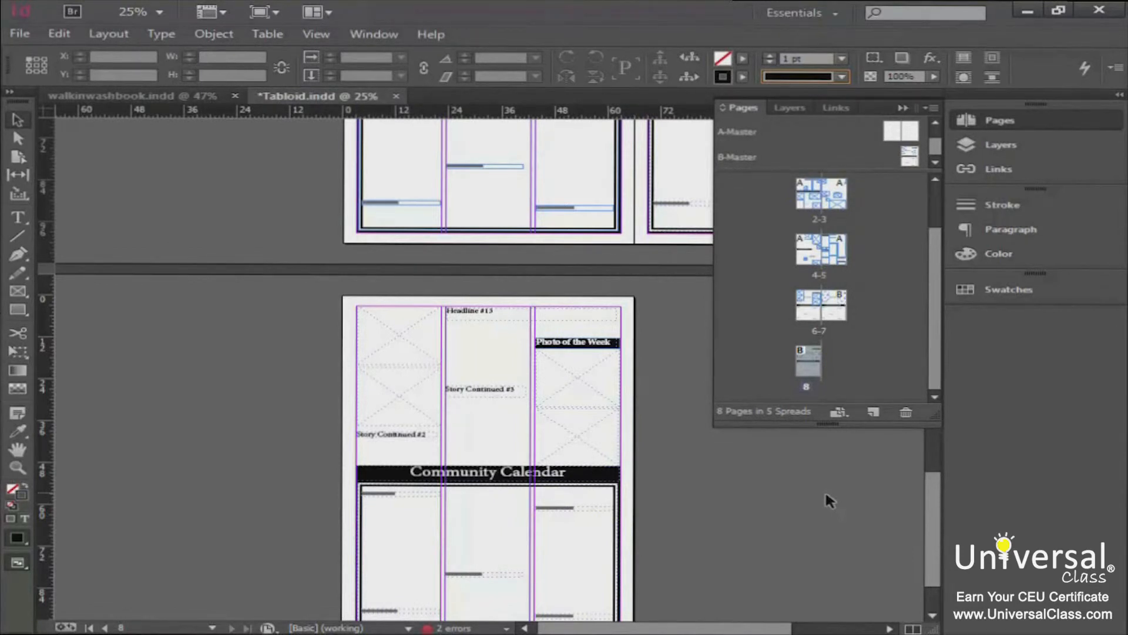
Step: Show the Liquid Layout settings and dock their group below Swatches, with Liquid Layout open for use
left_click(388, 32)
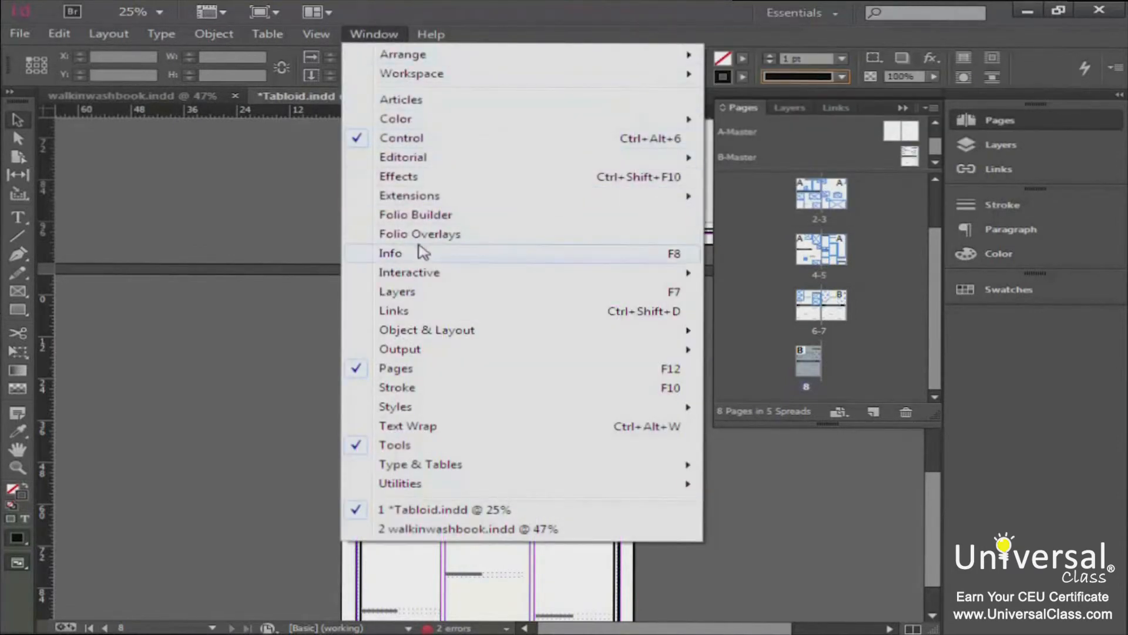
mouse_move(429, 272)
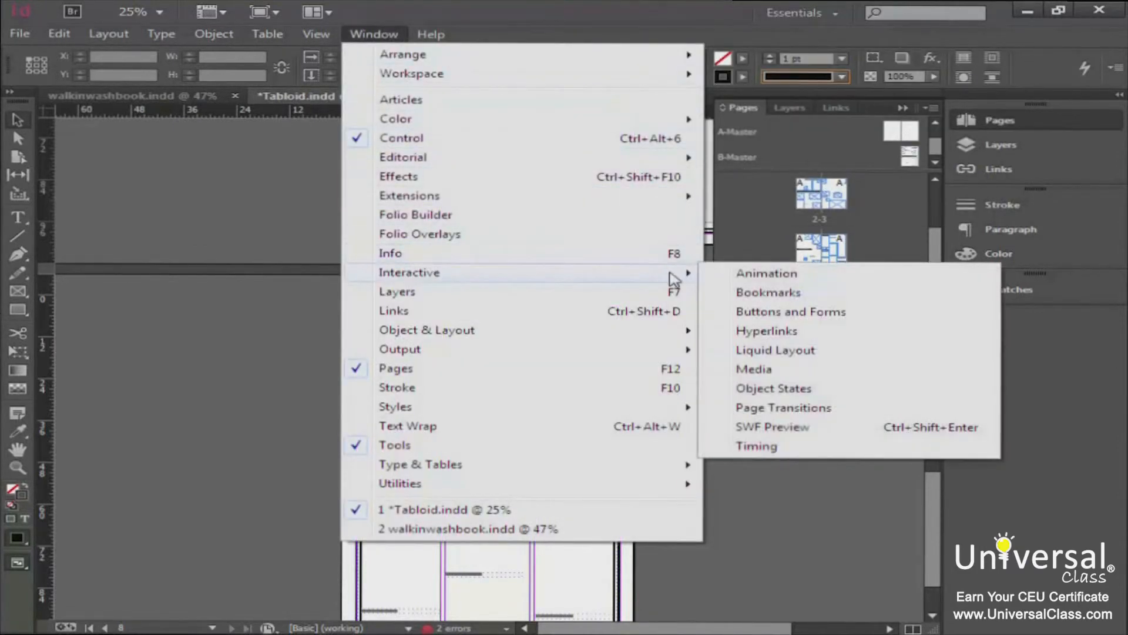
left_click(774, 351)
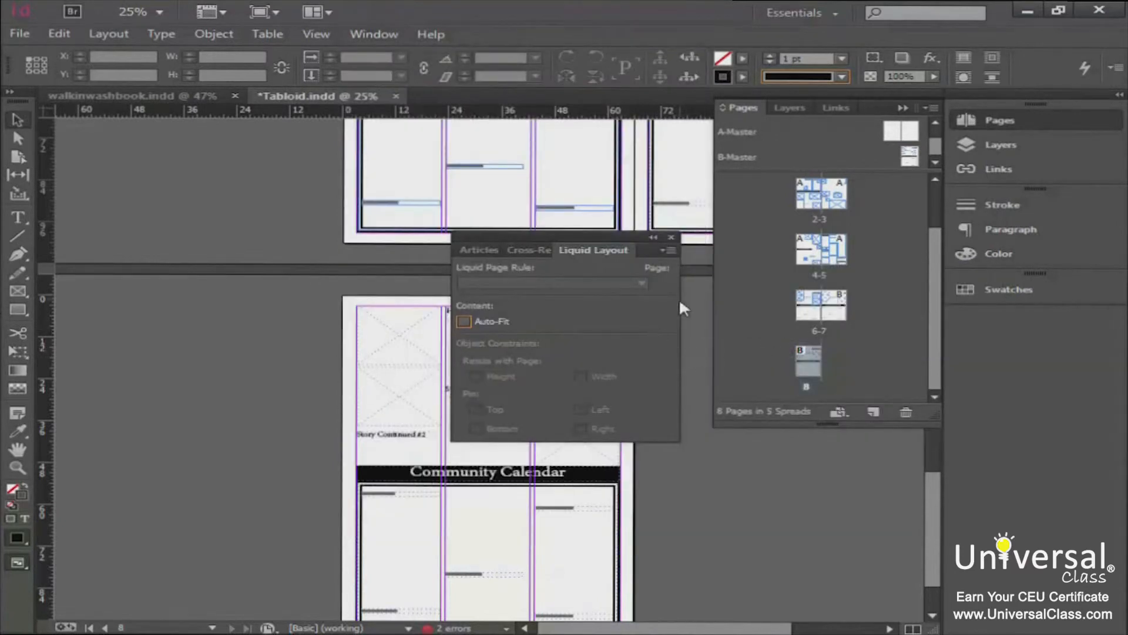
left_click_drag(533, 233, 1036, 311)
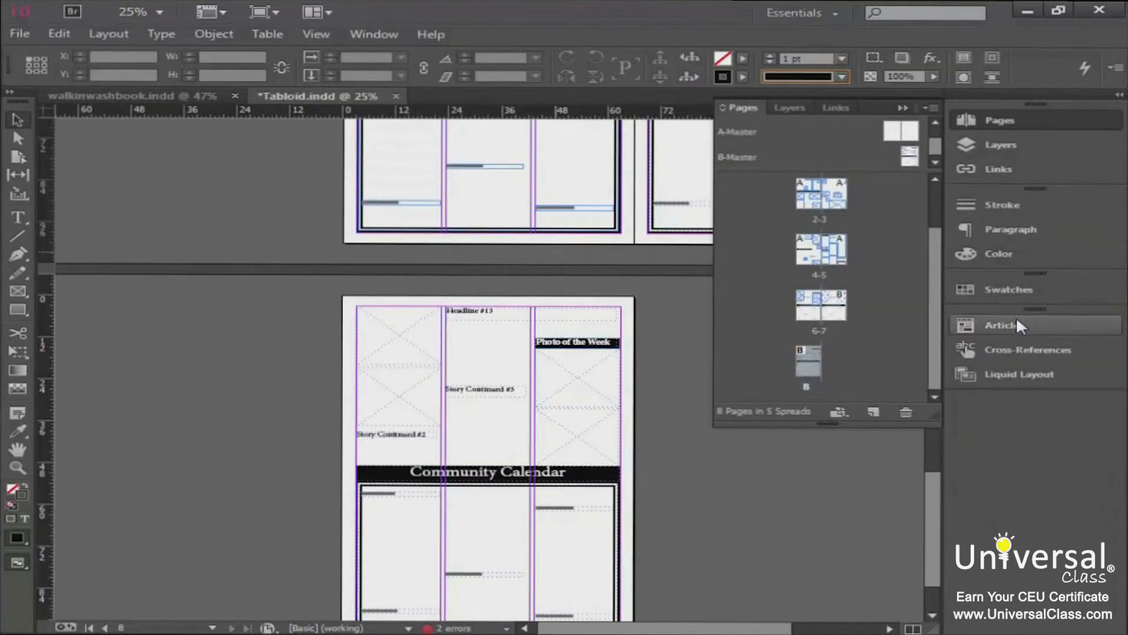
left_click(1016, 372)
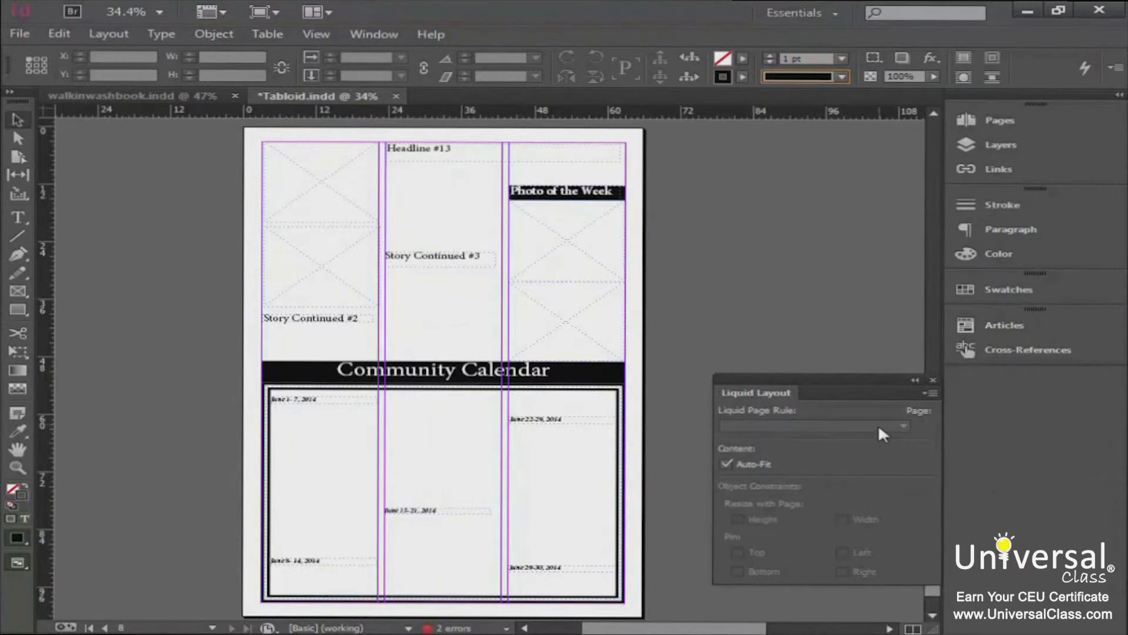
Step: Select page 8 with the Page tool, set its Liquid Page Rule to Scale, and preview shrinking the page
left_click(18, 158)
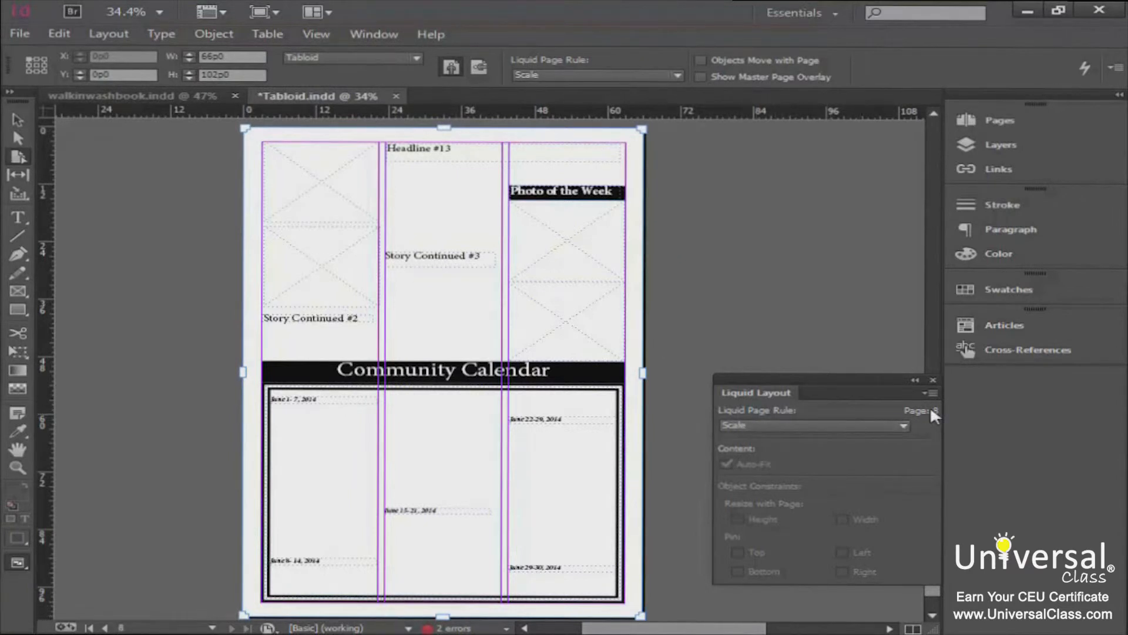
left_click(749, 422)
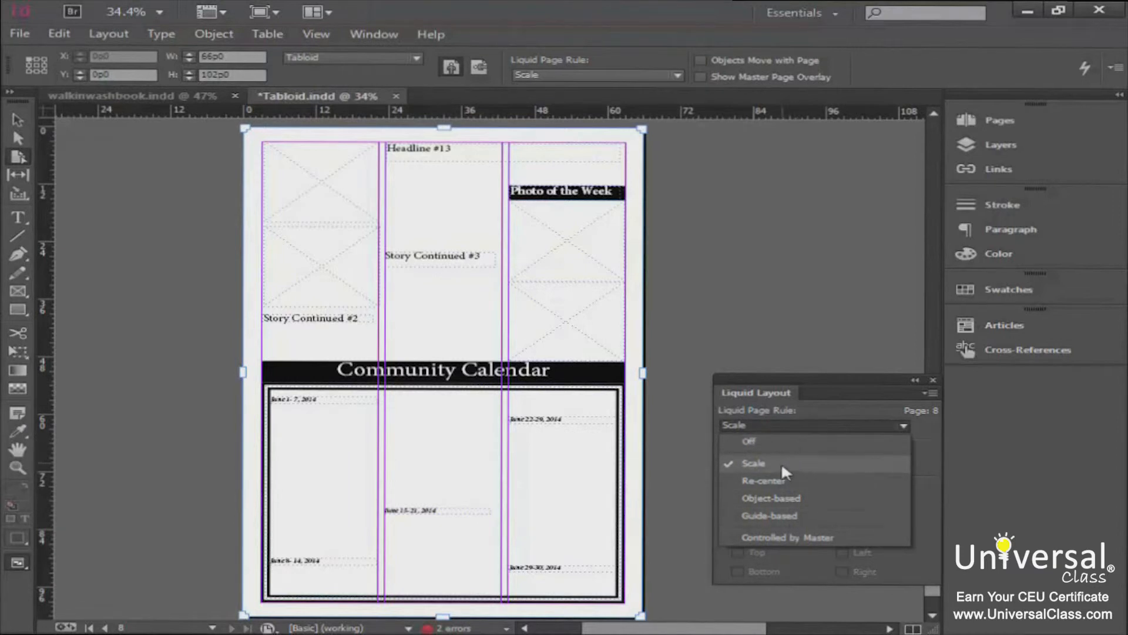
left_click(755, 463)
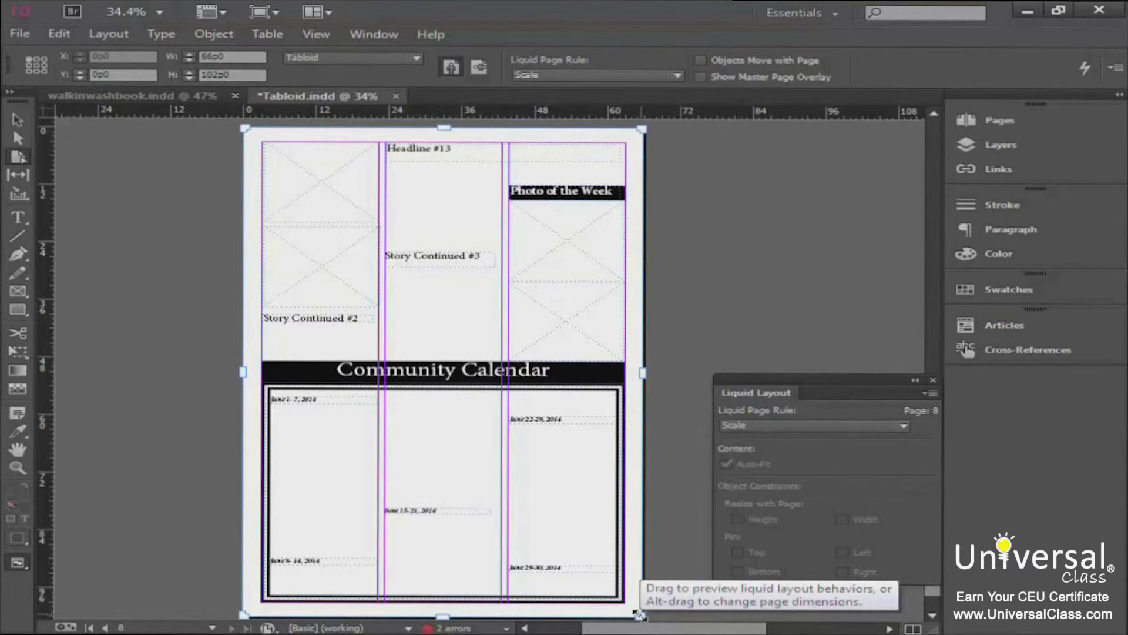
left_click_drag(639, 614, 536, 466)
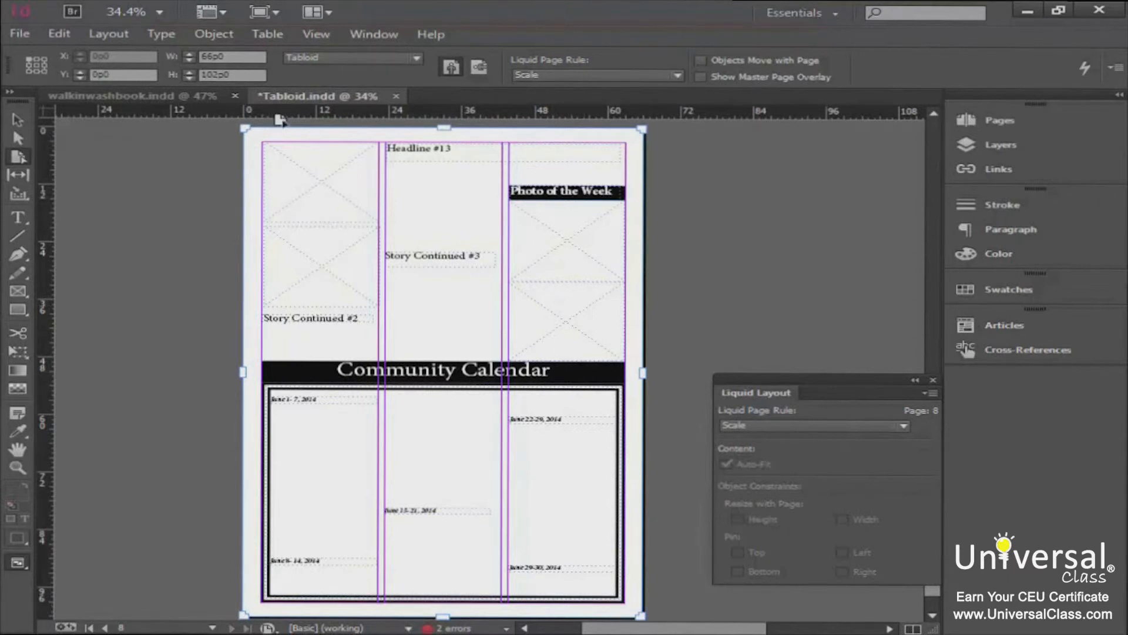
Step: Try page 8 at Letter size in landscape and portrait orientation, and return it to Tabloid size
left_click(327, 61)
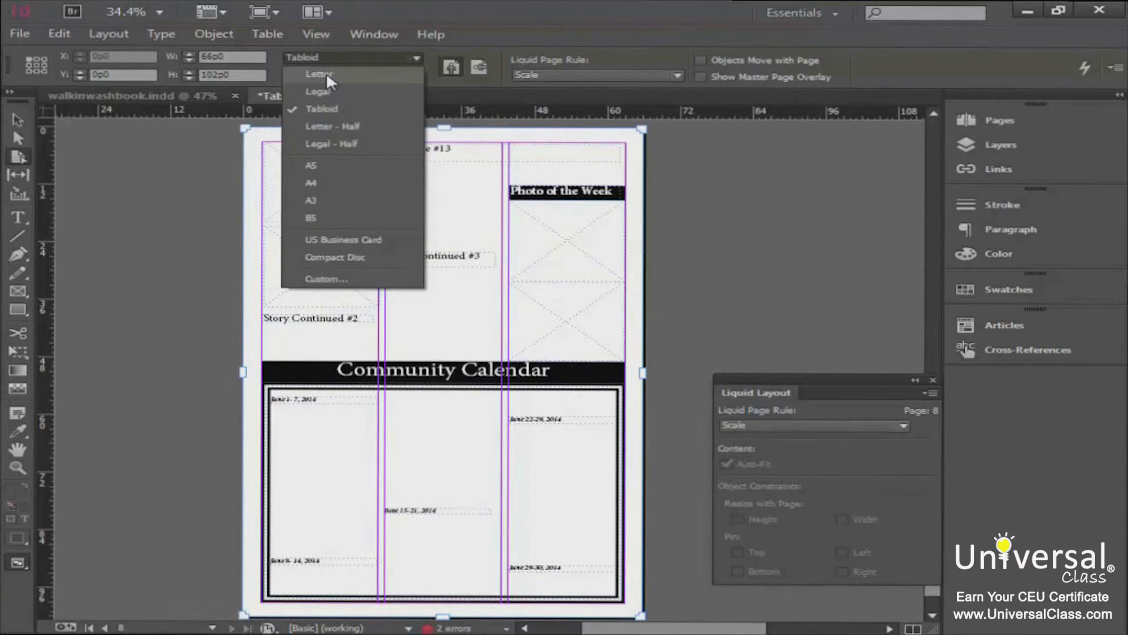
left_click(320, 74)
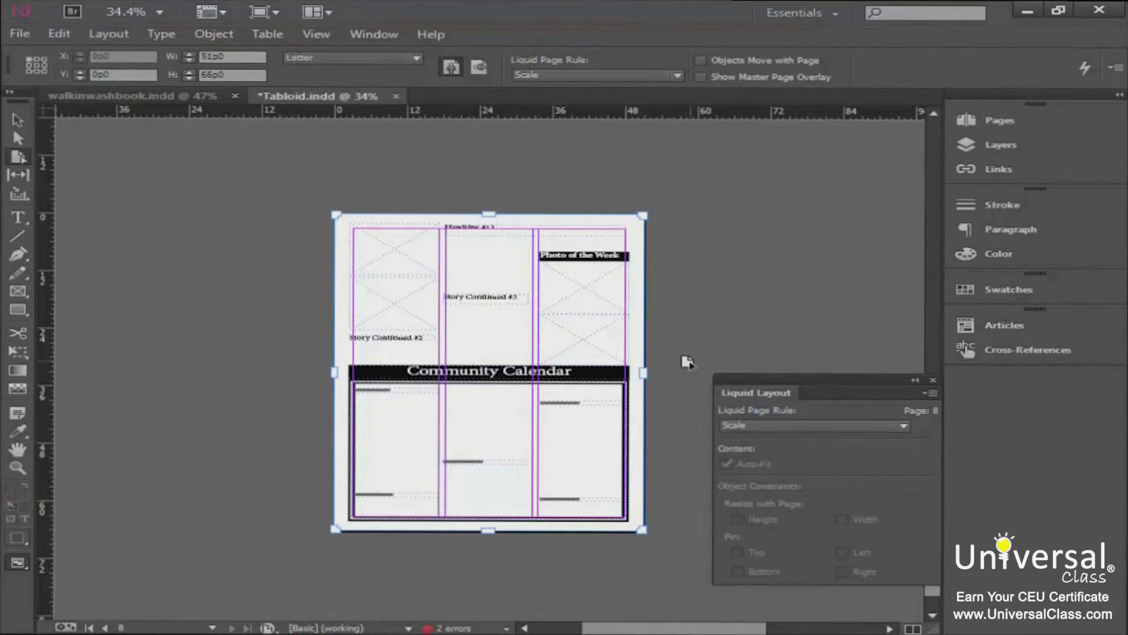
left_click(480, 68)
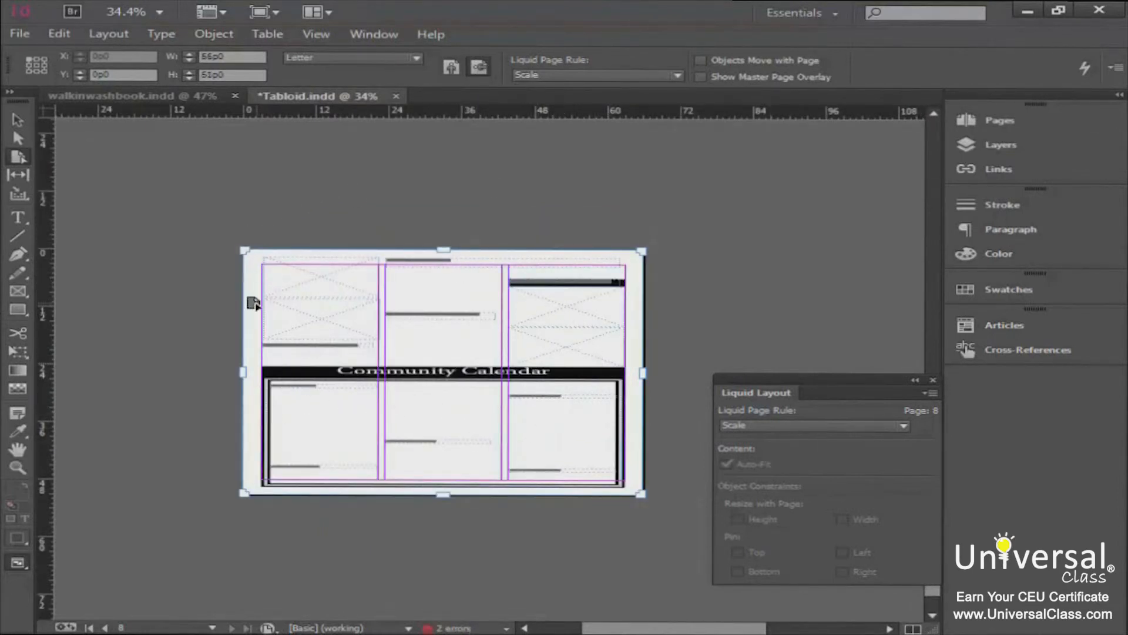
left_click(451, 67)
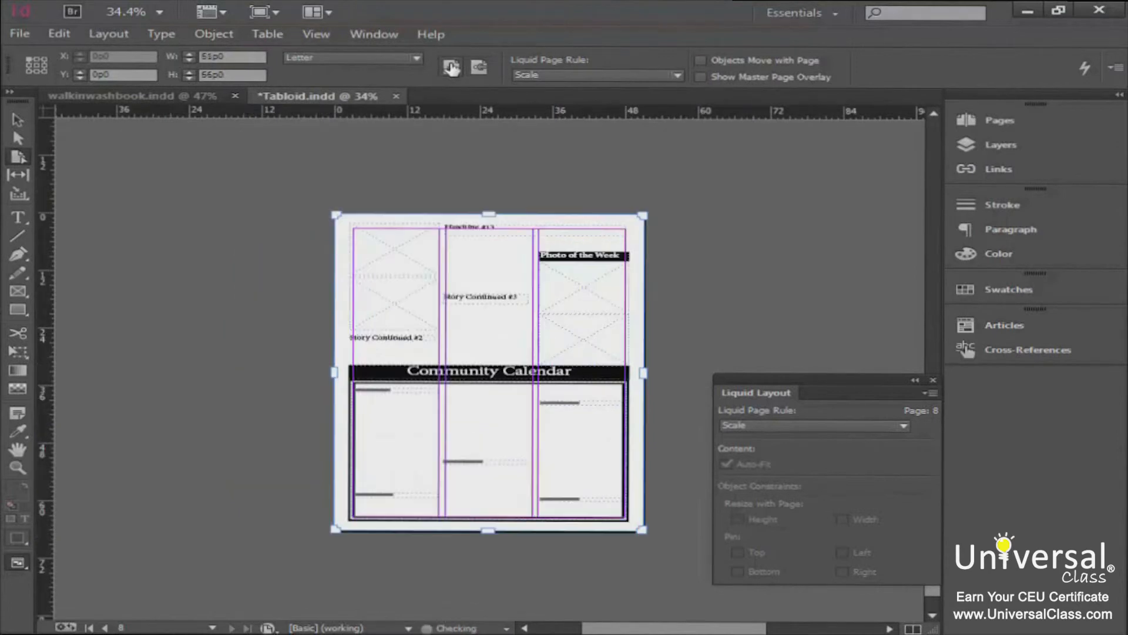
left_click(380, 58)
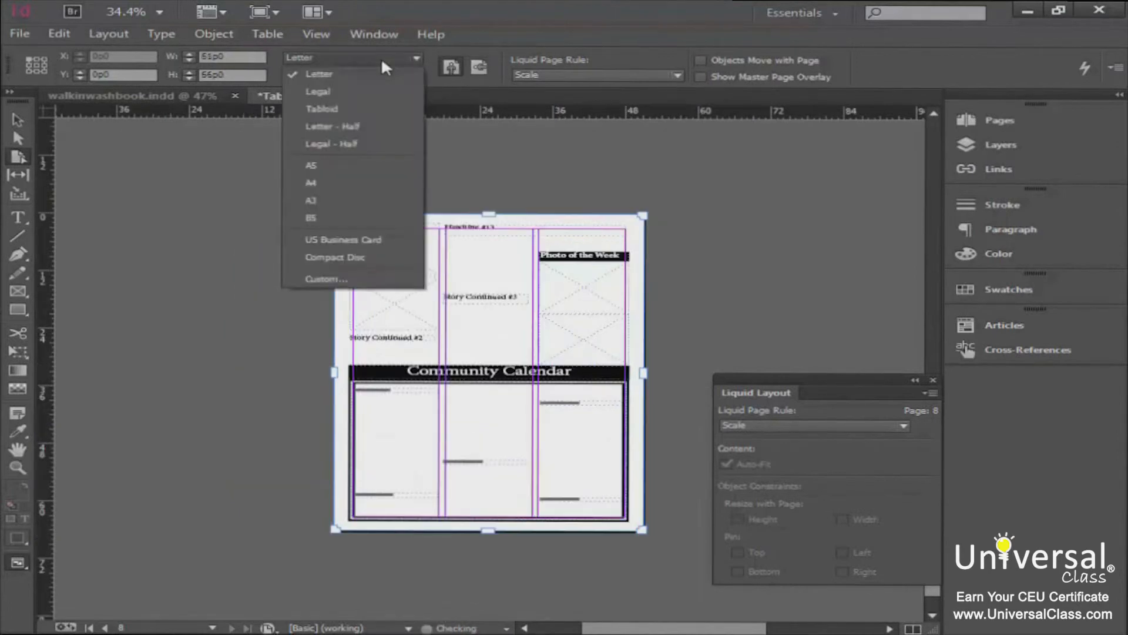
left_click(381, 108)
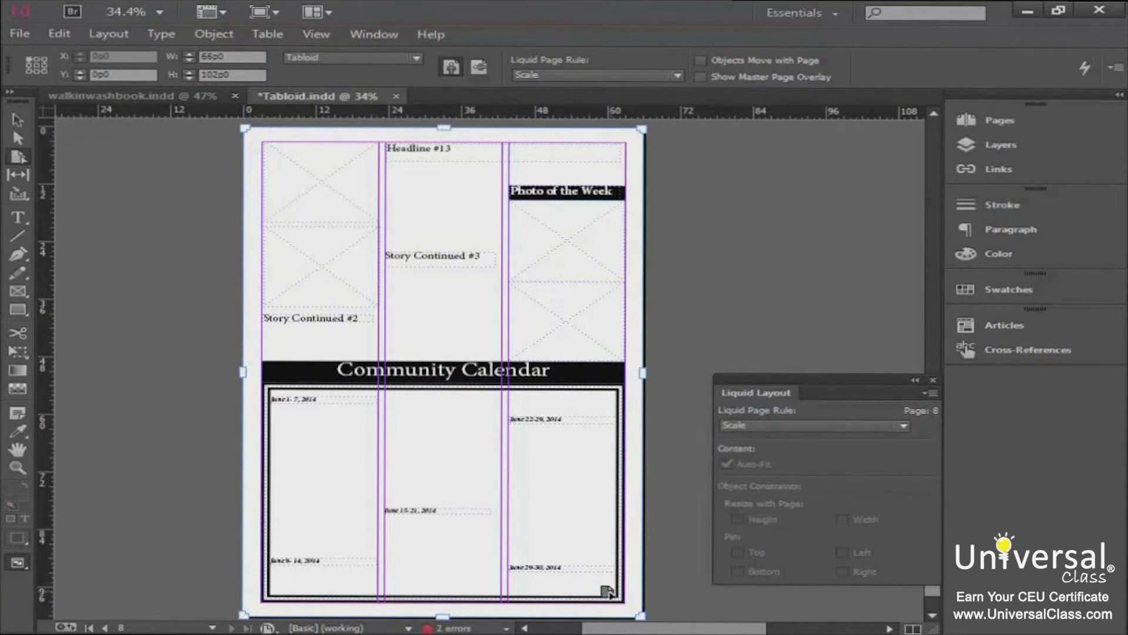
key("v")
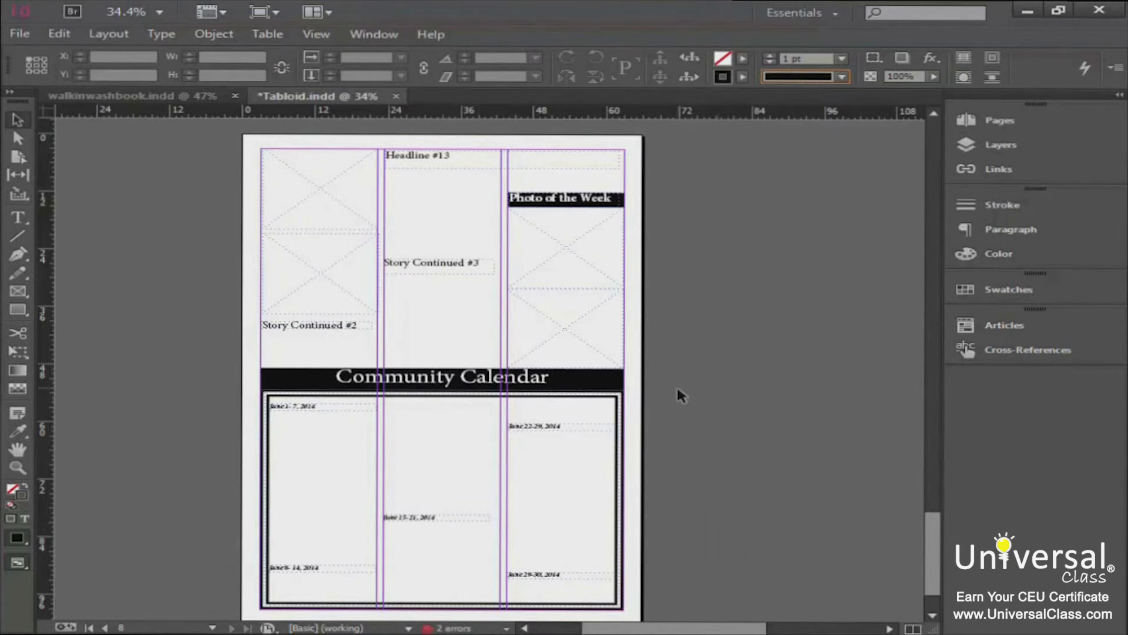
Step: Create an alternate layout from the Tabloid H pages at A5 size, using the Re-center liquid page rule
left_click(1007, 124)
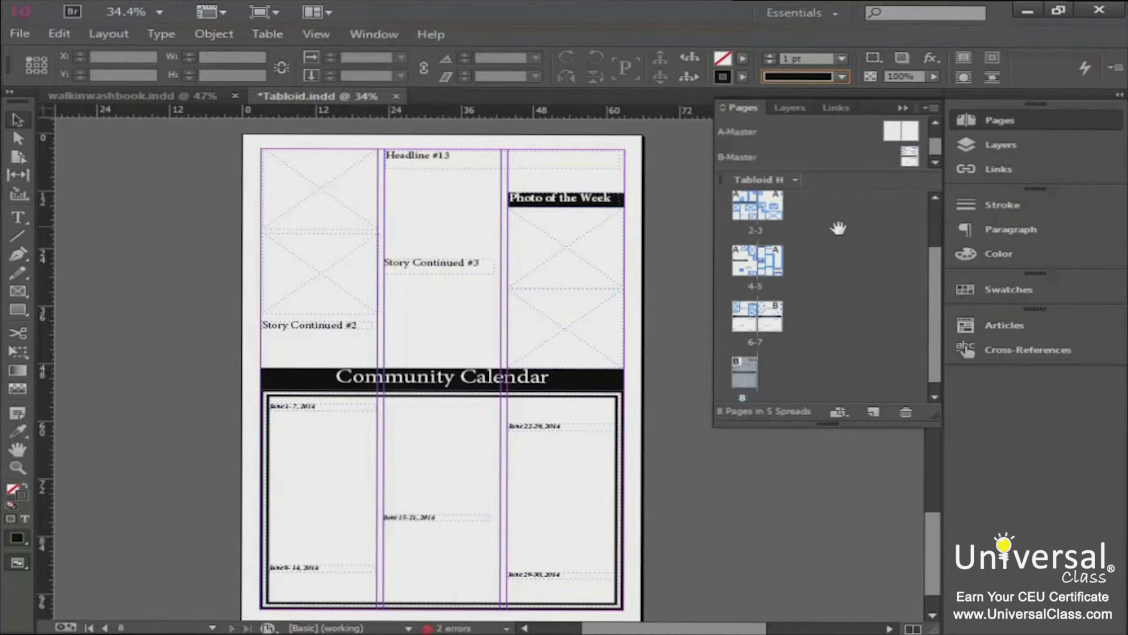
left_click(795, 180)
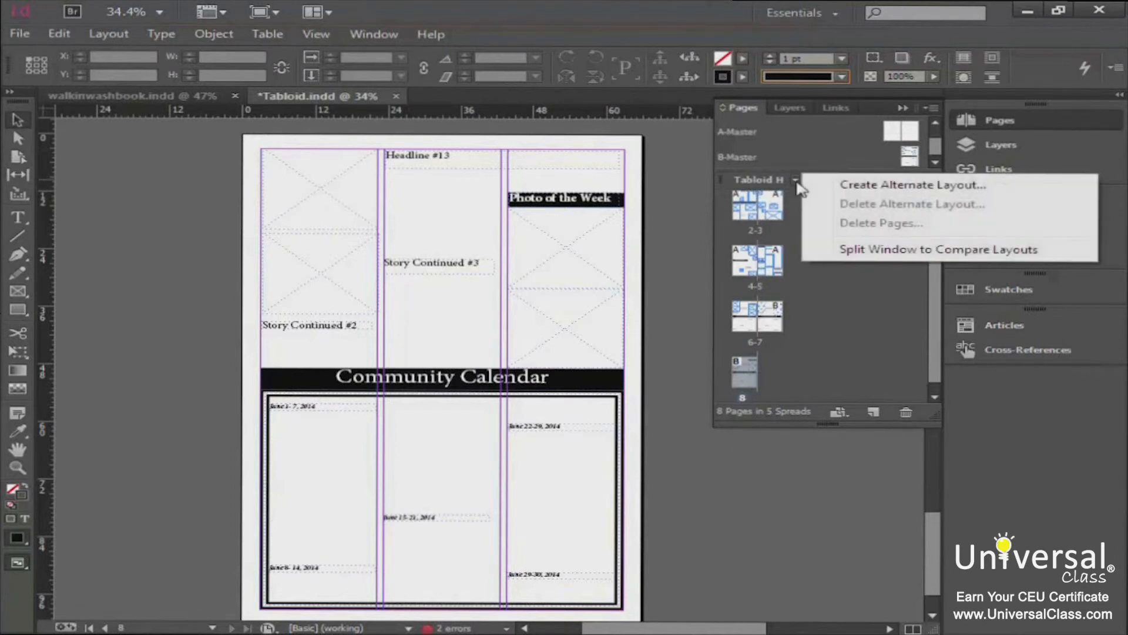
left_click(874, 186)
left_click_drag(151, 142, 134, 118)
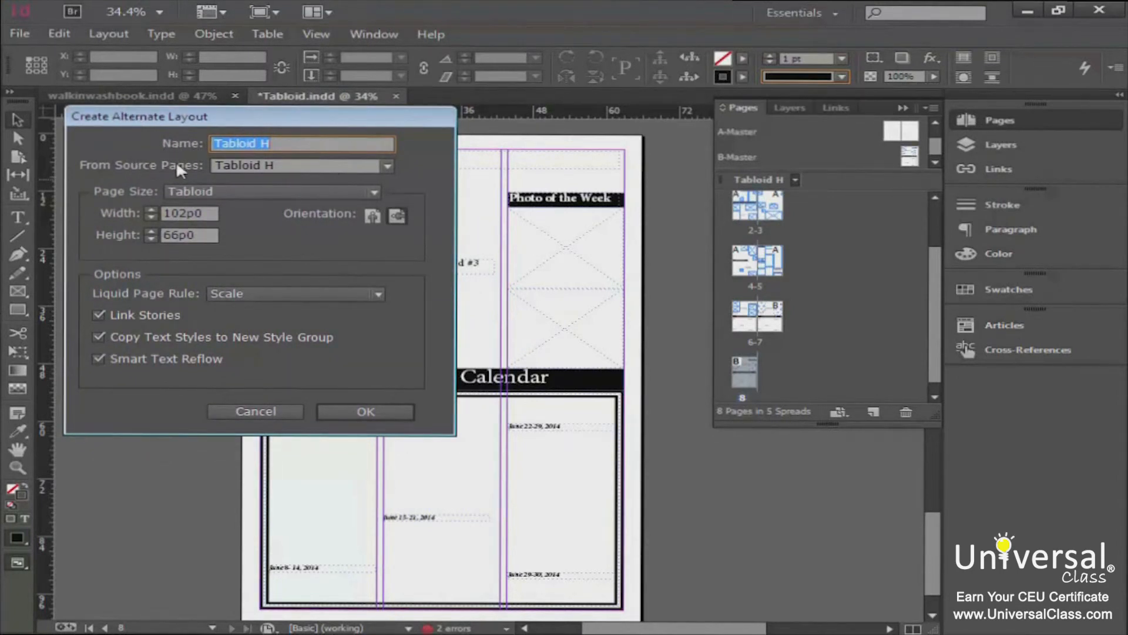
left_click(245, 162)
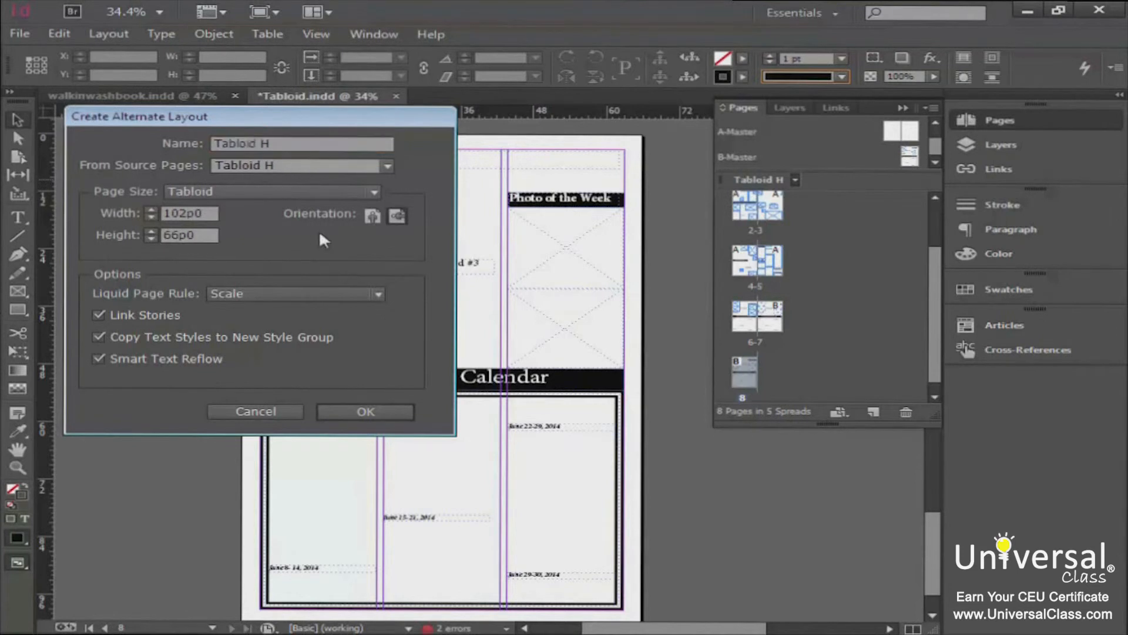
left_click(254, 192)
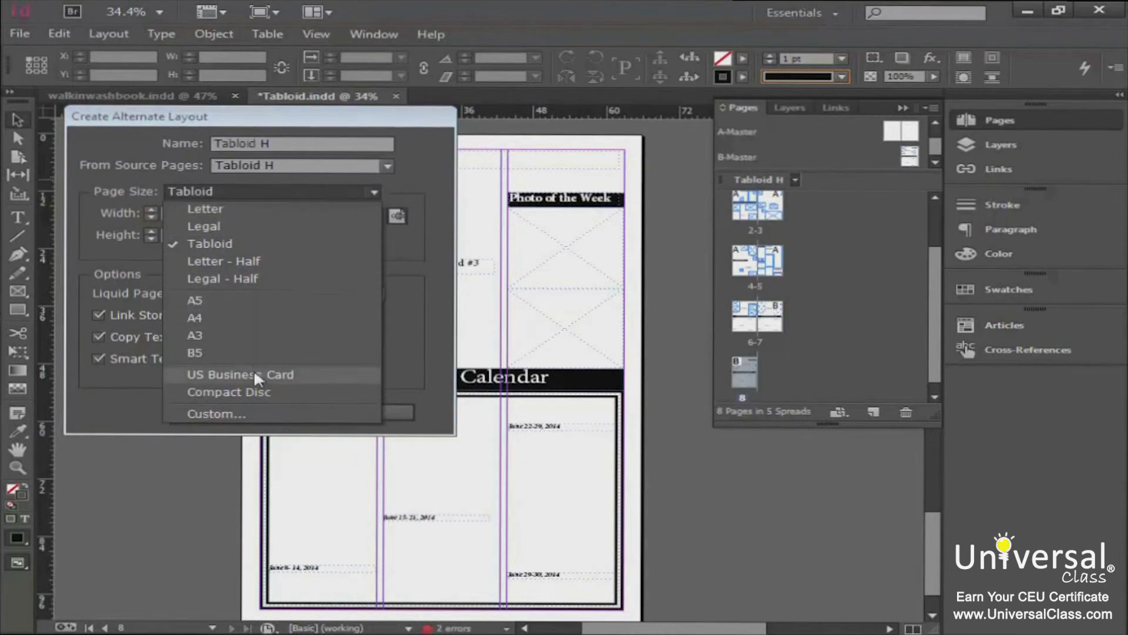
left_click(236, 300)
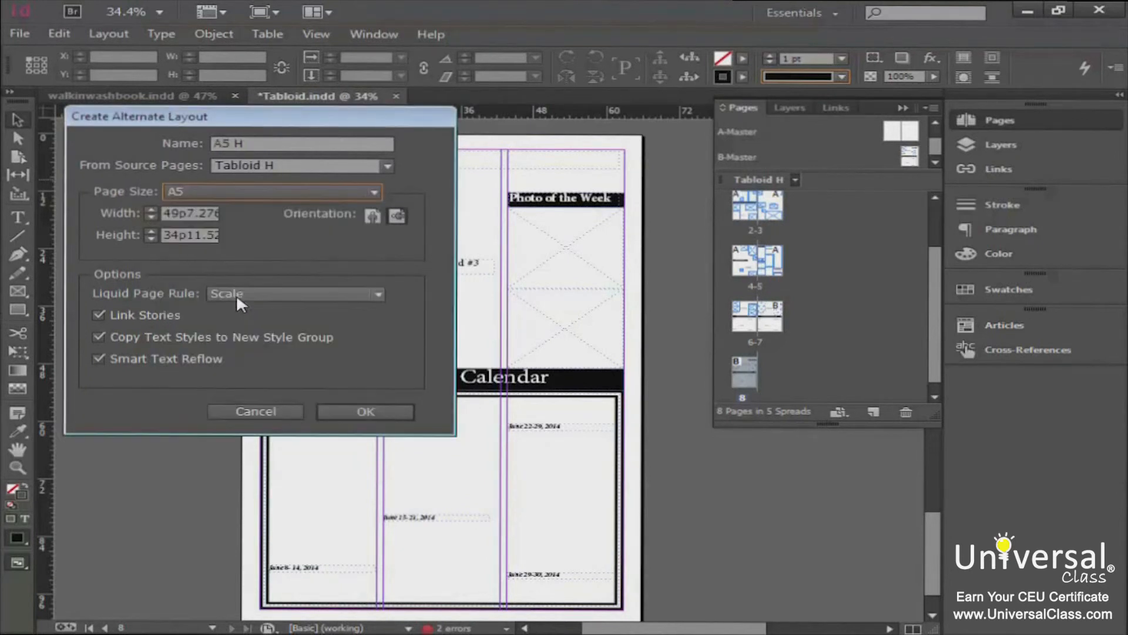
left_click(237, 292)
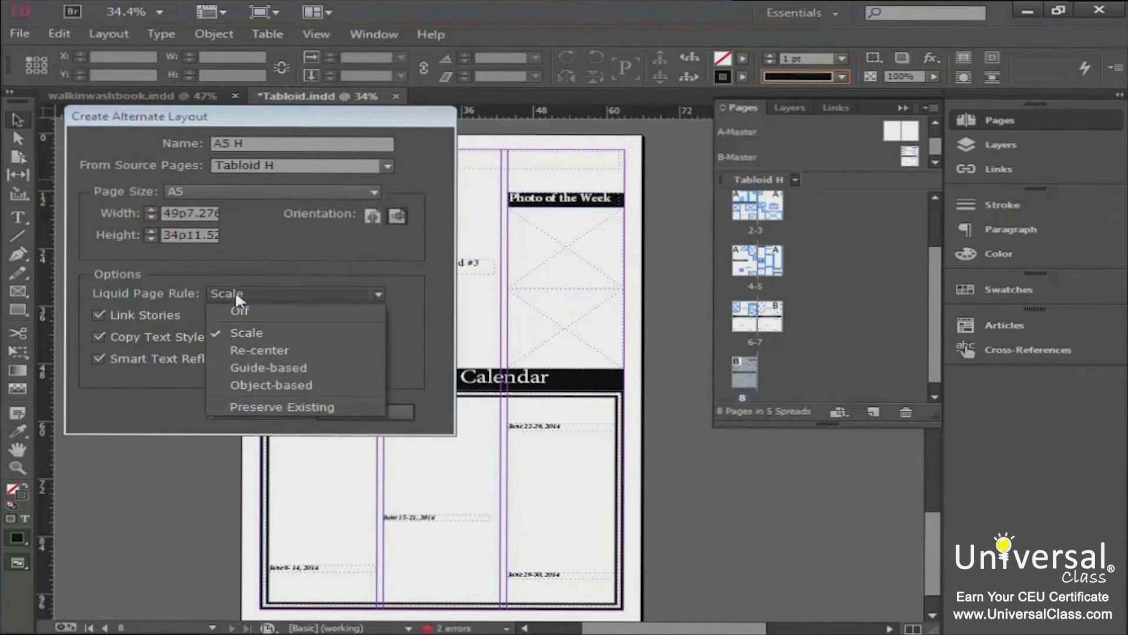
left_click(257, 350)
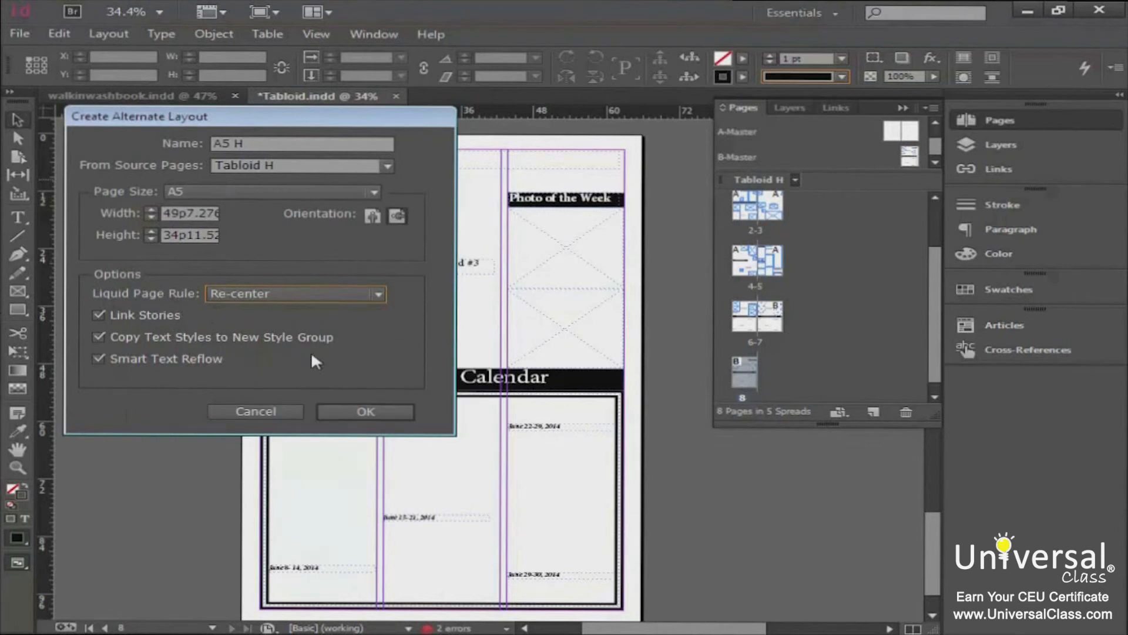
left_click(345, 412)
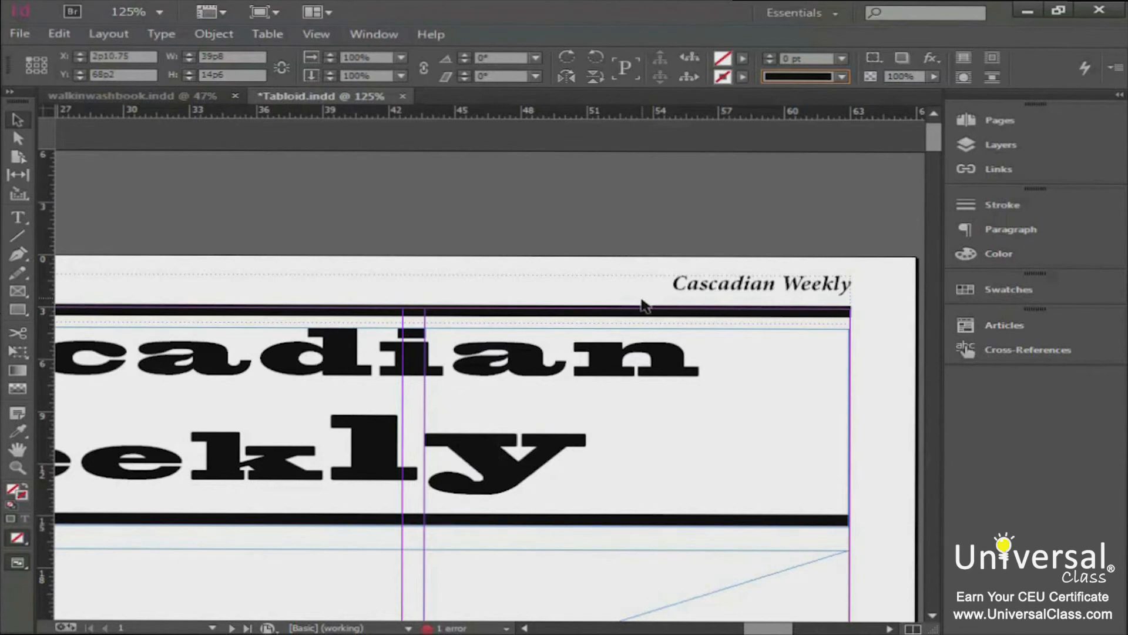
Step: On the first page of A-Master, add a hyphen after the "Cascadian Weekly" header text
left_click(978, 127)
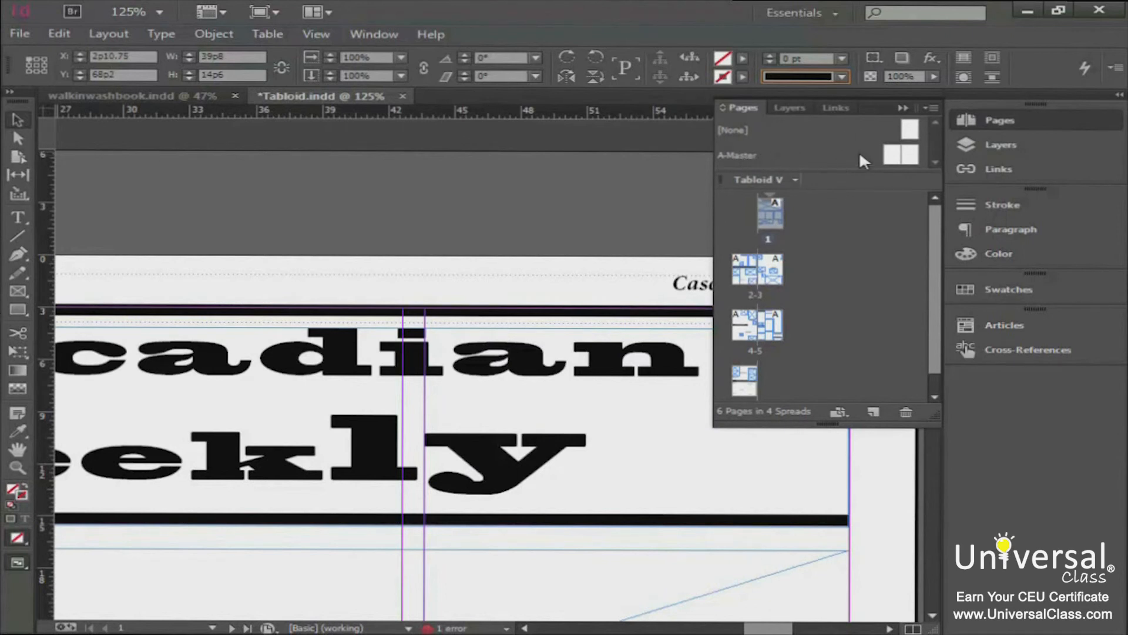
double_click(890, 156)
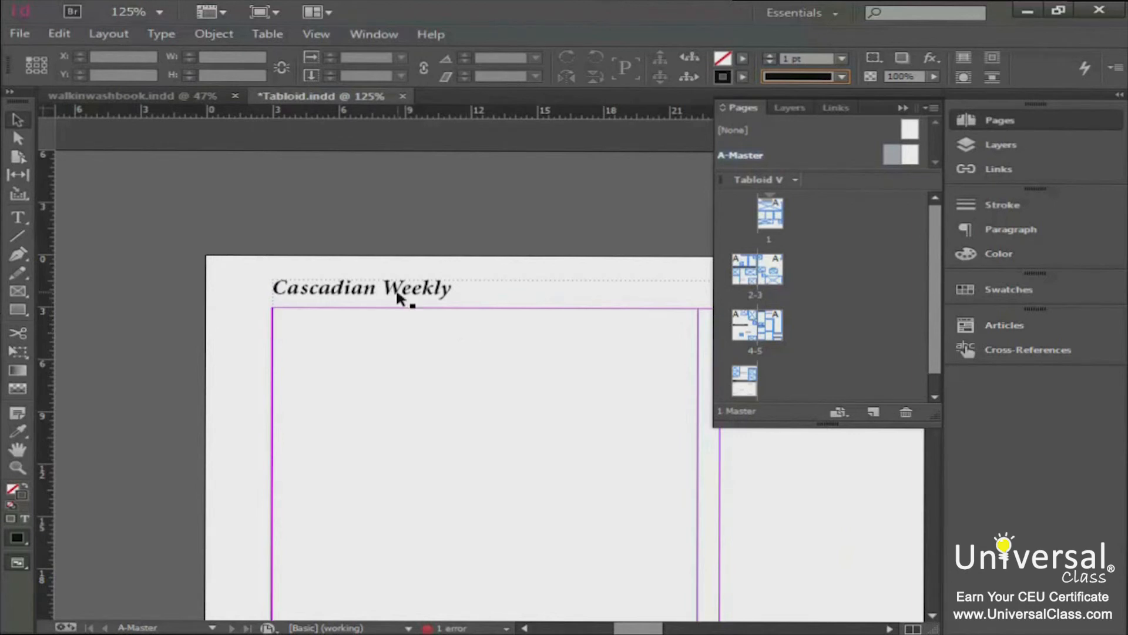
left_click(18, 218)
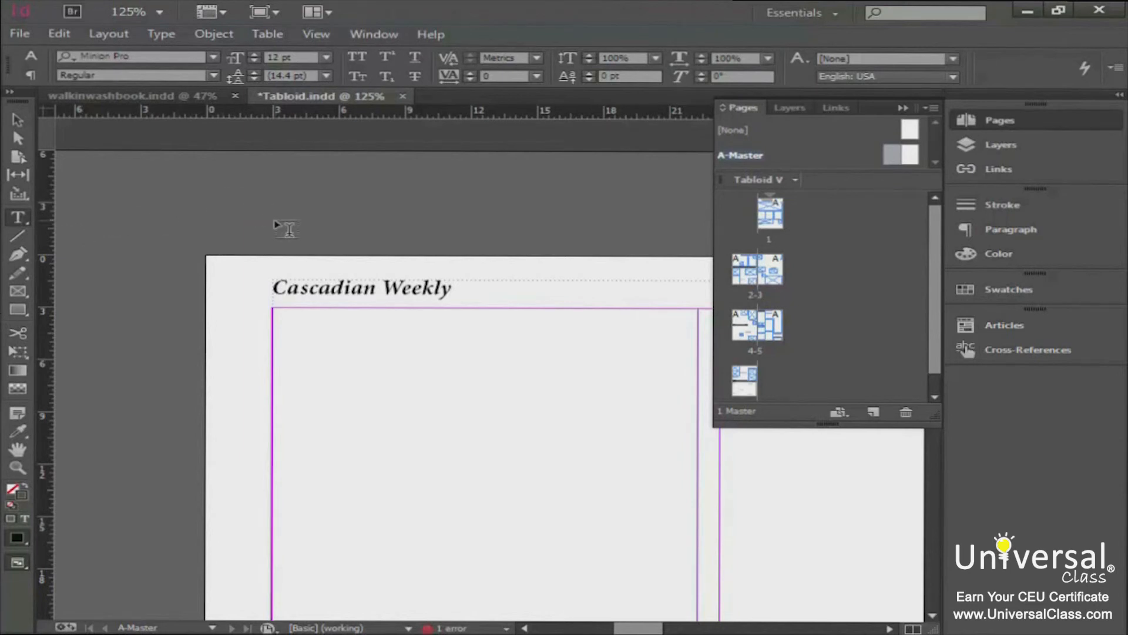
left_click(460, 290)
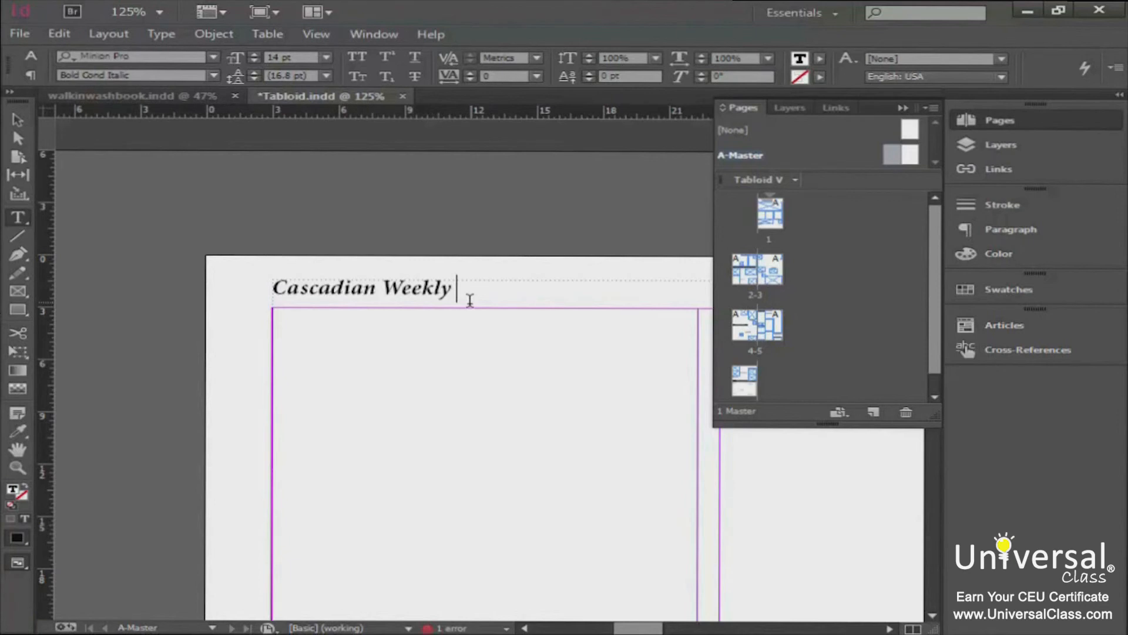
type("-")
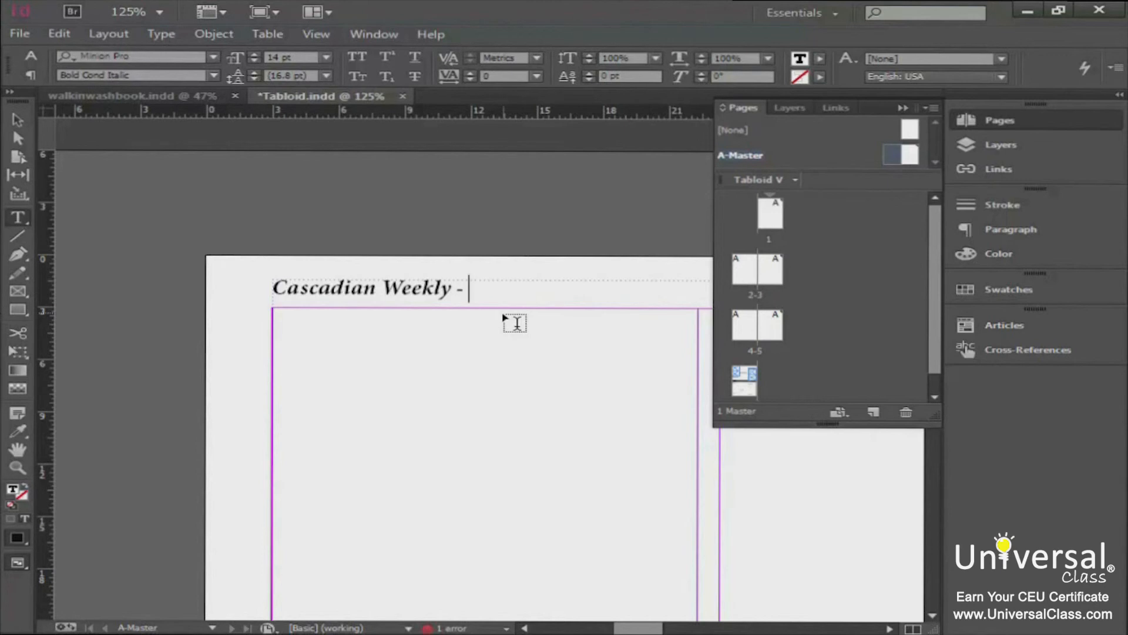
Step: Insert a Current Page Number marker after the hyphen in the A-Master header
left_click(161, 34)
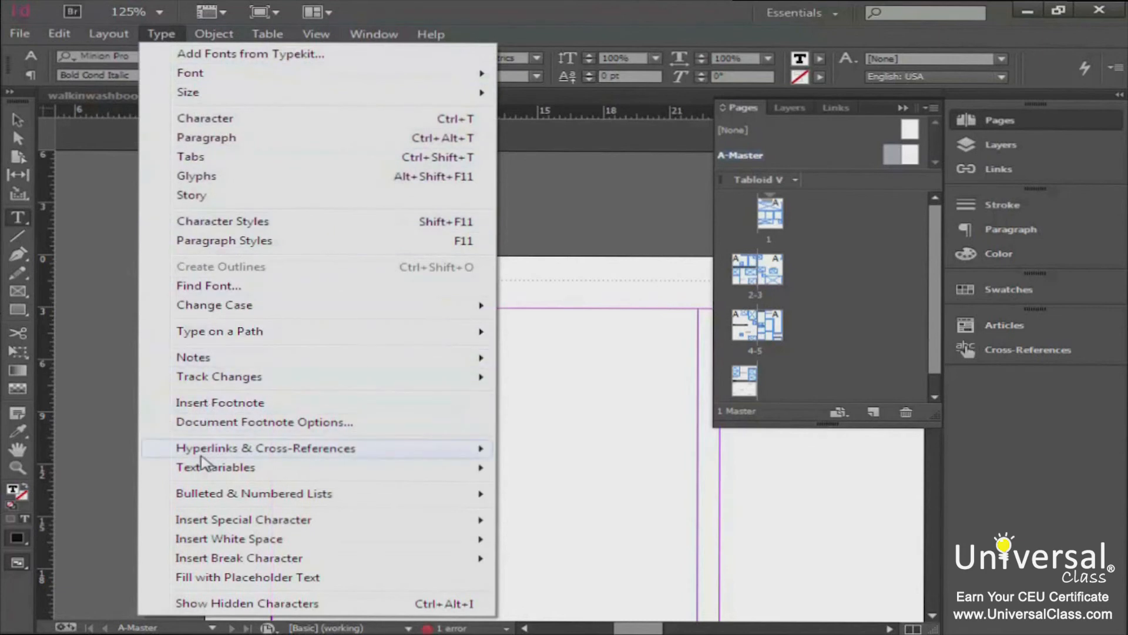
mouse_move(207, 527)
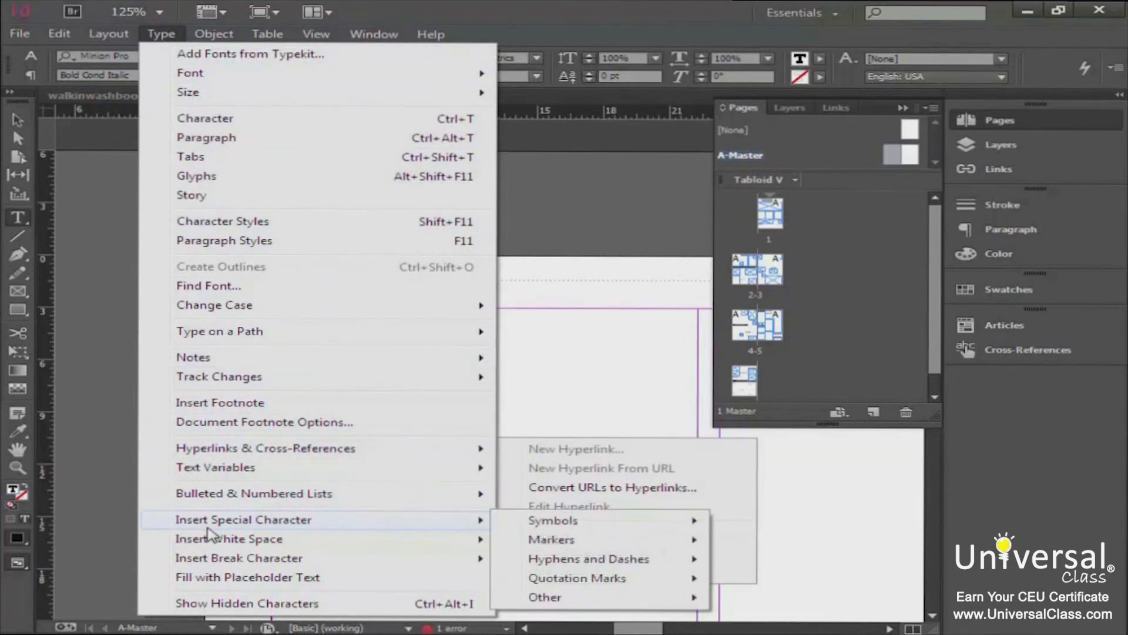
mouse_move(655, 540)
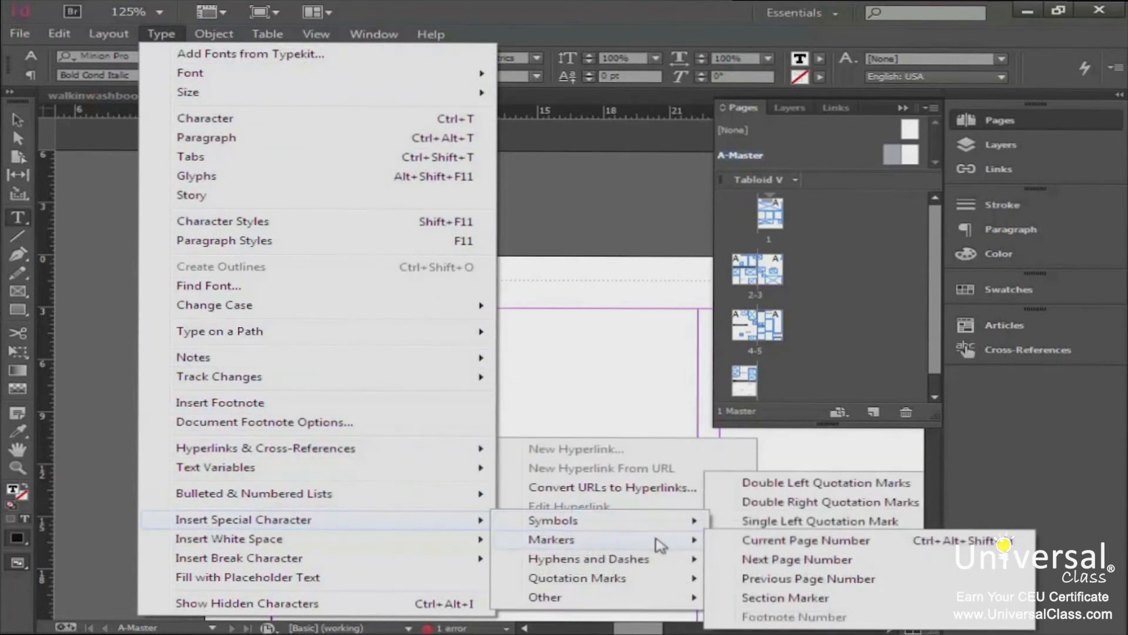
left_click(762, 541)
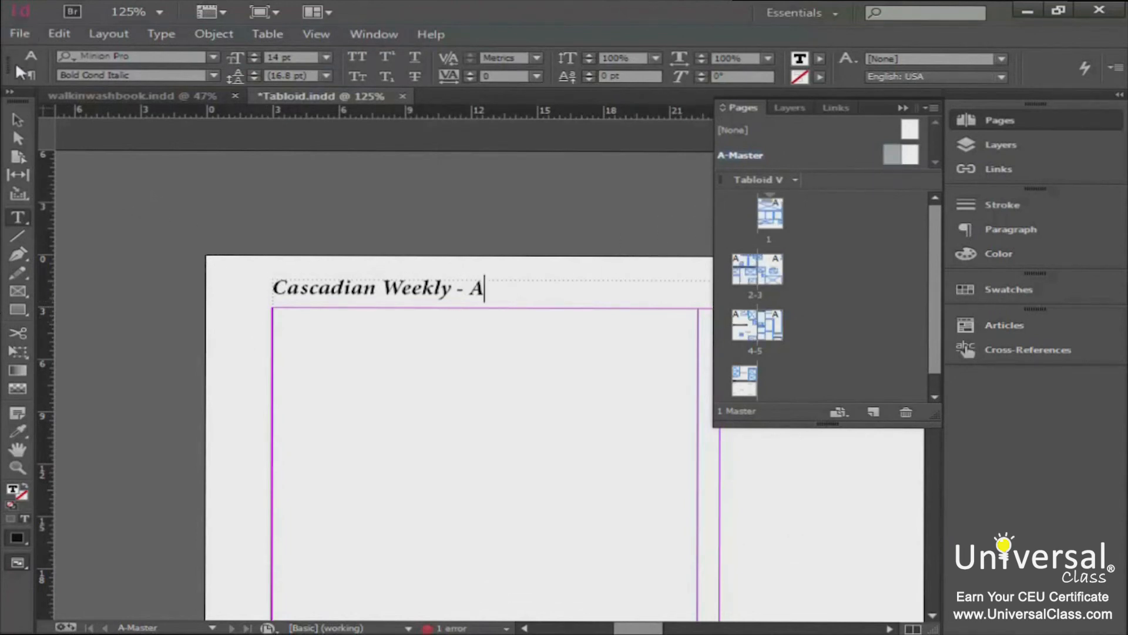
left_click(14, 122)
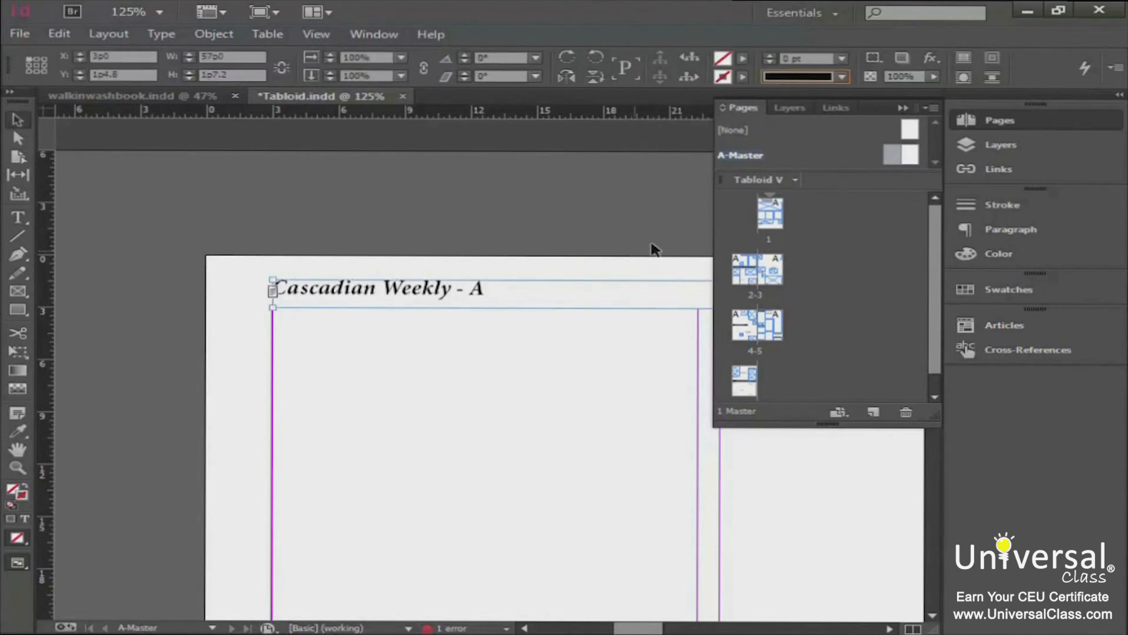
Step: Go to page 2 and examine the page number in its header at 125% zoom
double_click(746, 273)
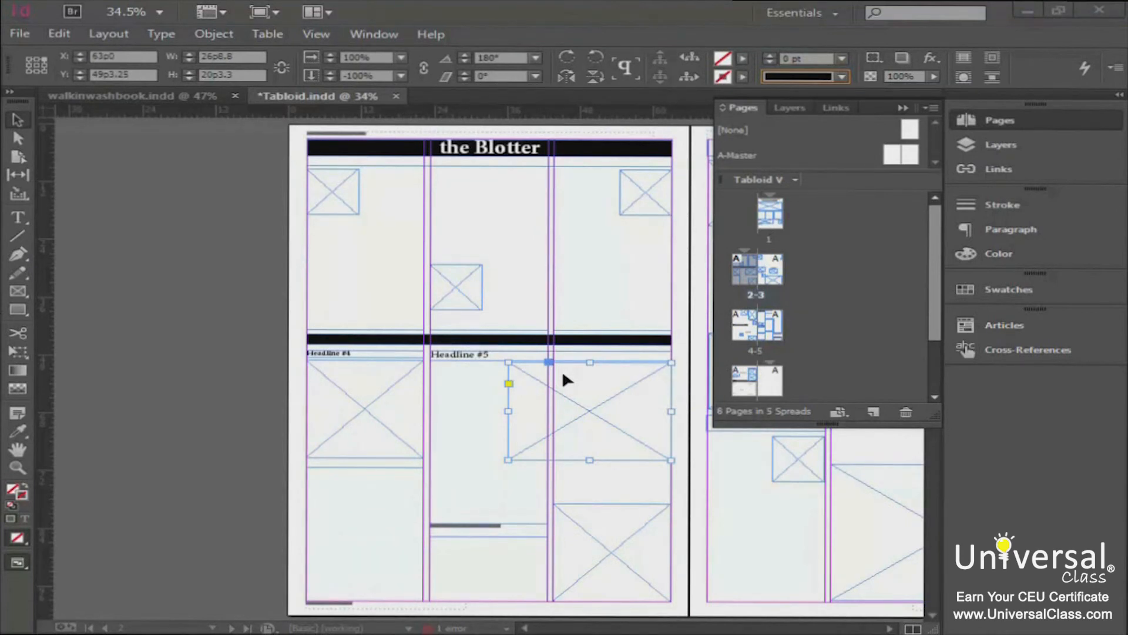
left_click(158, 12)
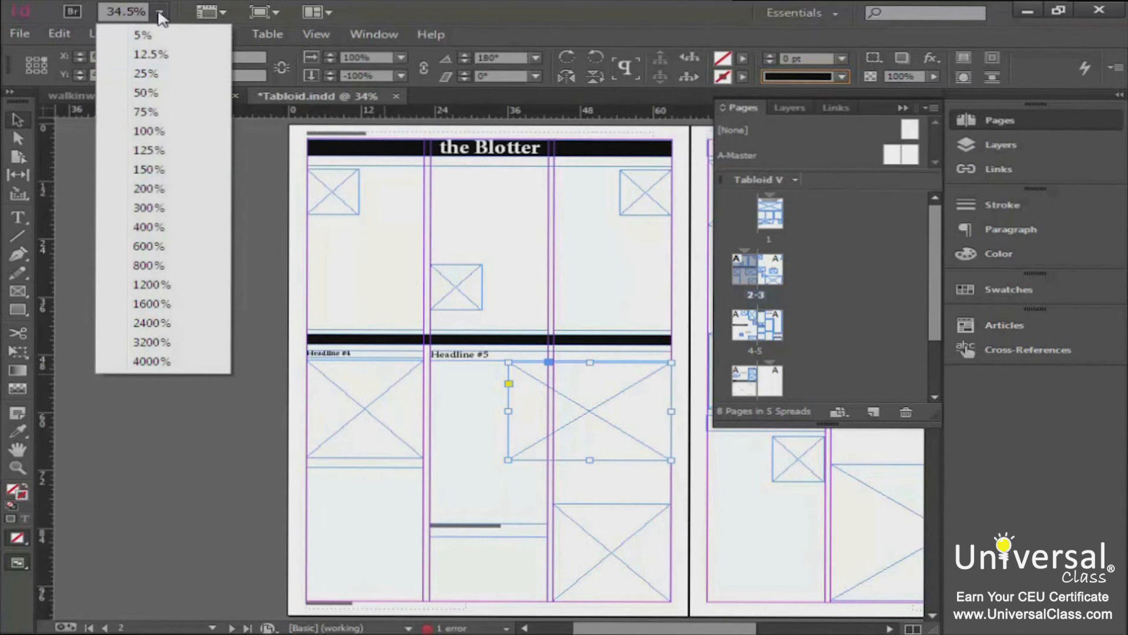
left_click(149, 150)
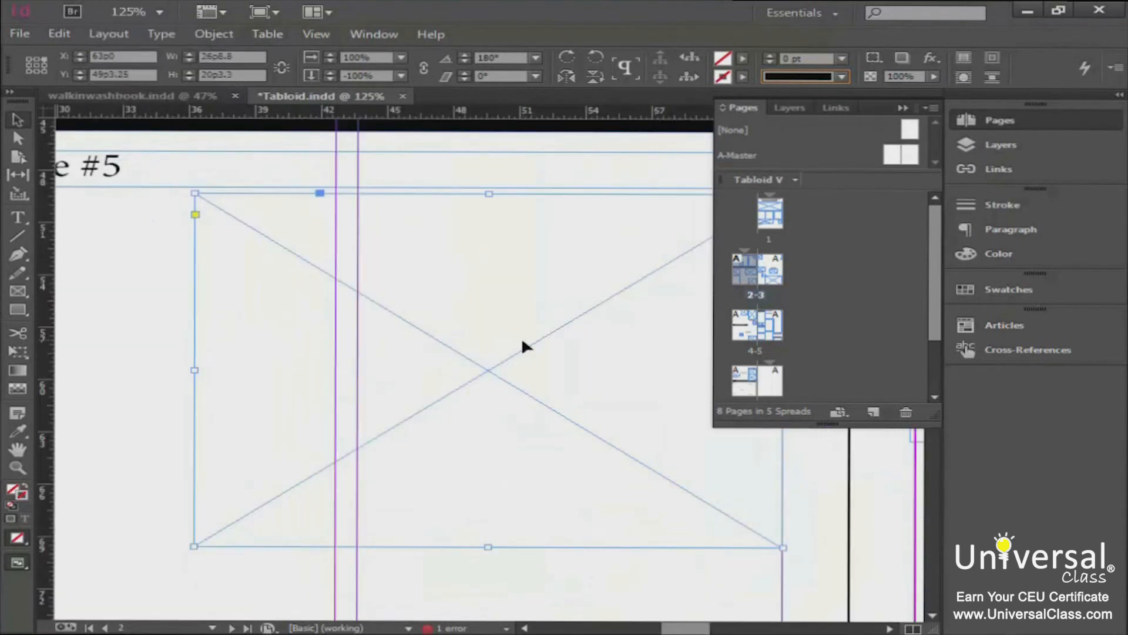
left_click(18, 449)
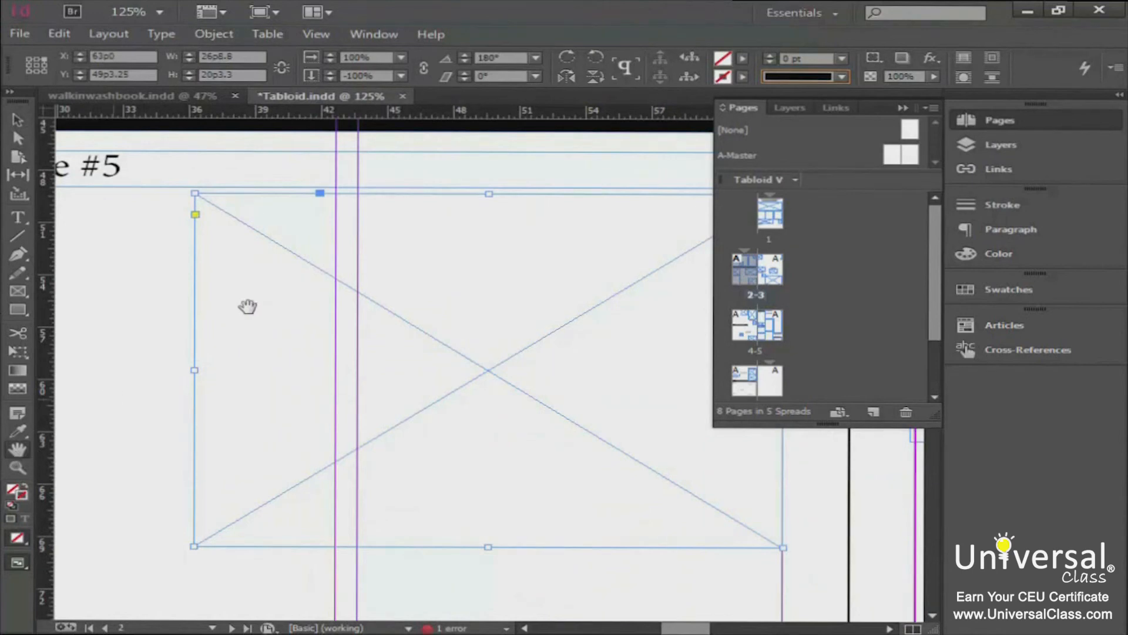
left_click_drag(202, 338, 373, 564)
left_click_drag(164, 139, 199, 522)
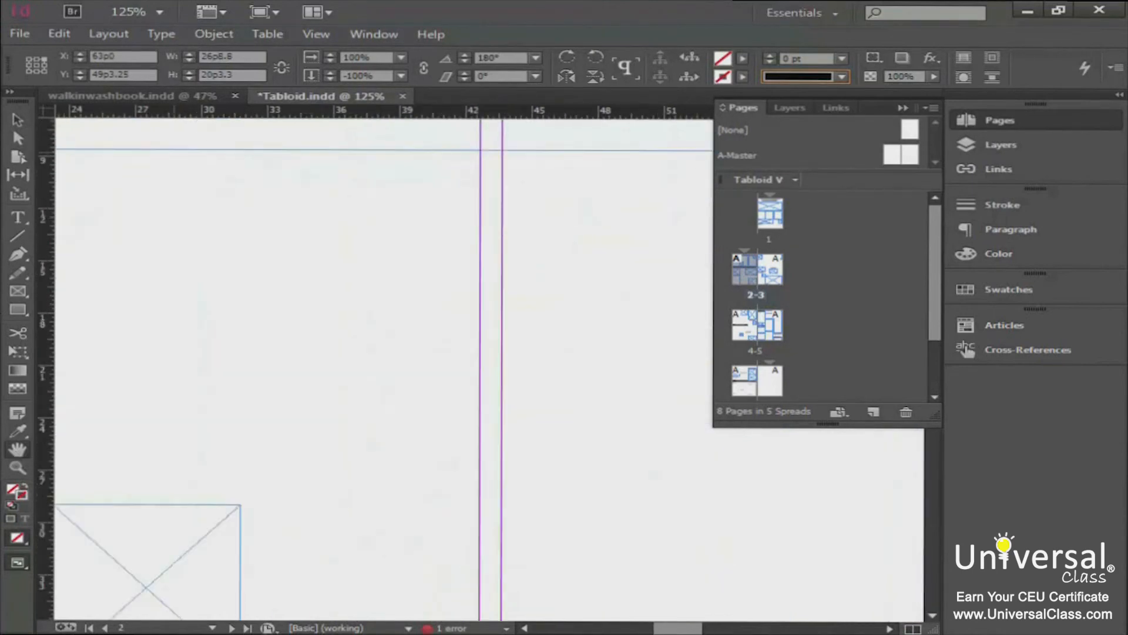
left_click_drag(151, 291, 151, 397)
mouse_move(159, 255)
left_mouse_down()
mouse_move(161, 463)
mouse_move(502, 420)
left_mouse_up()
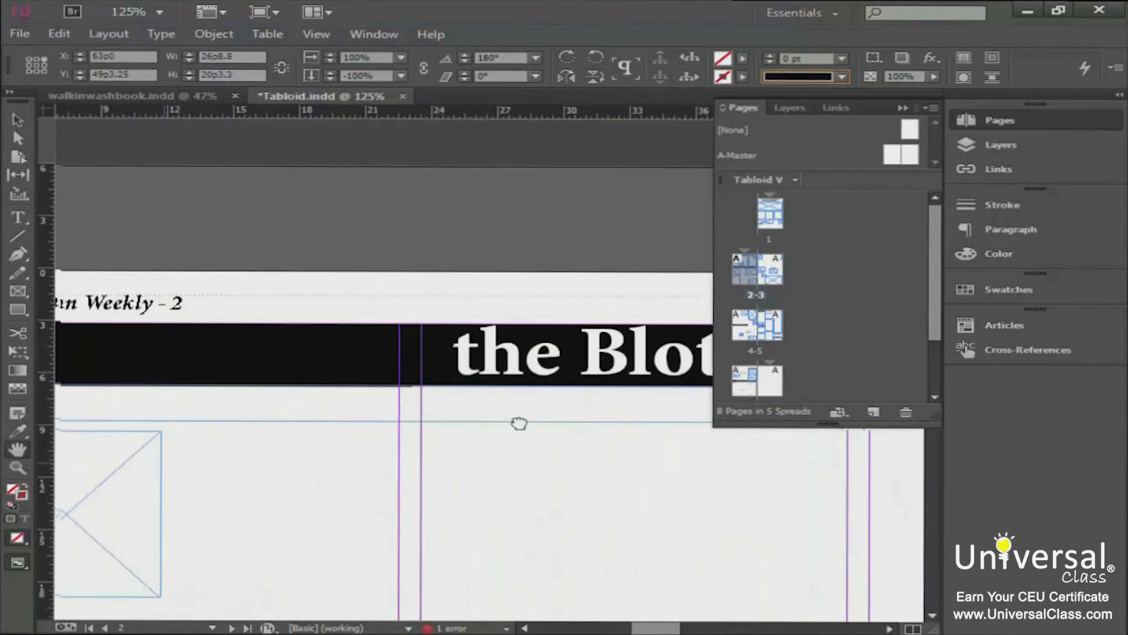
left_click_drag(228, 434, 370, 429)
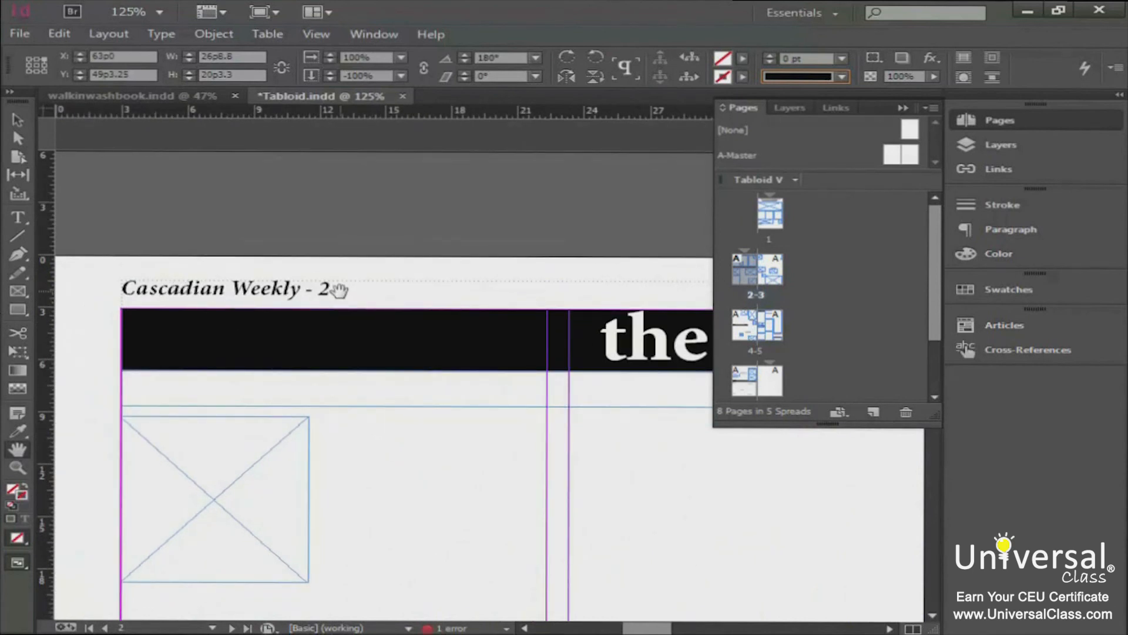
left_click_drag(361, 368, 373, 353)
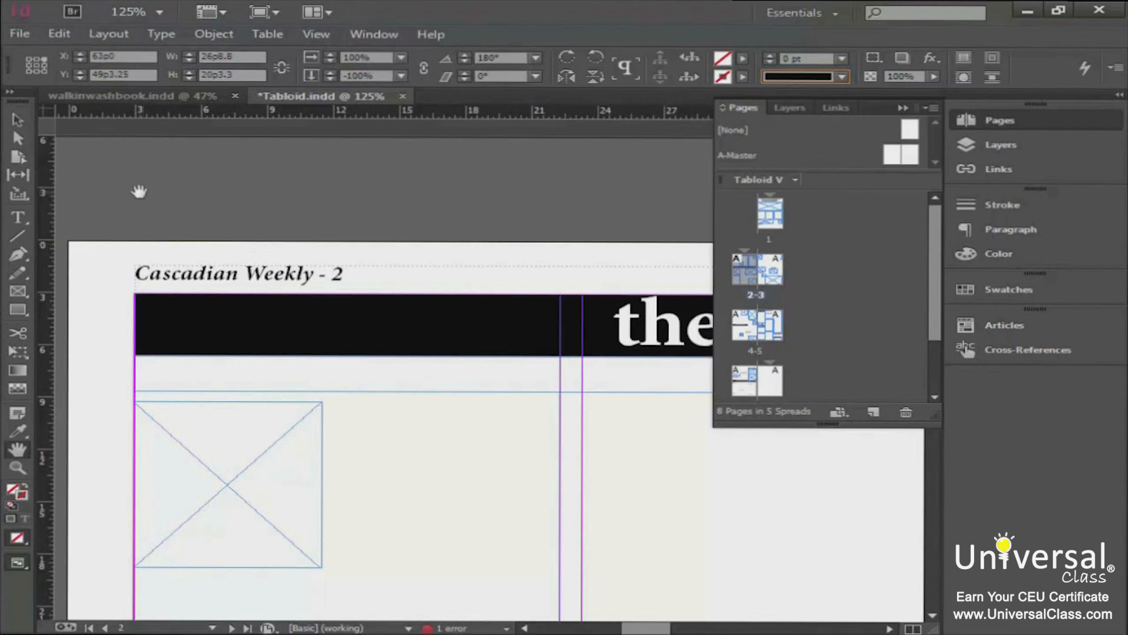
left_click(14, 121)
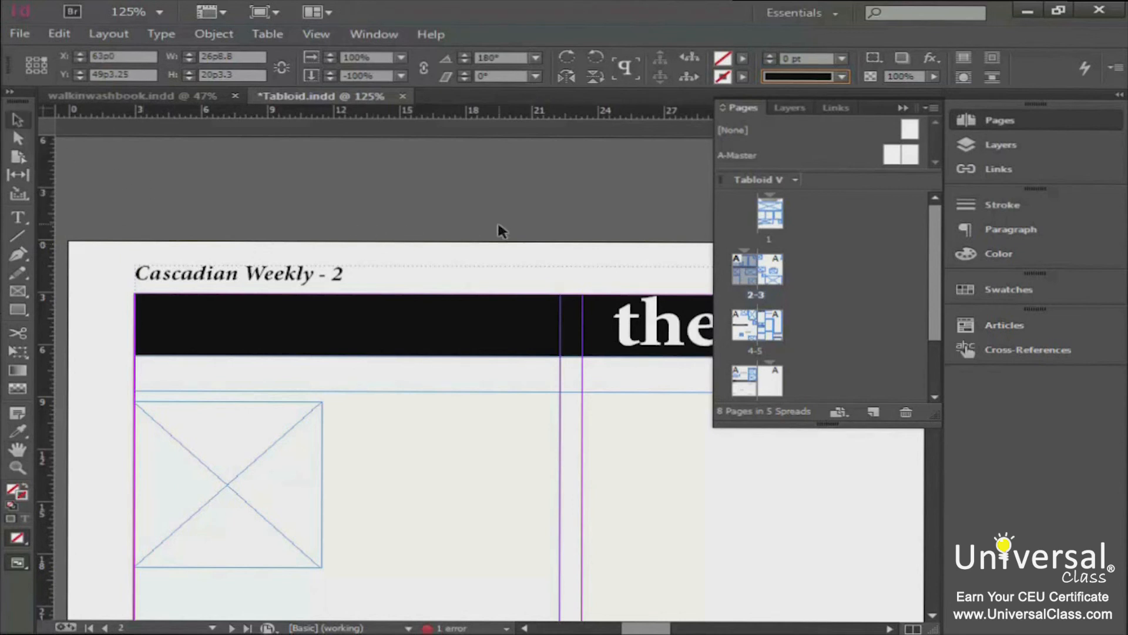
Step: In page 2's Numbering & Section Options, keep Start Section enabled and clear the section marker
left_click(929, 108)
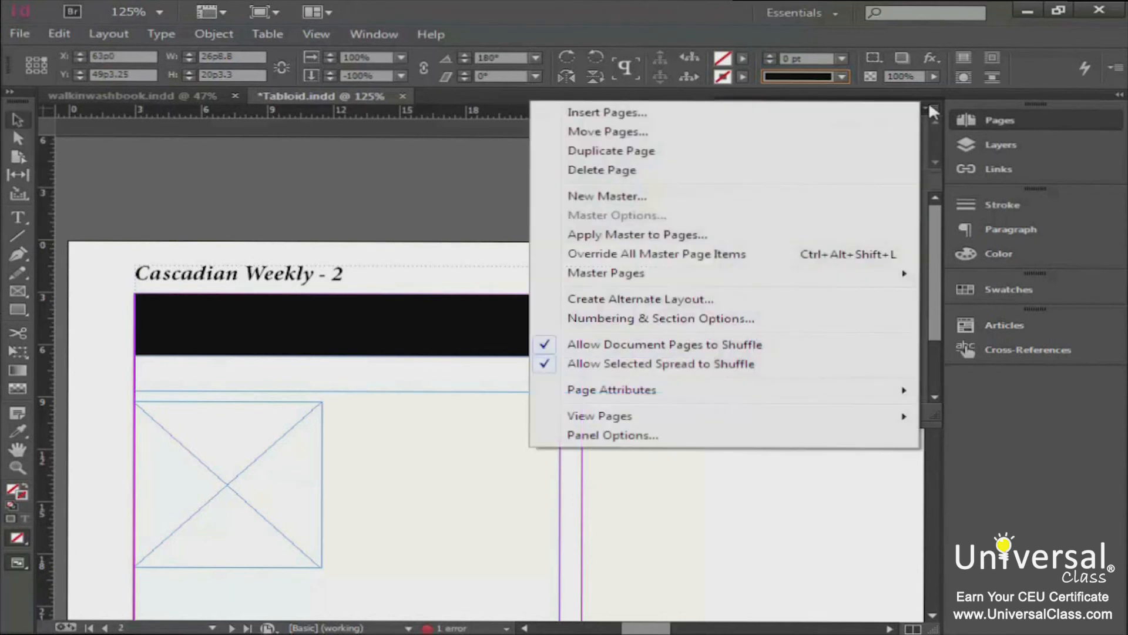
left_click(742, 321)
left_click_drag(186, 111, 198, 94)
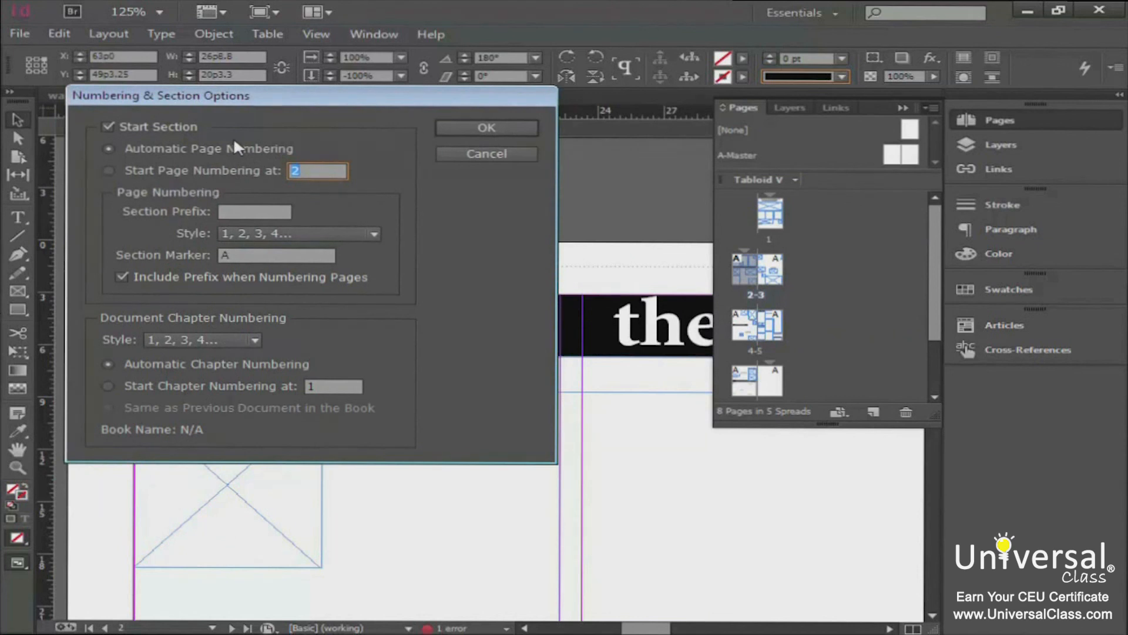
left_click(159, 129)
double_click(233, 257)
key("BackSpace")
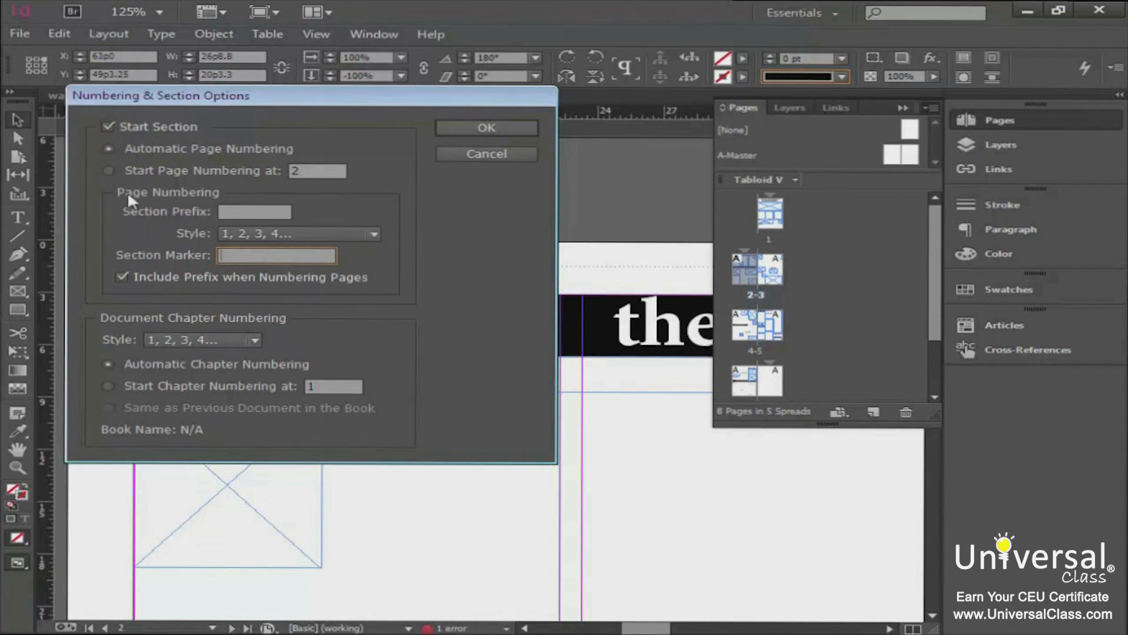
Step: Set the section's page numbering style to I, II, III, IV and apply the numbering options
left_click(248, 233)
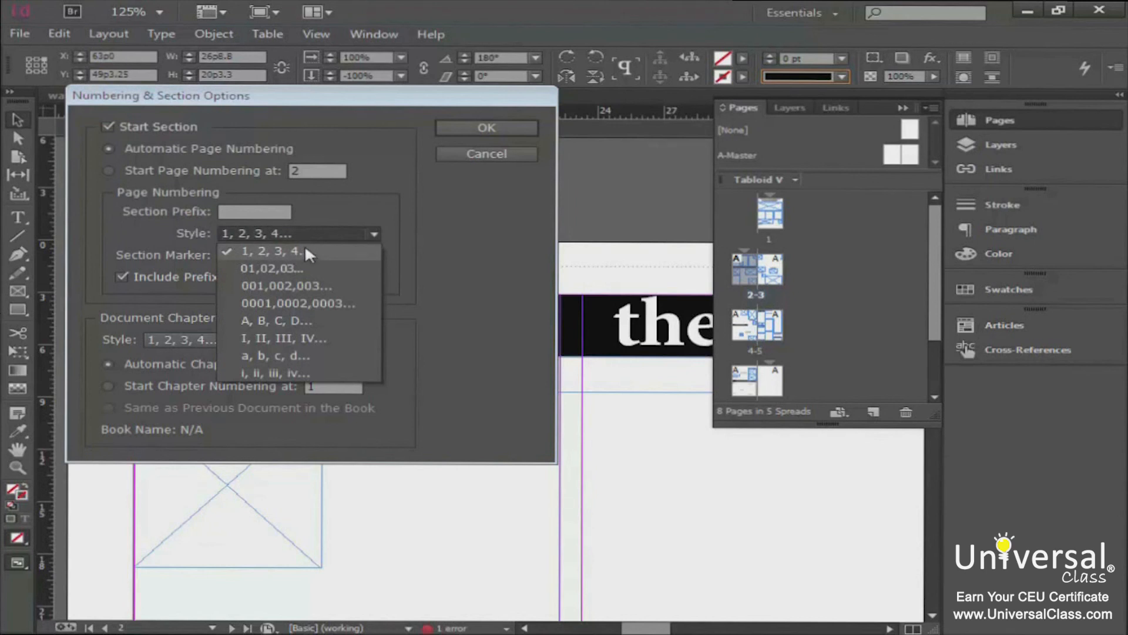
left_click(297, 338)
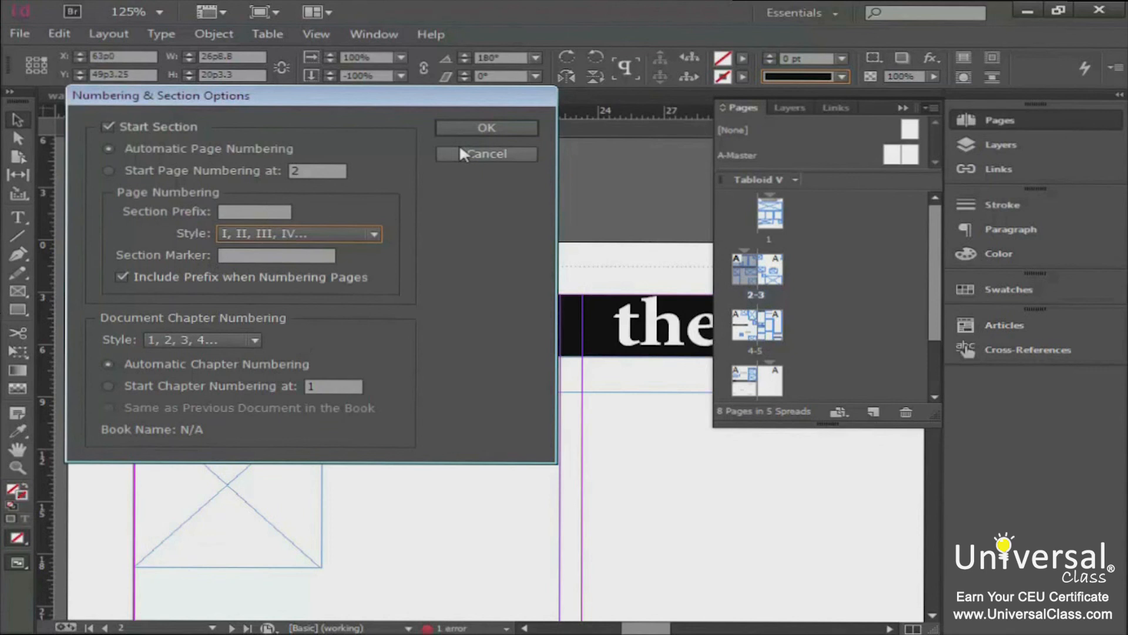
left_click(464, 128)
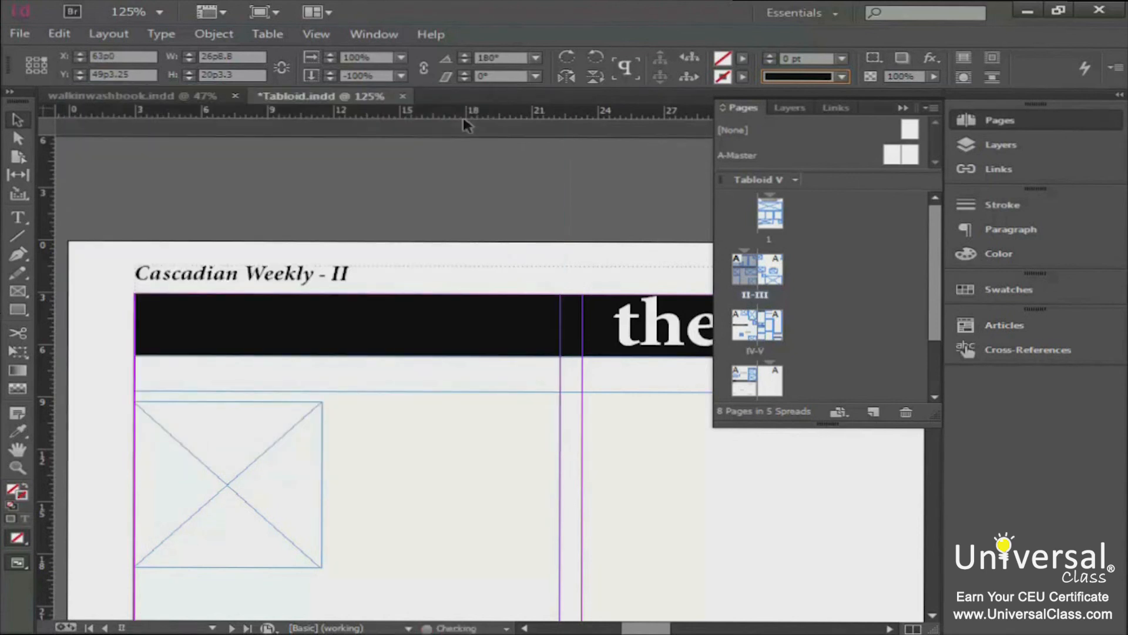